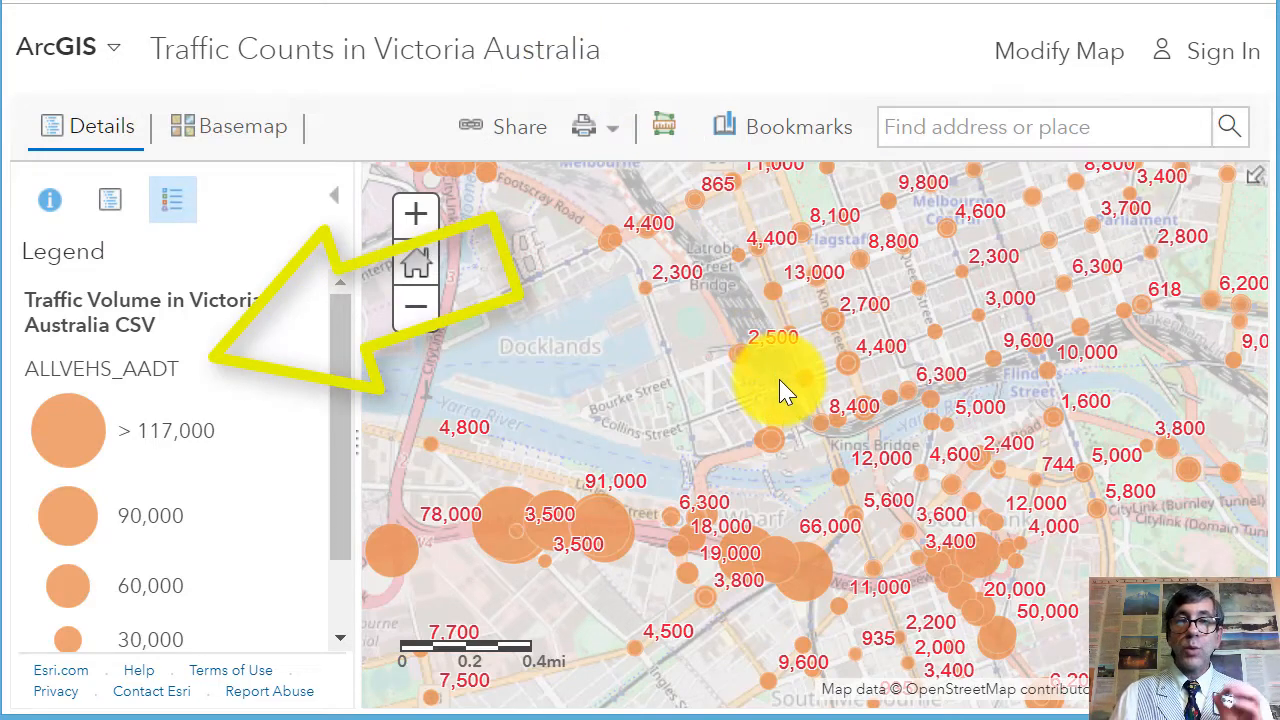
- Examine the traffic volume symbols and counts around central Melbourne and its surrounding suburbs at several map scales
drag(785, 390, 729, 294)
scroll(729, 349, down, 1)
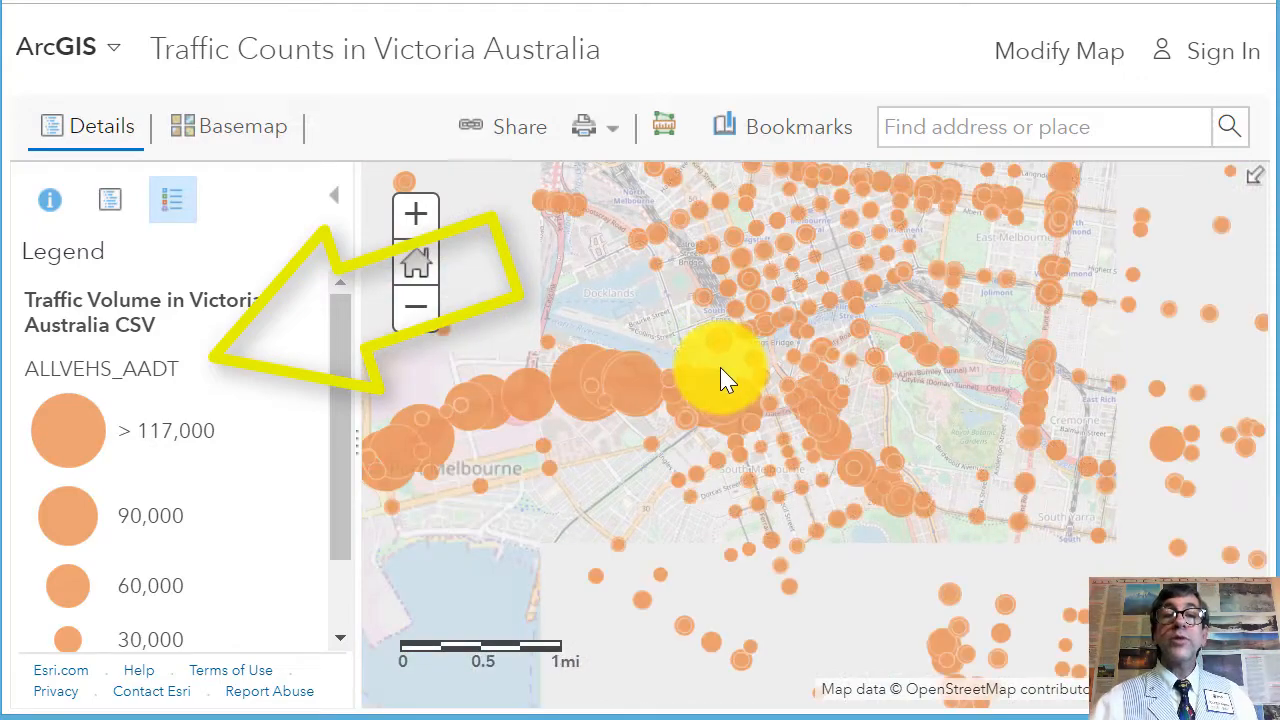
drag(749, 423, 817, 489)
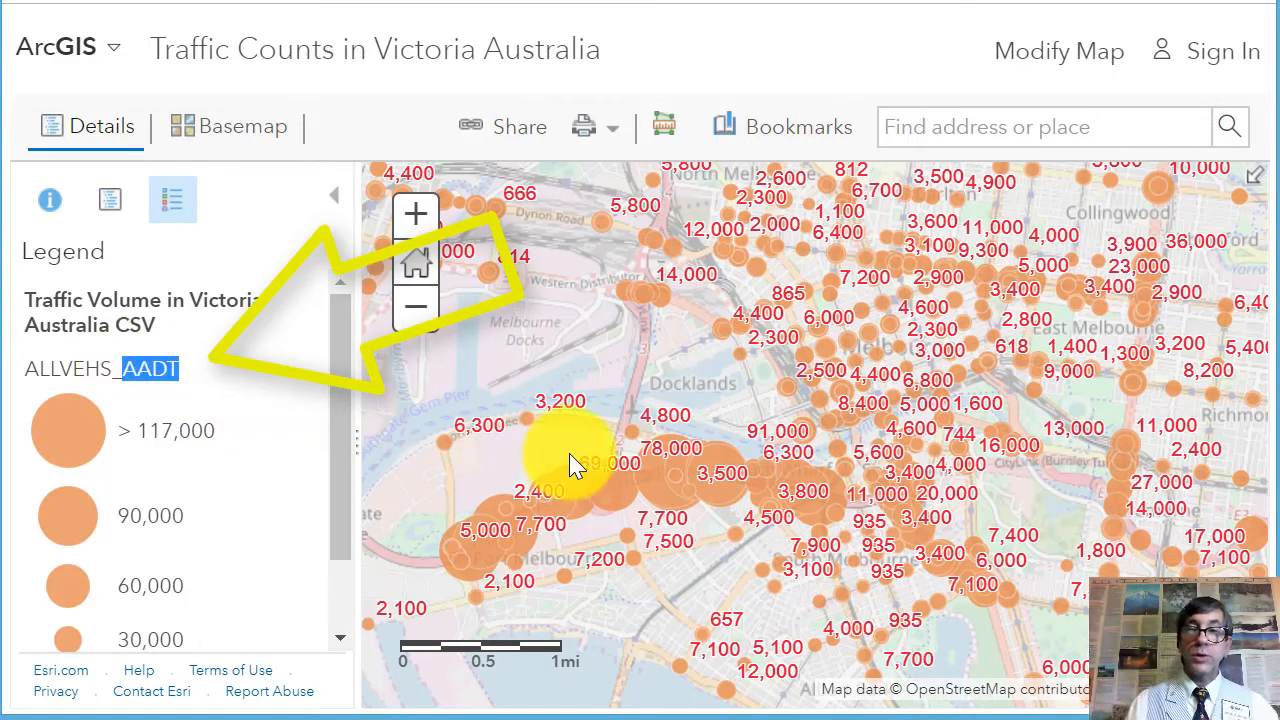
click(415, 312)
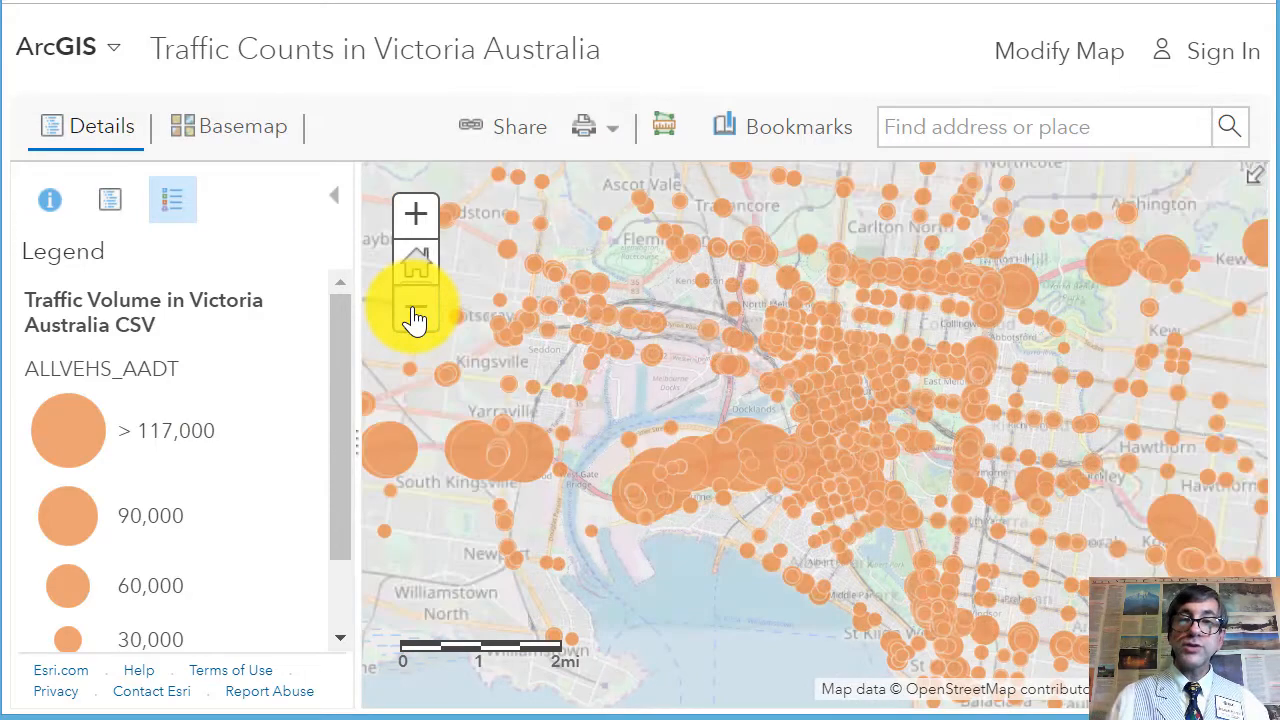
scroll(720, 403, up, 1)
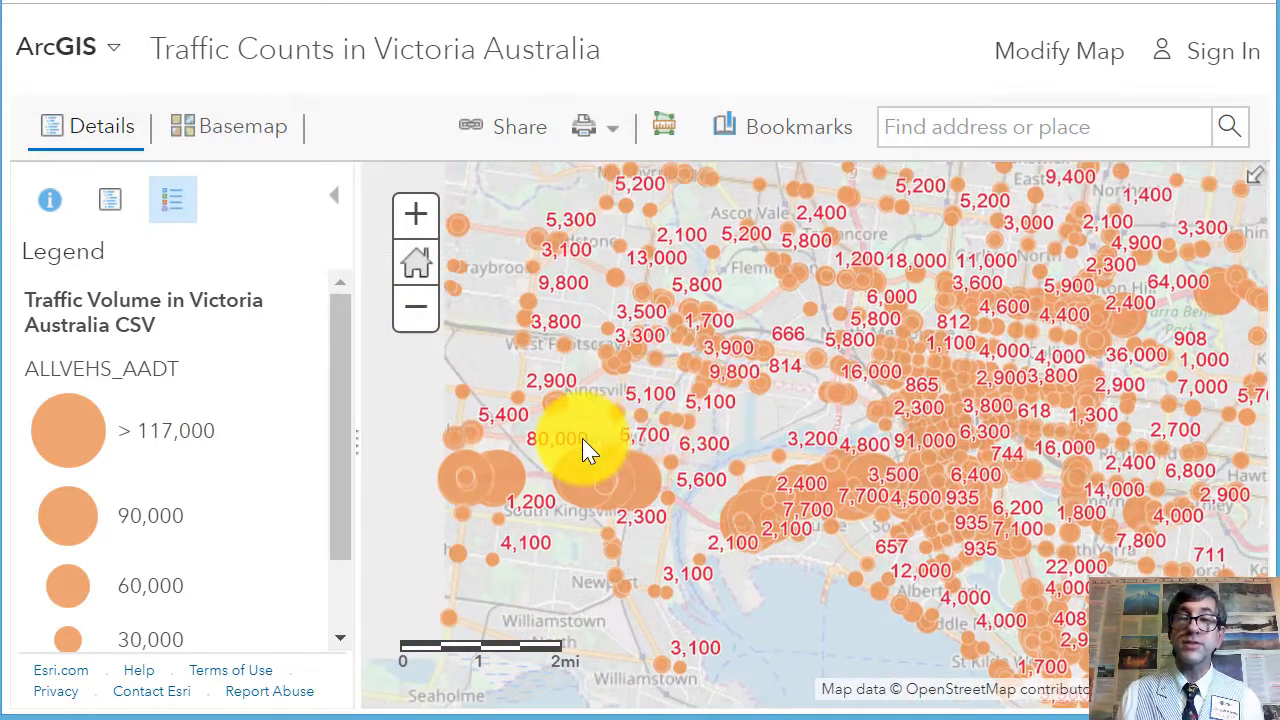
click(414, 312)
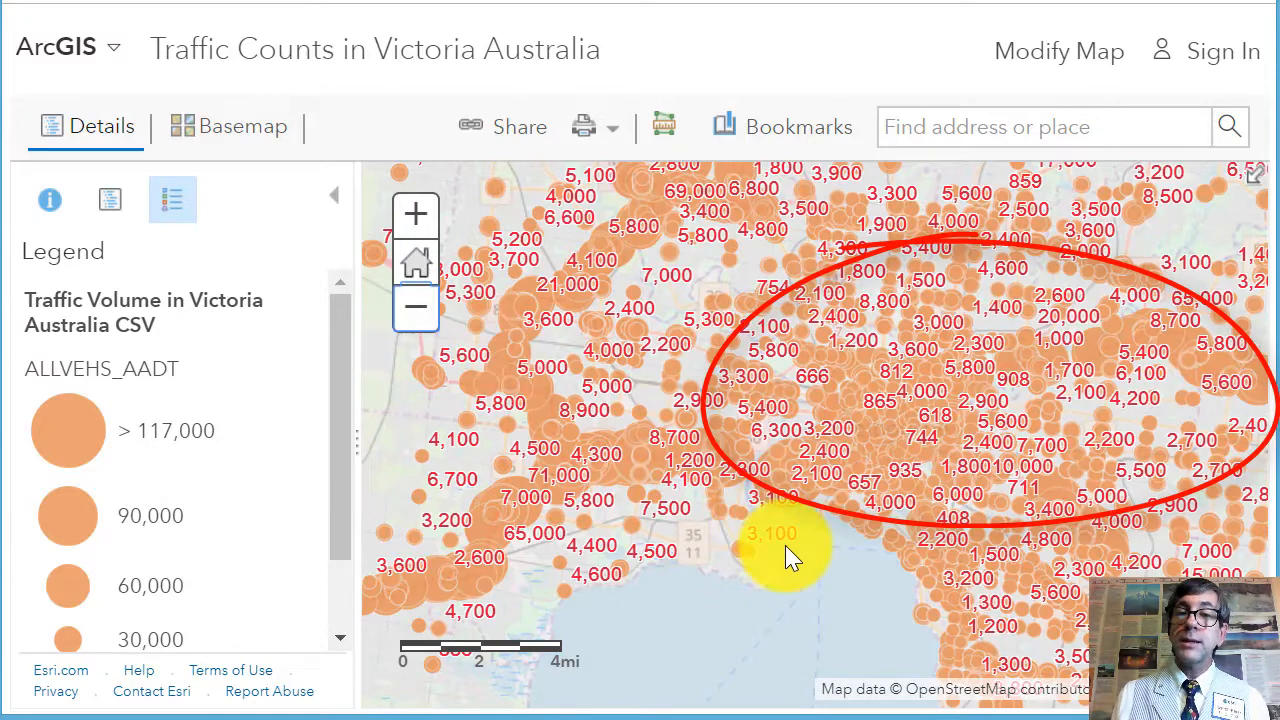
drag(791, 557, 641, 468)
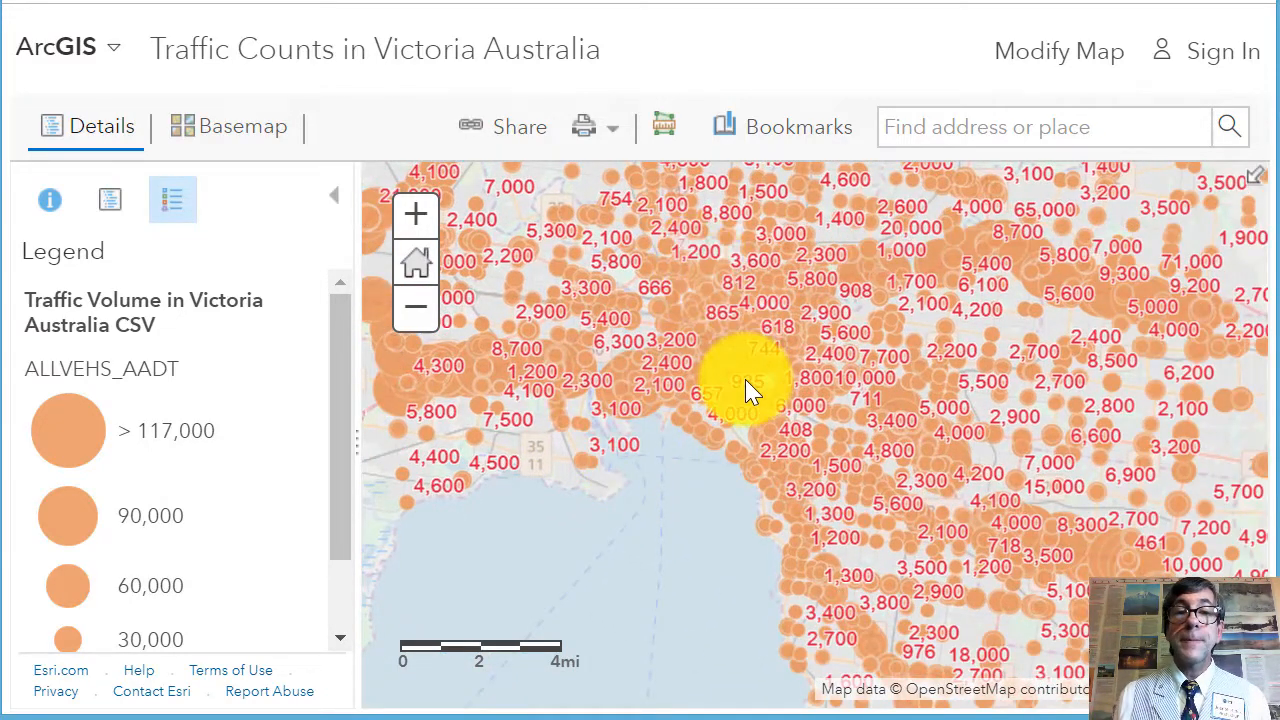
scroll(745, 379, up, 2)
drag(700, 371, 804, 498)
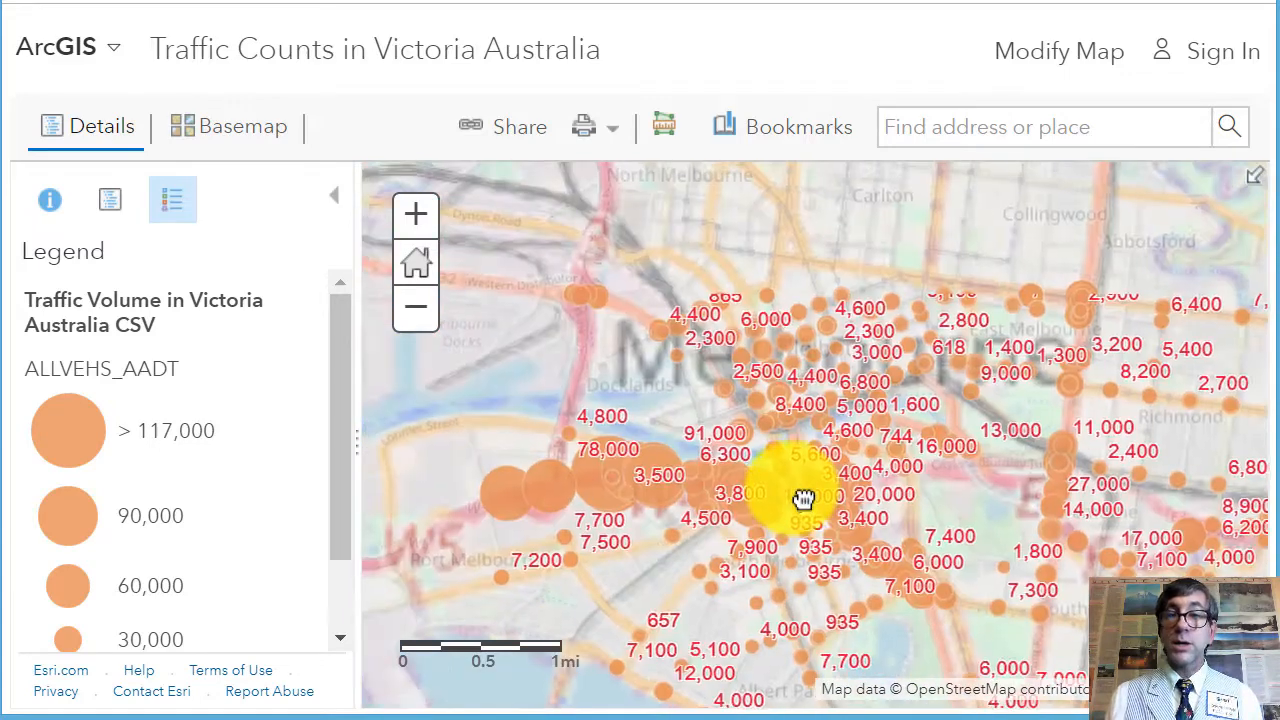
- View the bookmarked places Warrnambool, Central Melbourne and Victoria to compare their traffic volumes
click(790, 138)
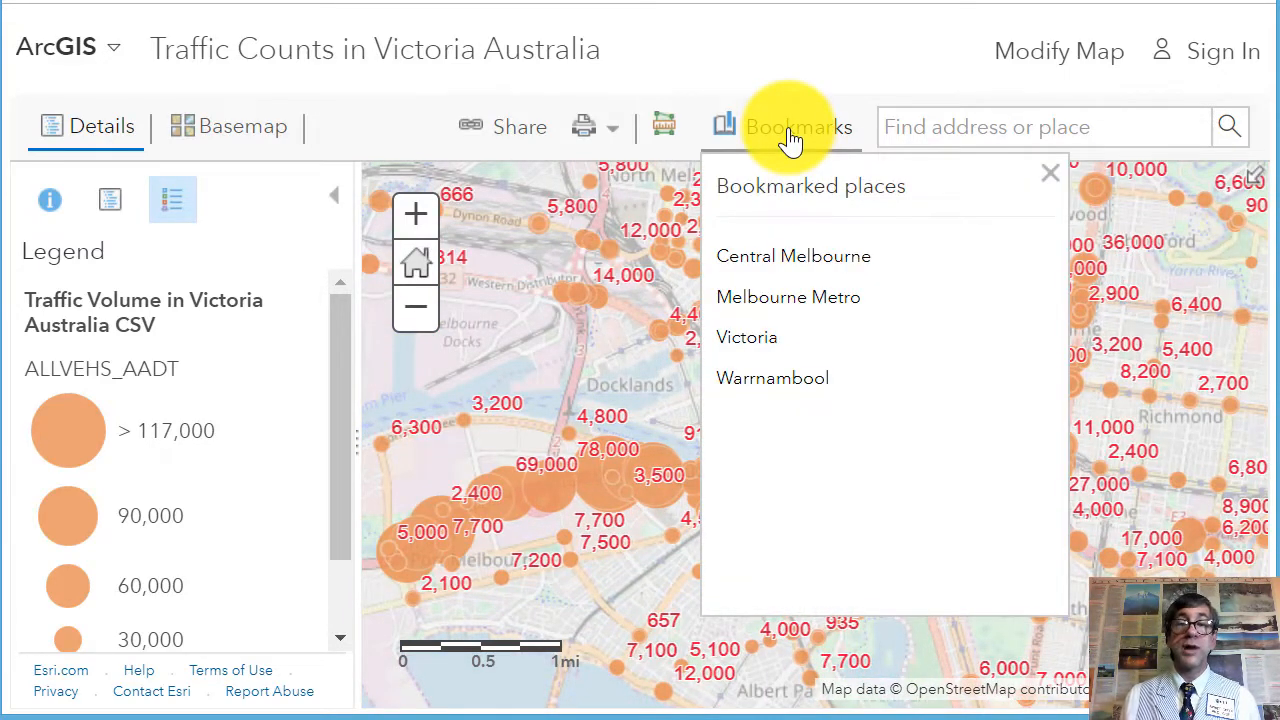
click(780, 378)
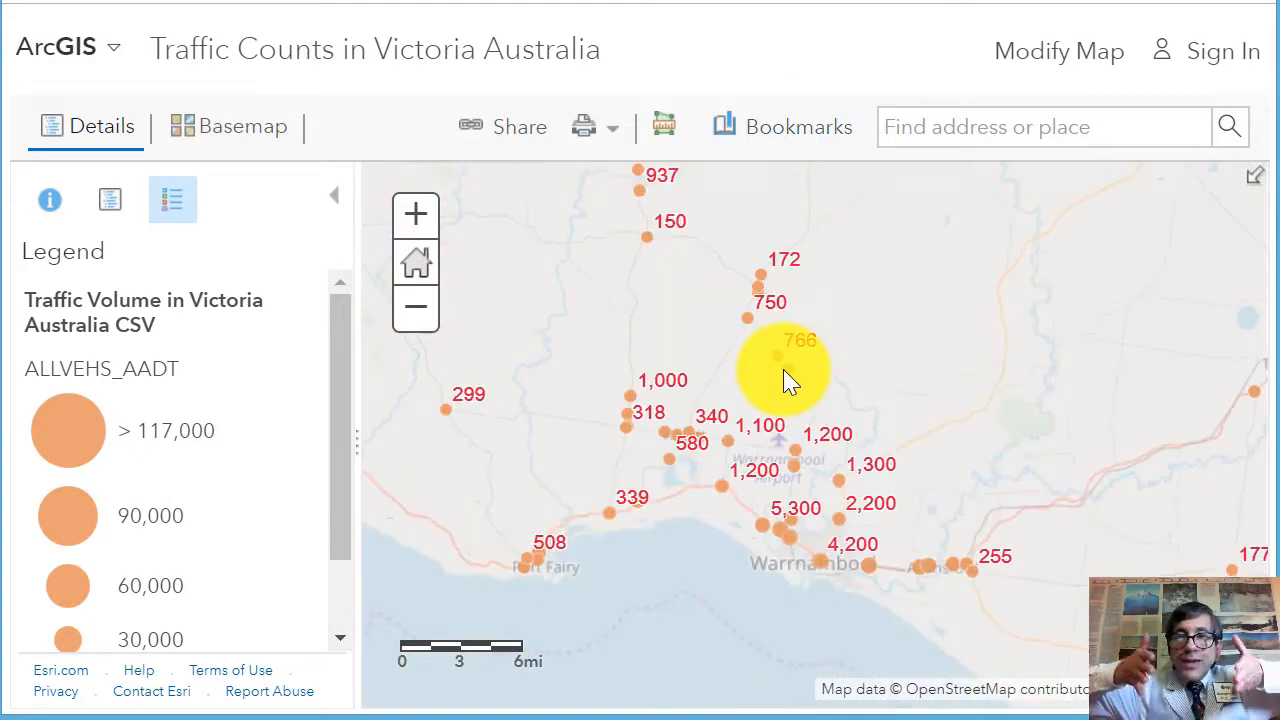
click(813, 140)
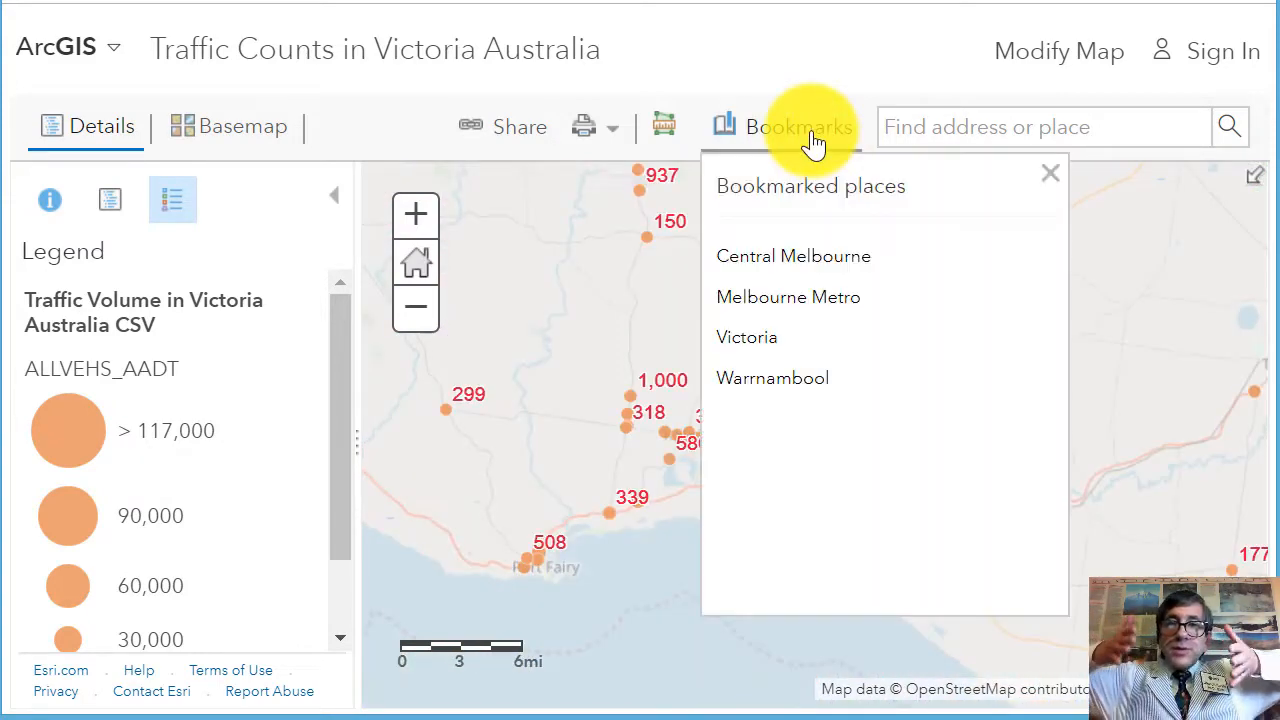
click(830, 258)
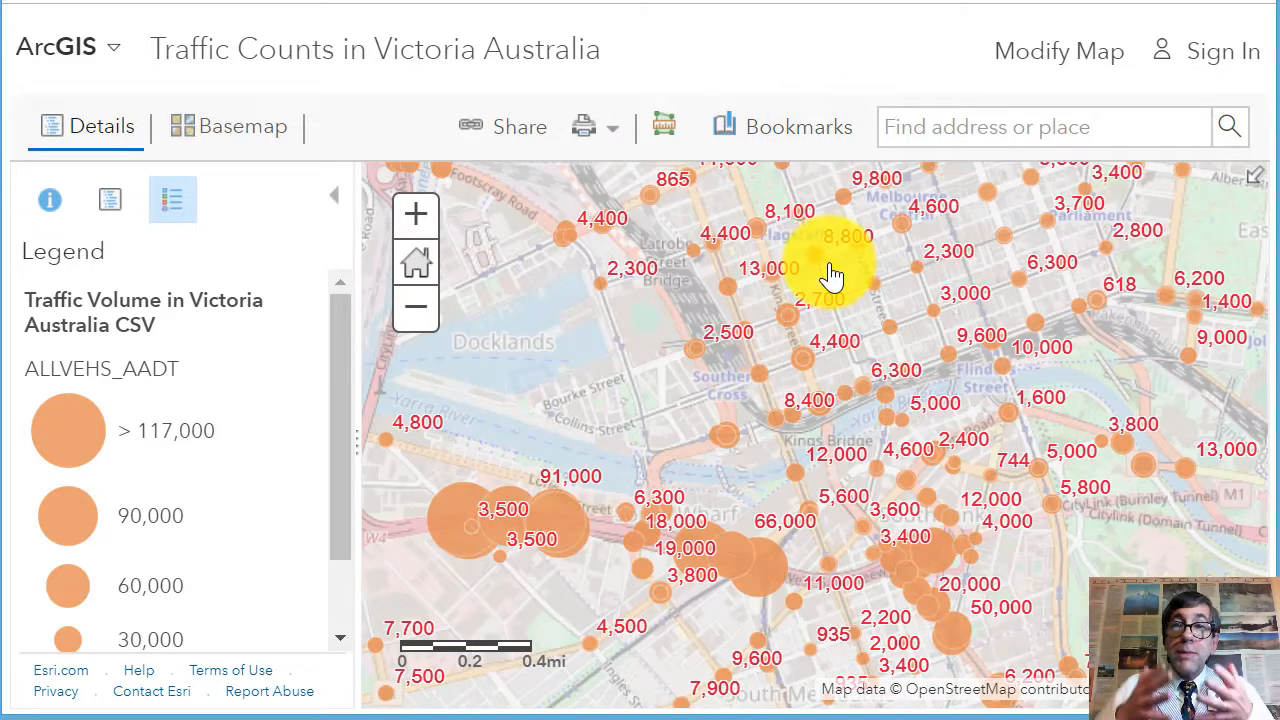
click(783, 147)
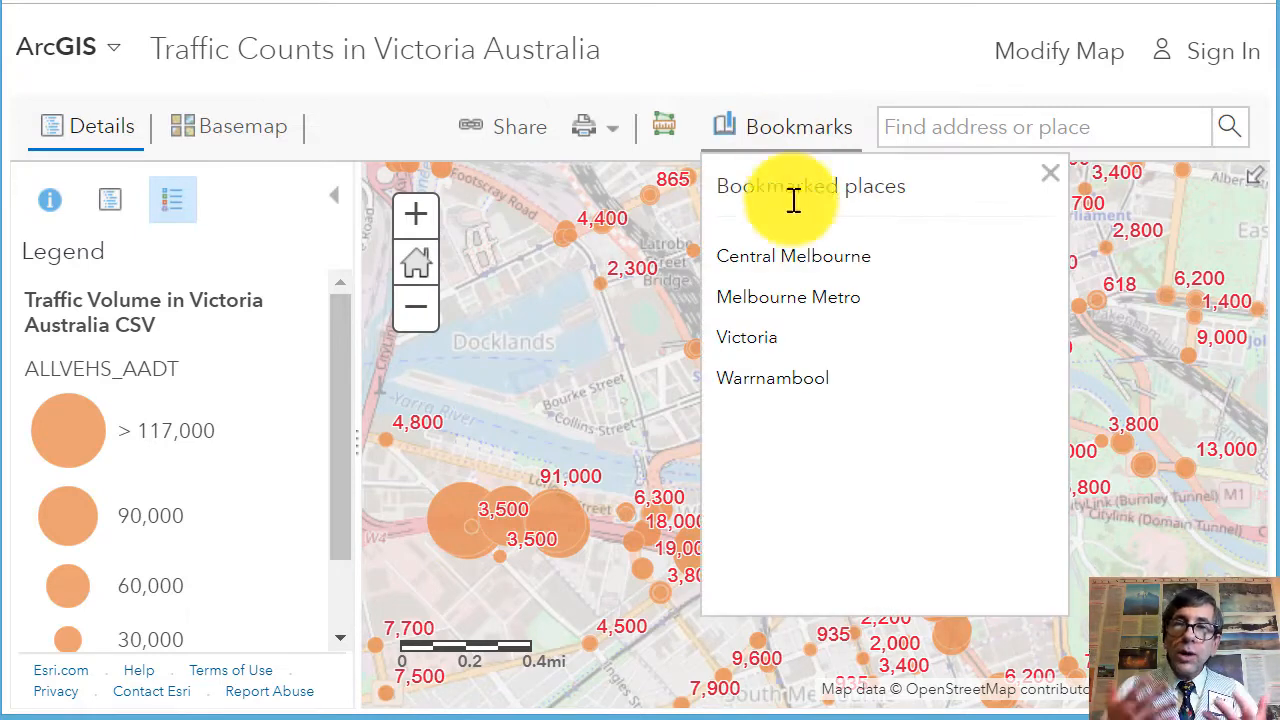
click(792, 340)
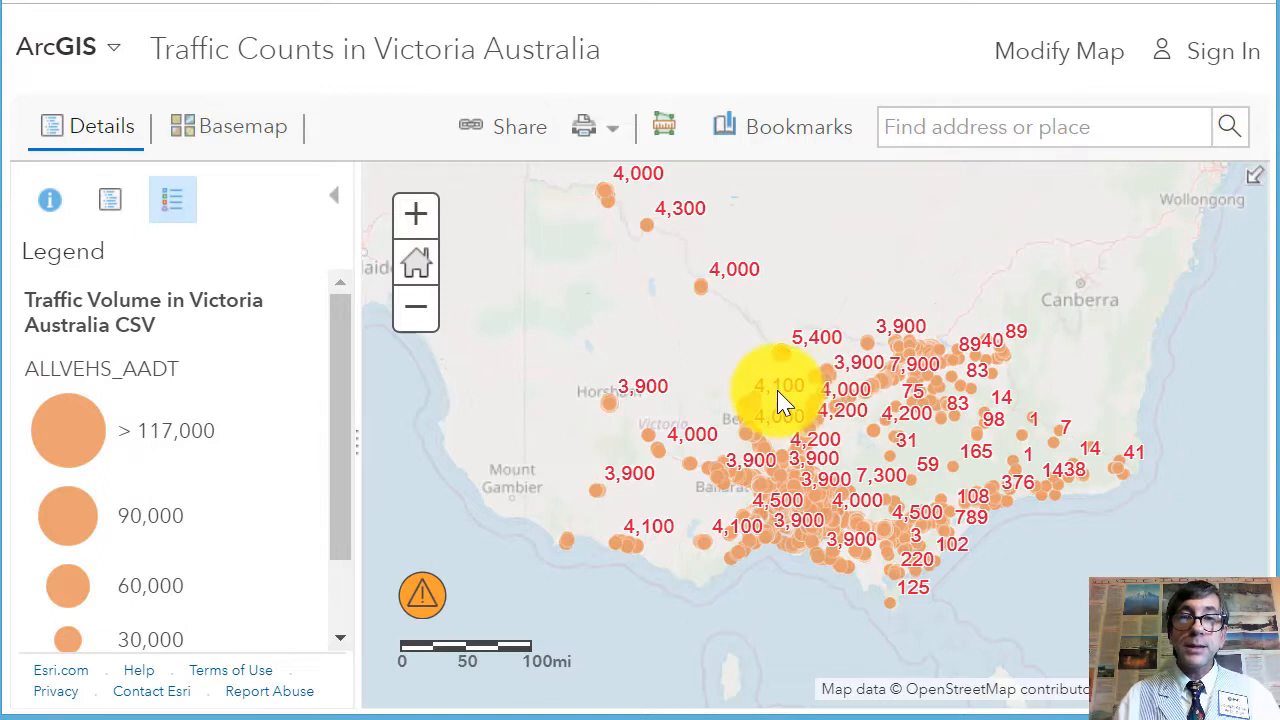
- Set GROWTH_RATE as the attribute shown by the Traffic Volume in Victoria Australia CSV layer
drag(727, 413, 728, 416)
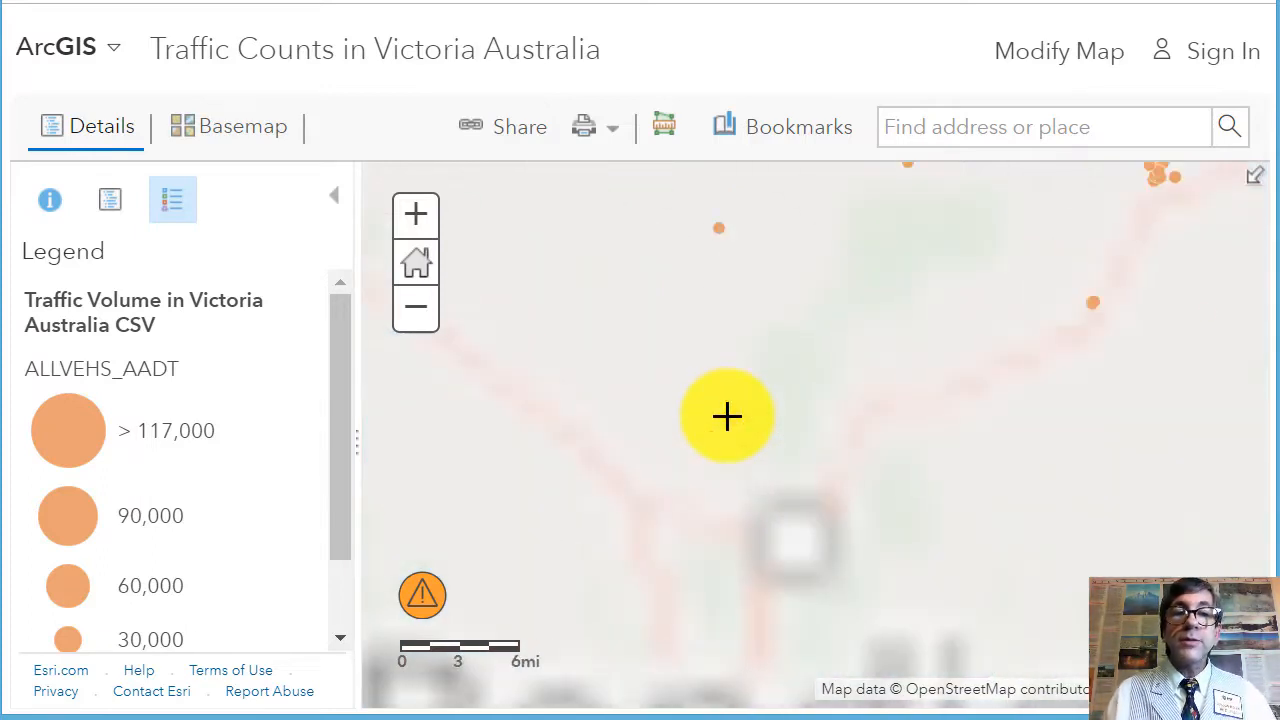
drag(810, 570, 810, 408)
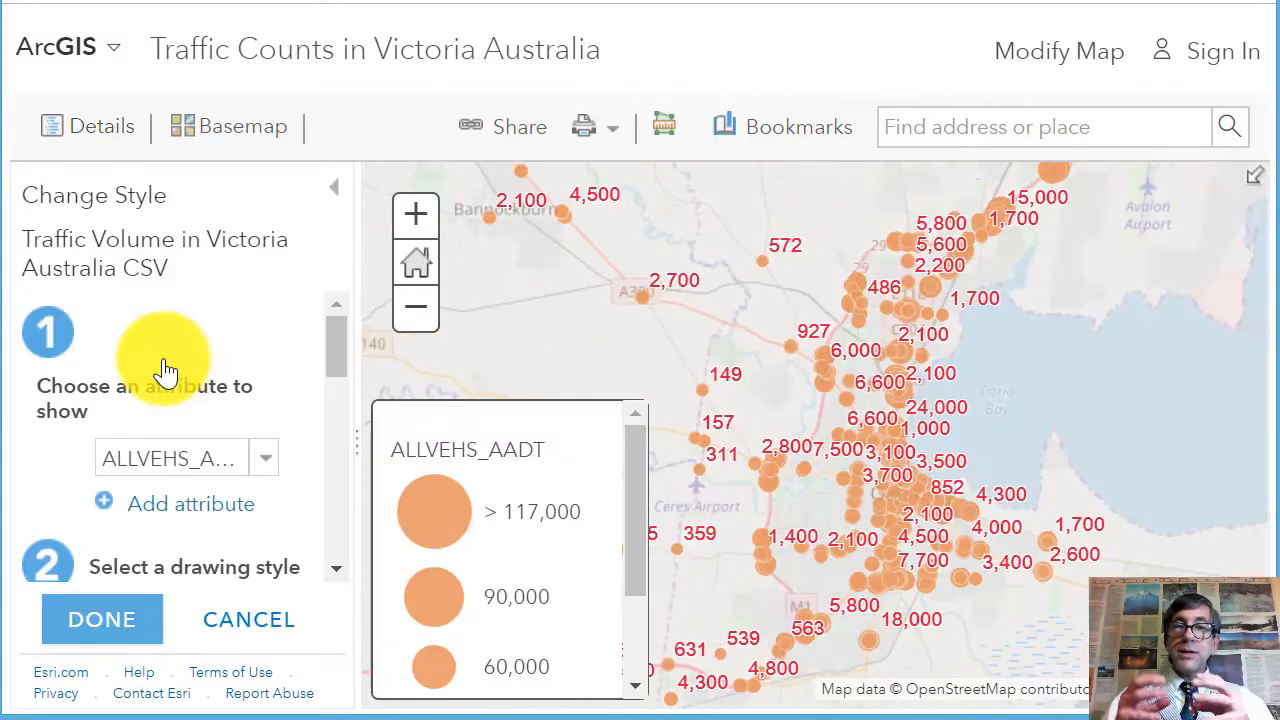
click(263, 458)
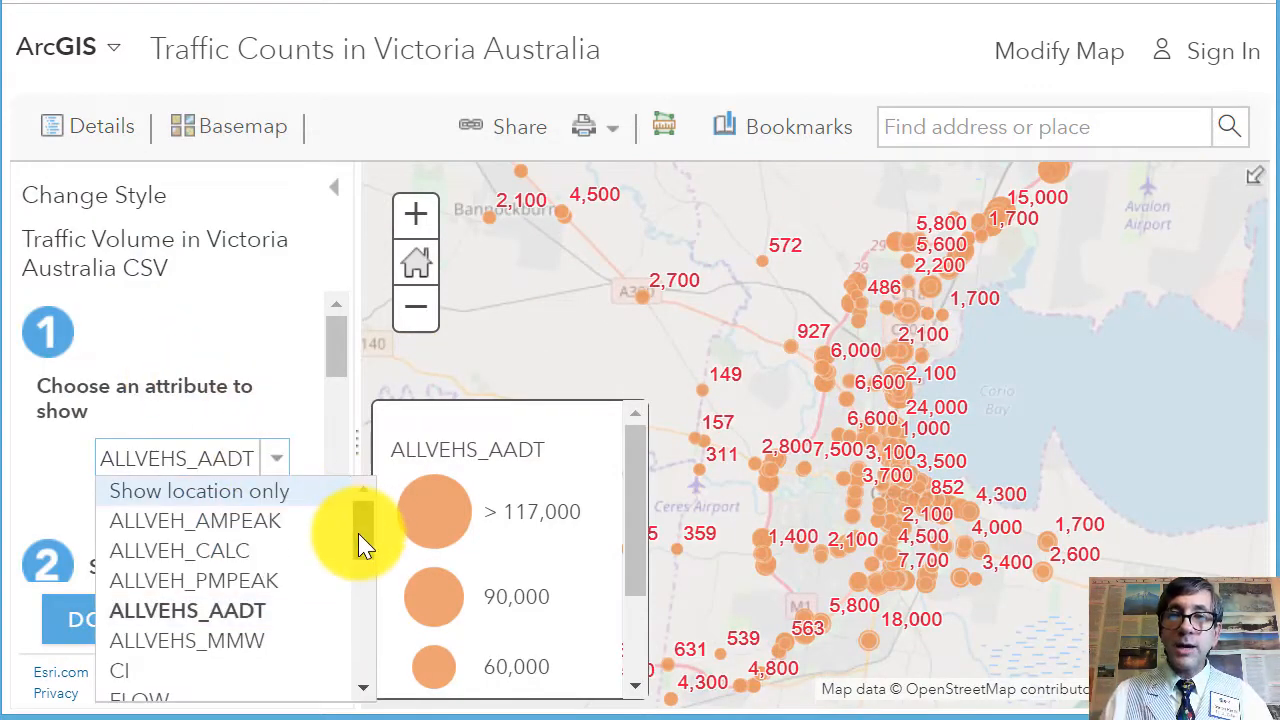
drag(358, 533, 357, 580)
click(238, 535)
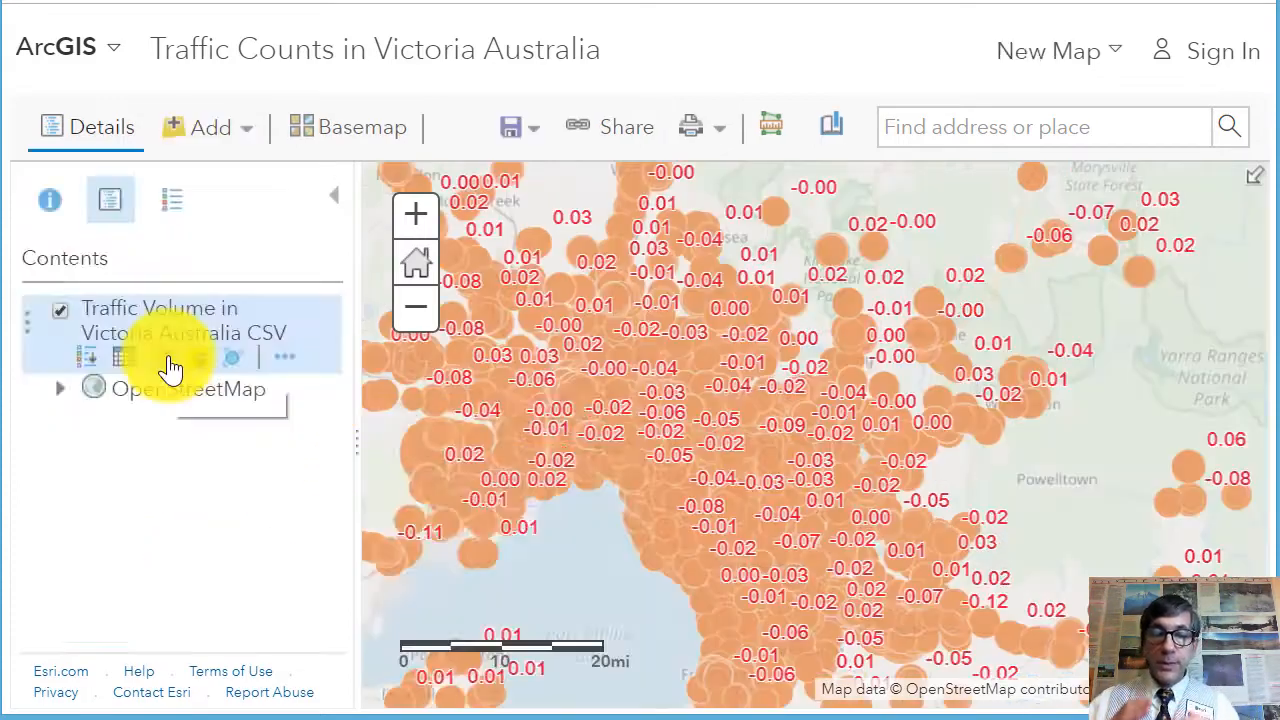
- Apply the Counts and Amounts (Color) drawing style to the layer's GROWTH_RATE attribute
click(171, 366)
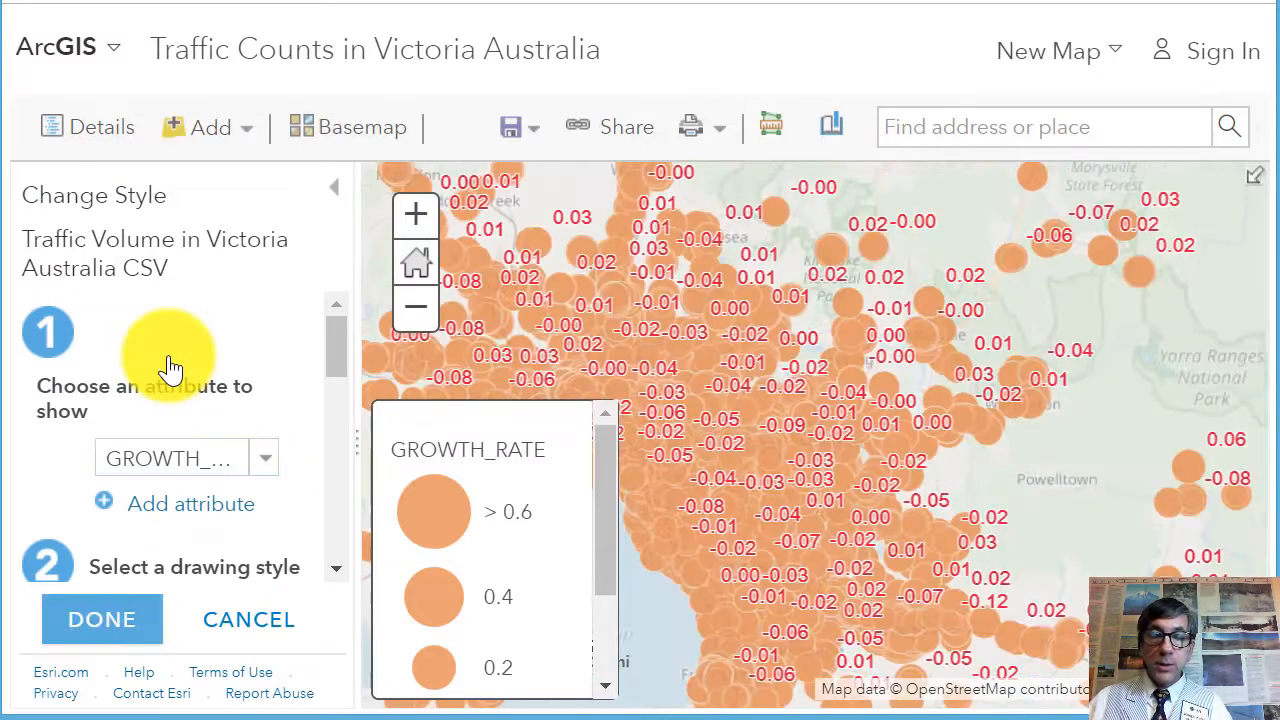
click(262, 462)
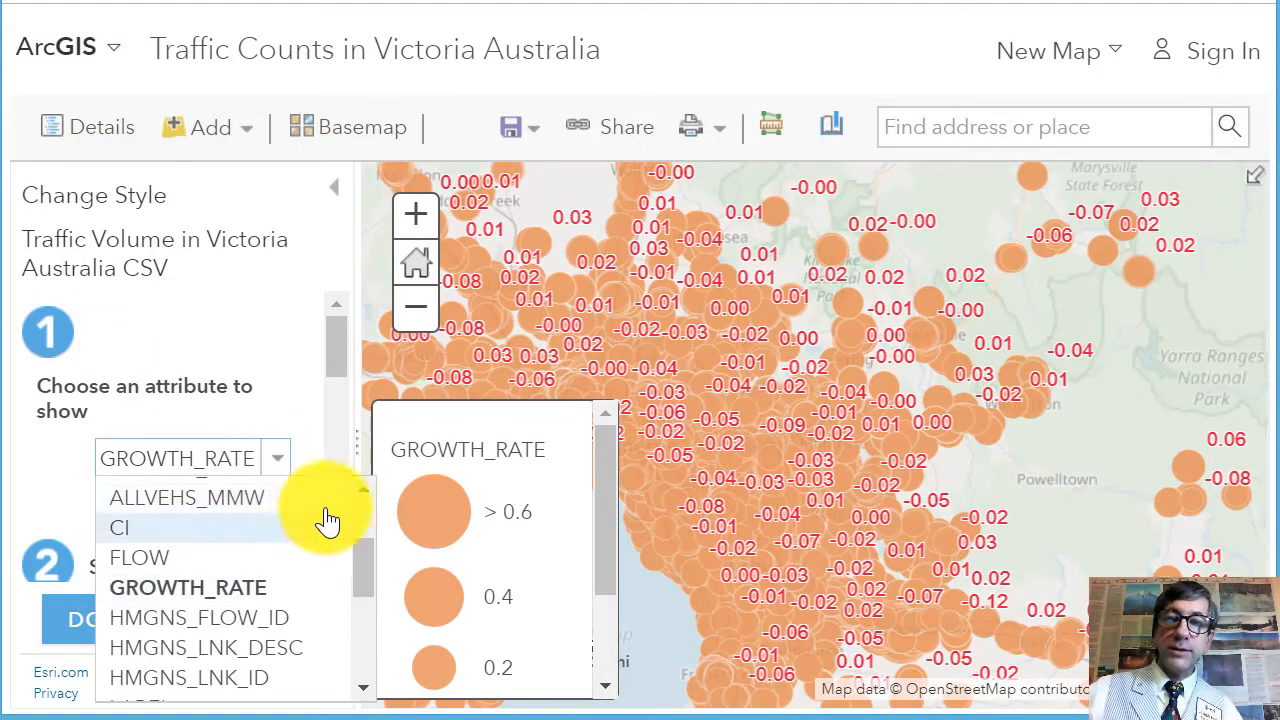
drag(329, 357, 337, 451)
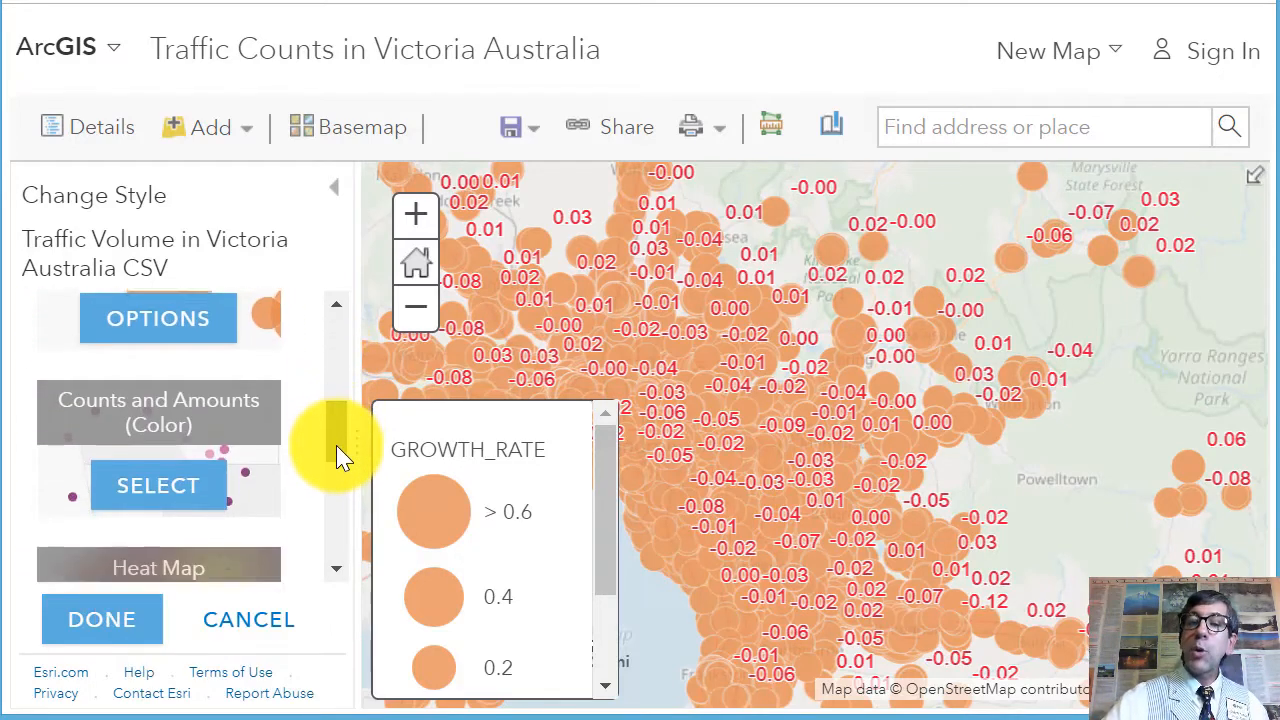
click(140, 470)
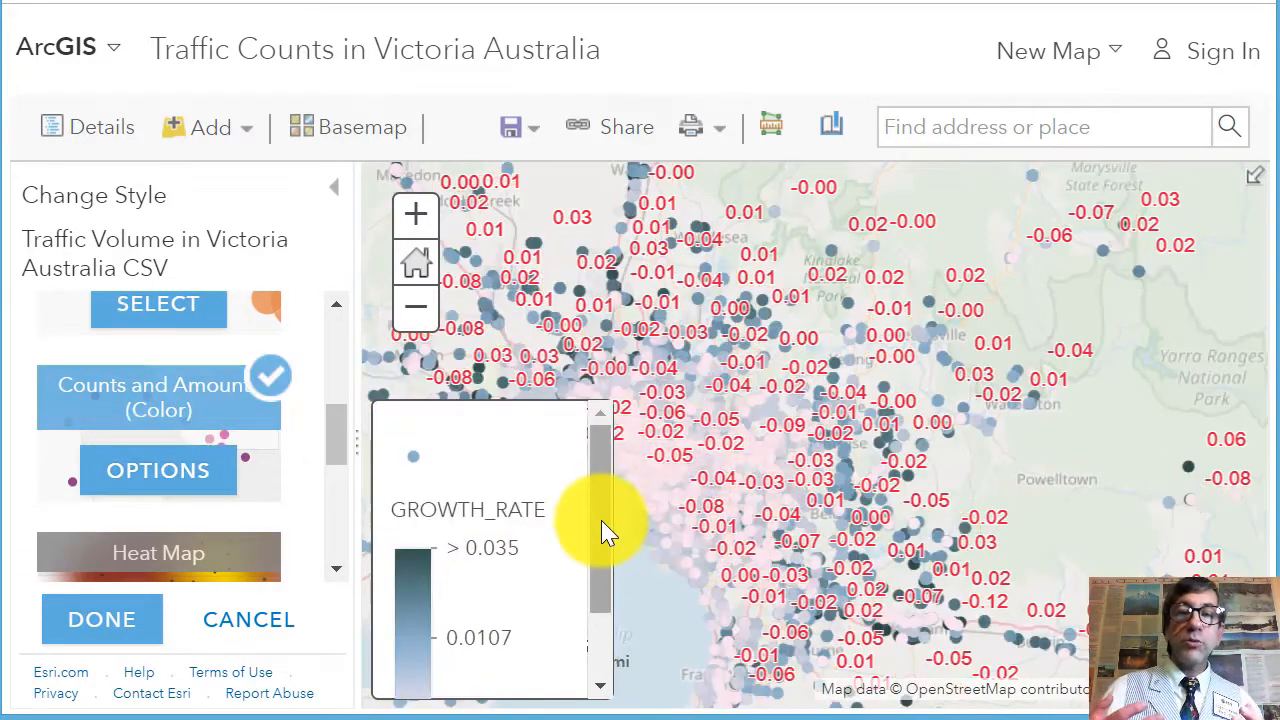
drag(600, 537, 600, 586)
click(122, 620)
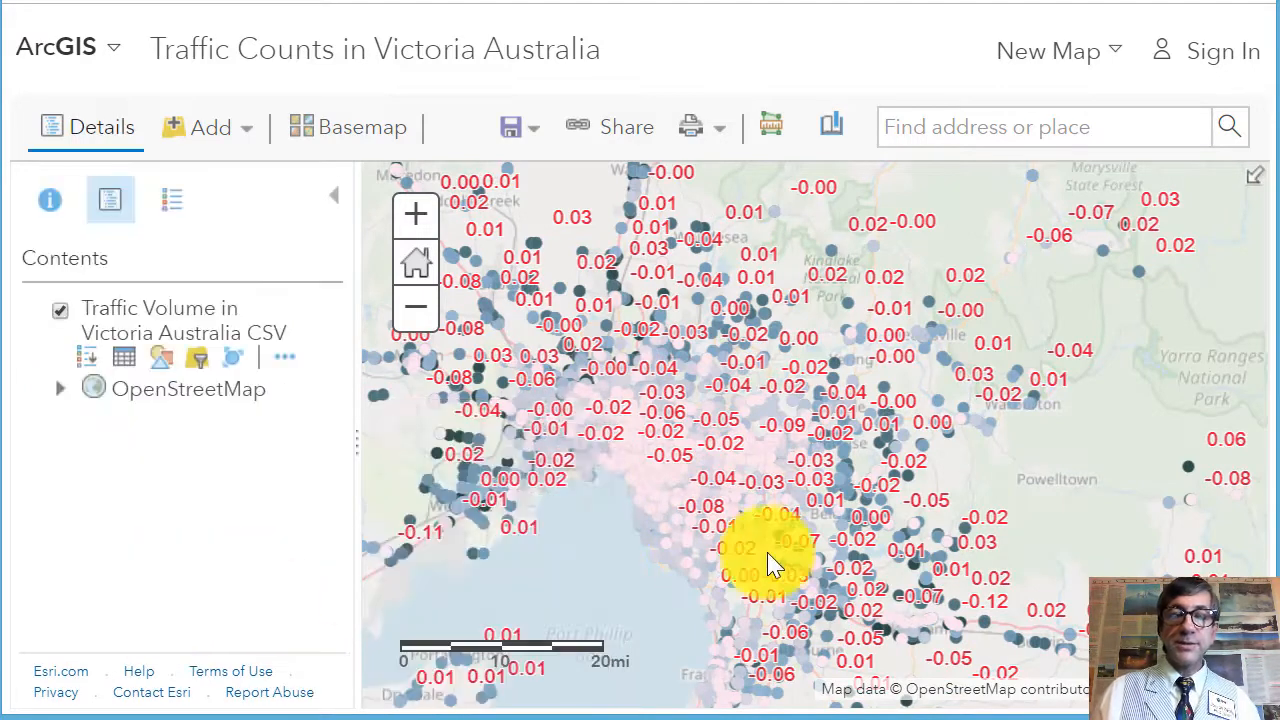
- Examine the colour-coded growth rates across Melbourne and its outer northern and eastern suburbs
scroll(843, 443, up, 2)
drag(843, 443, 771, 514)
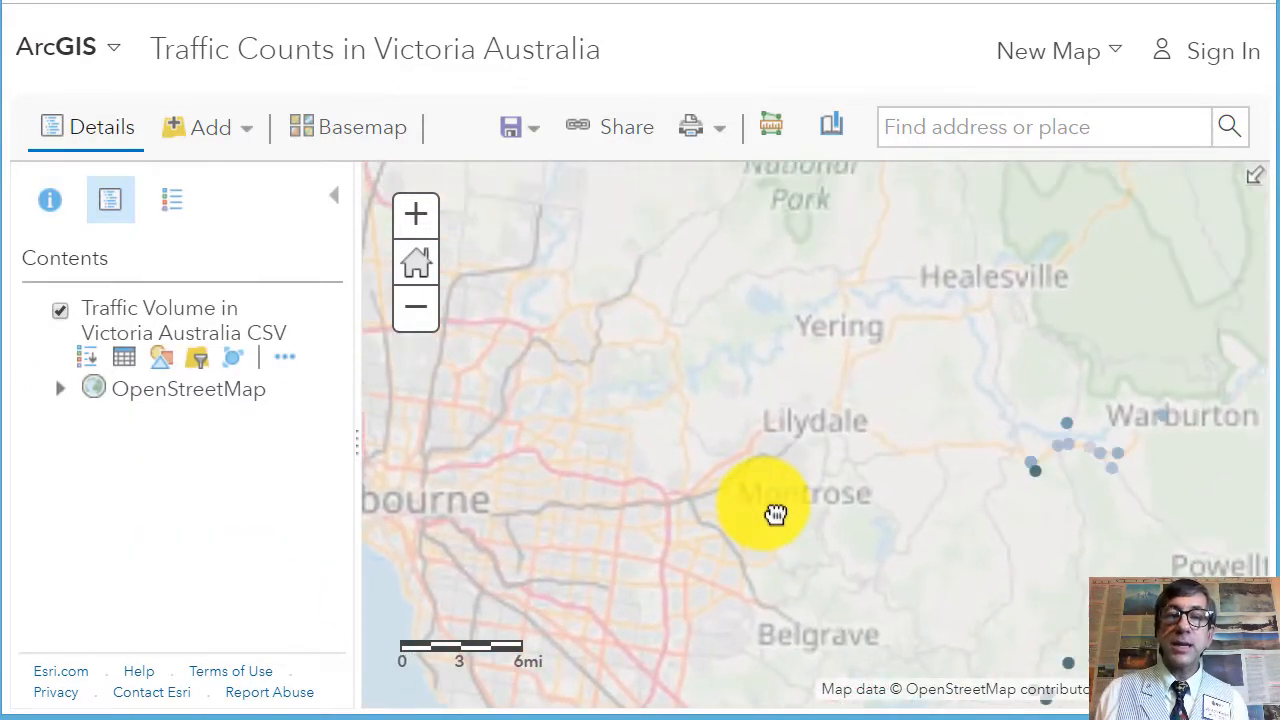
drag(723, 458, 894, 531)
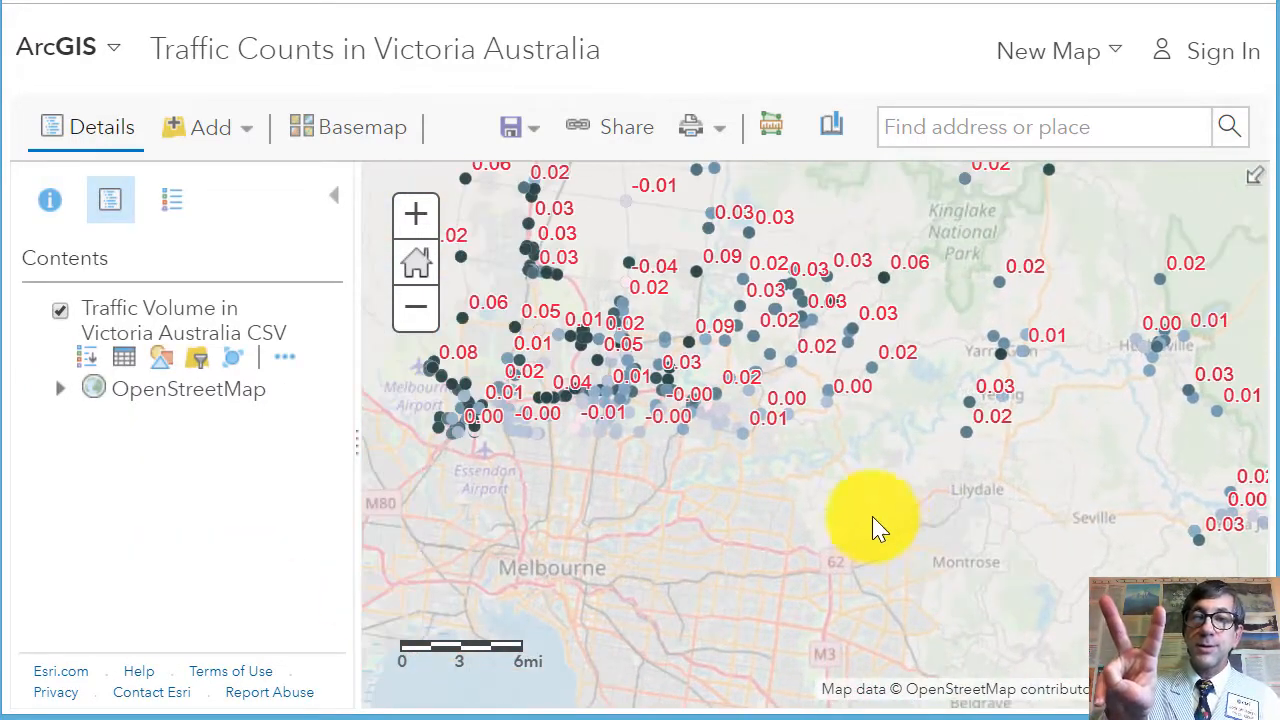
scroll(930, 522, down, 1)
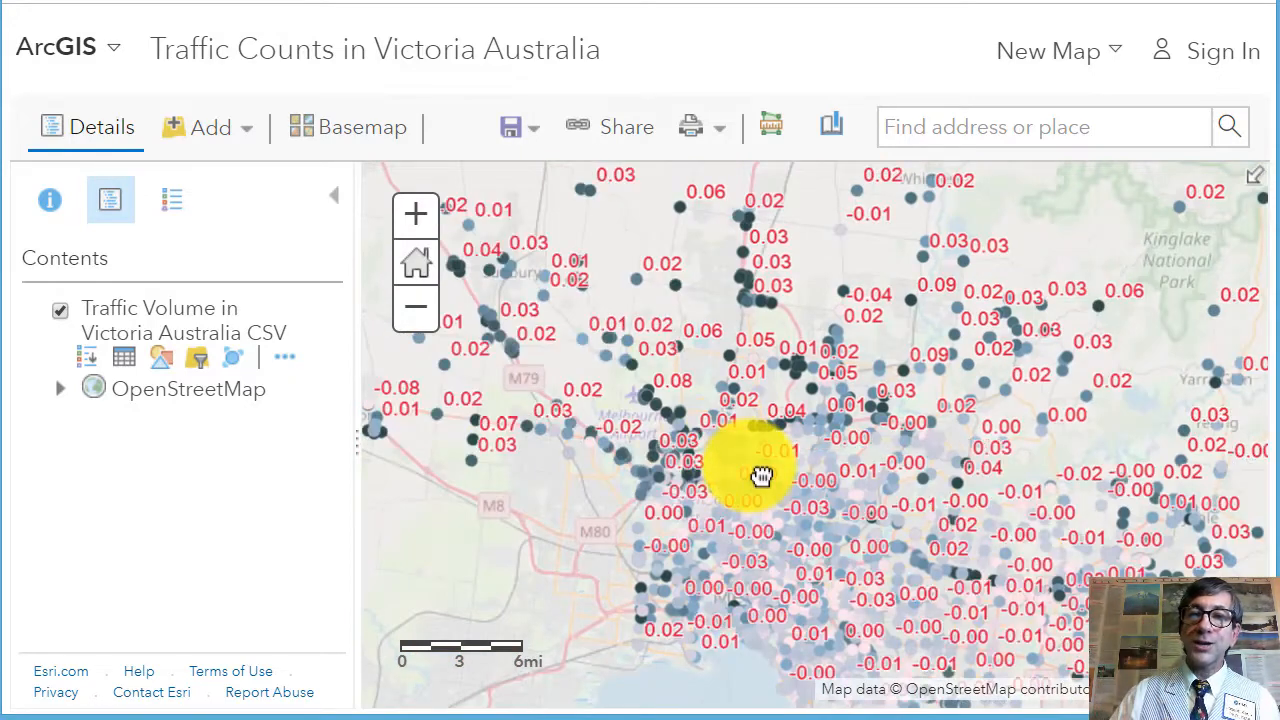
scroll(757, 471, up, 1)
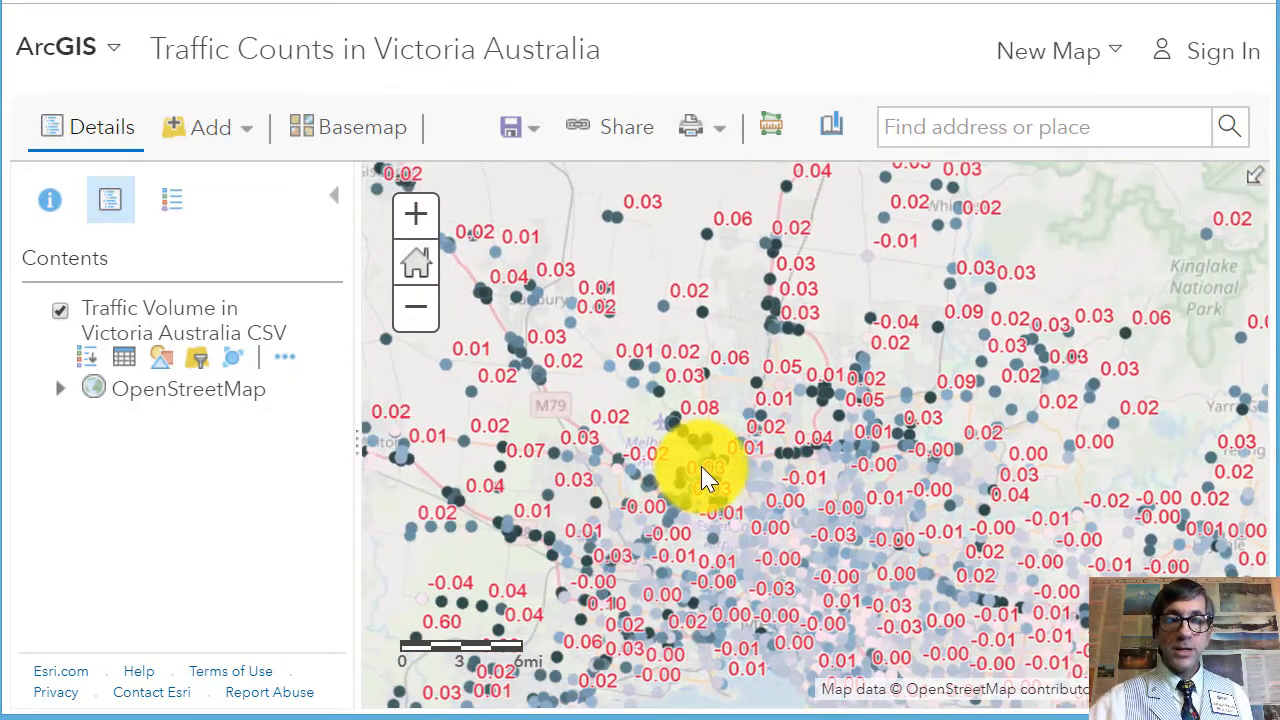
scroll(745, 490, up, 1)
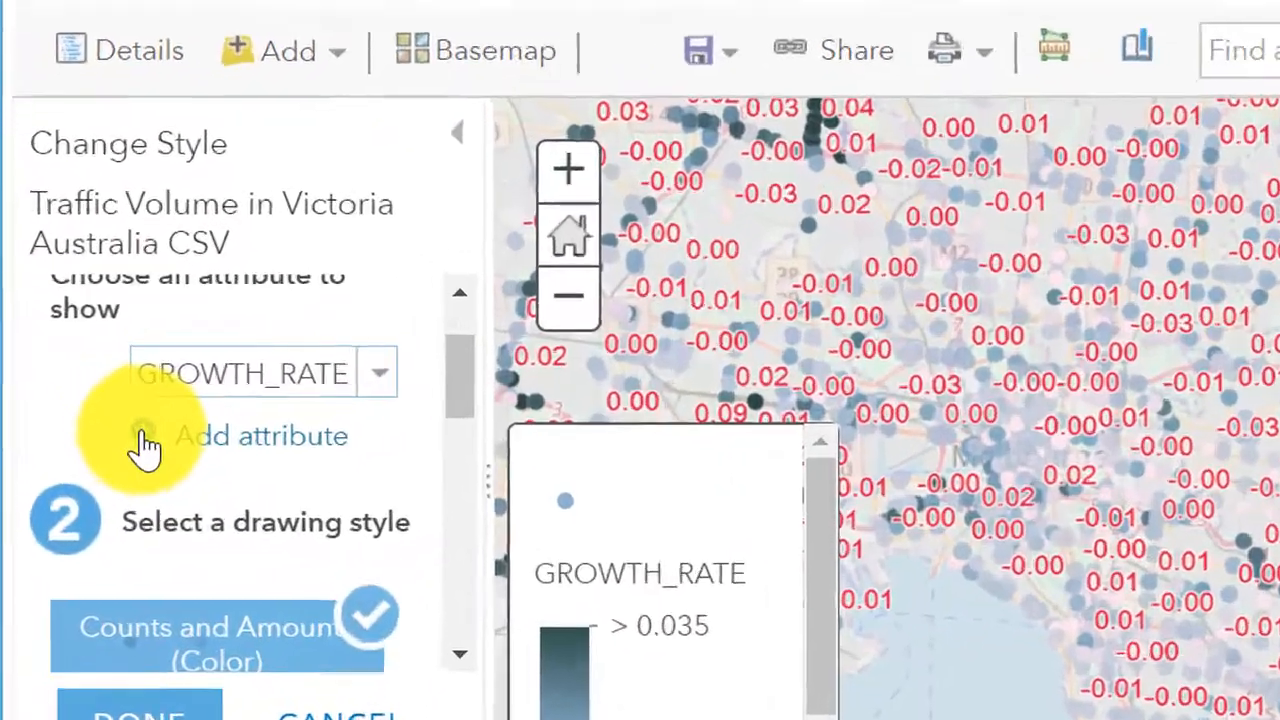
- Style the traffic volume layer by two attributes, ALLVEHS_AADT and TRUCKS_AADT
click(145, 440)
click(355, 378)
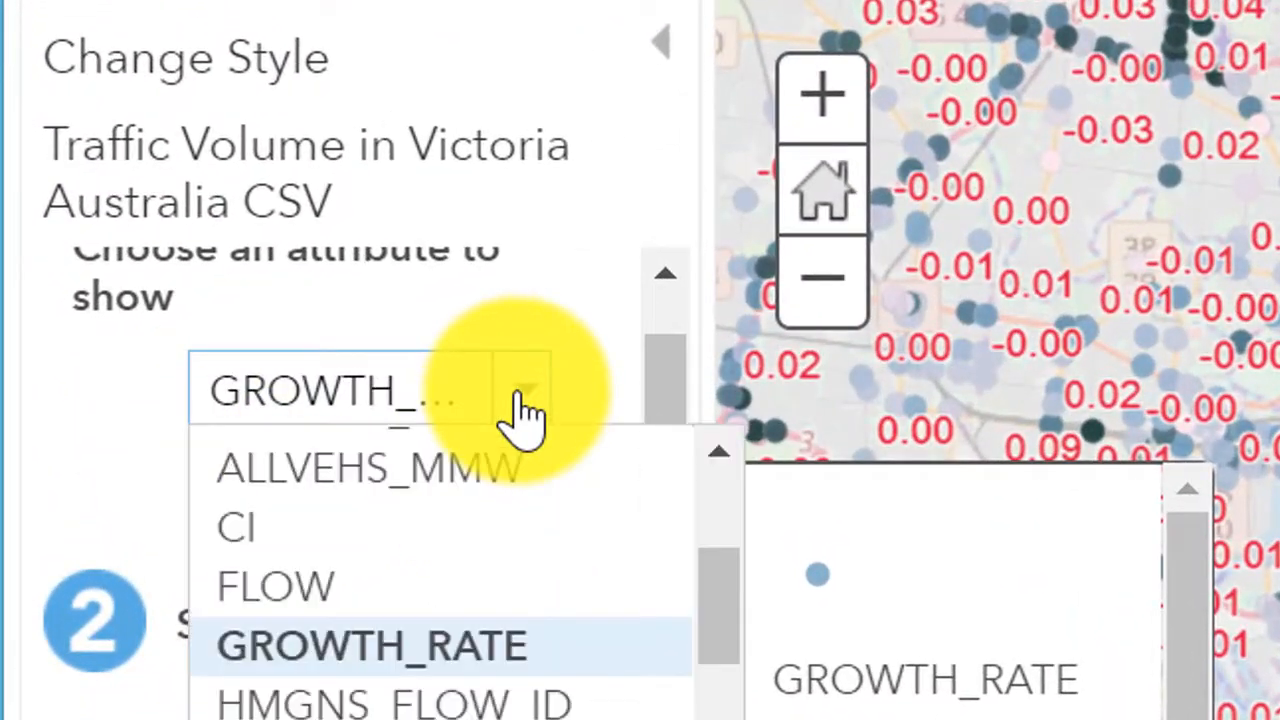
scroll(565, 545, up, 3)
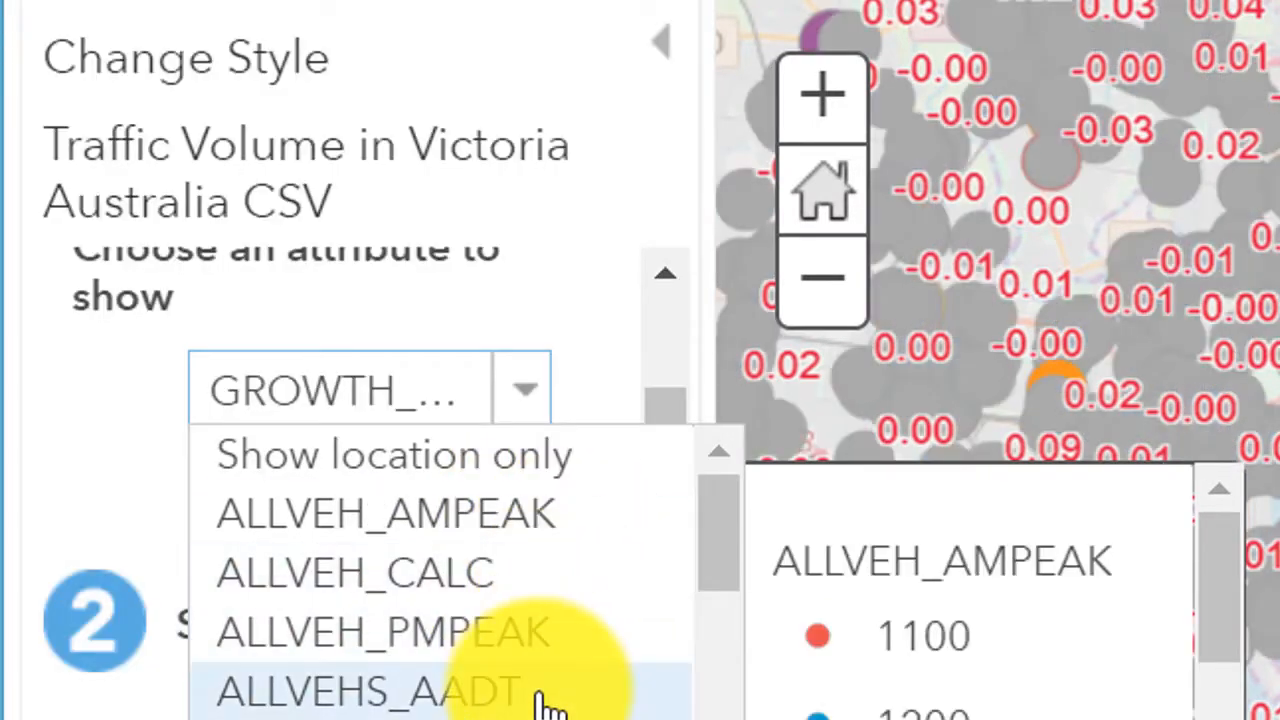
click(547, 700)
click(531, 505)
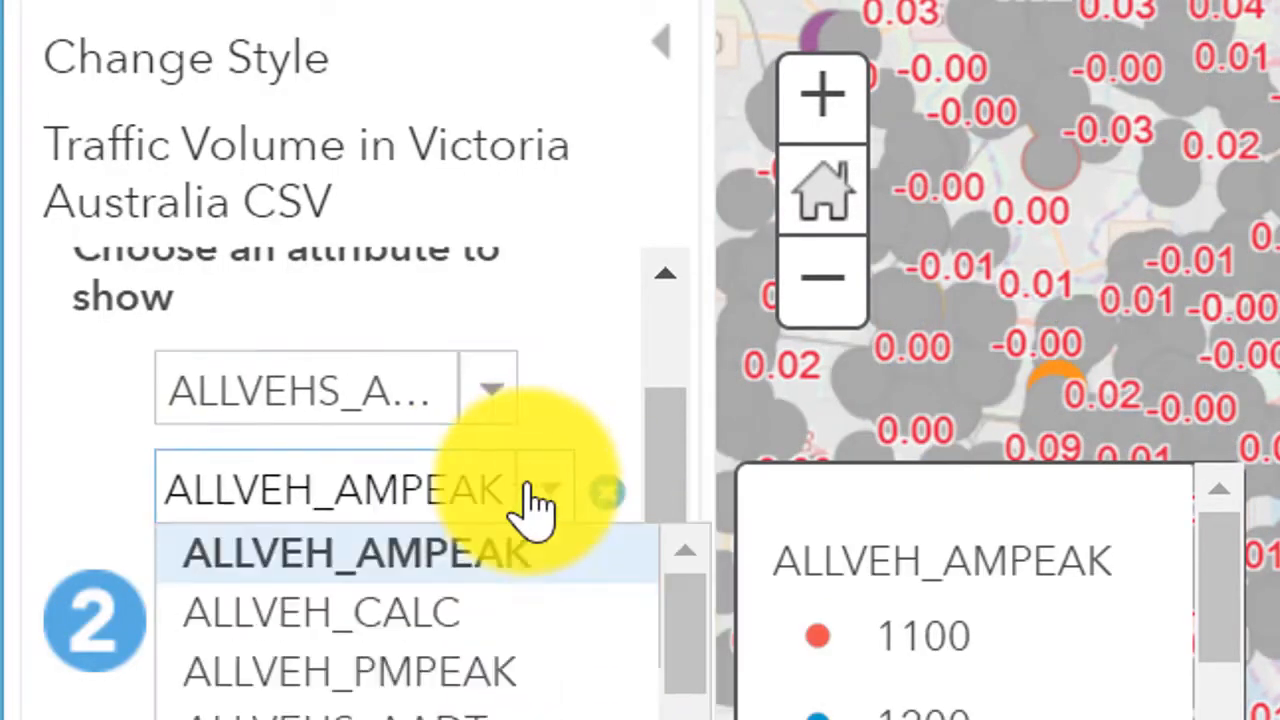
scroll(557, 665, down, 5)
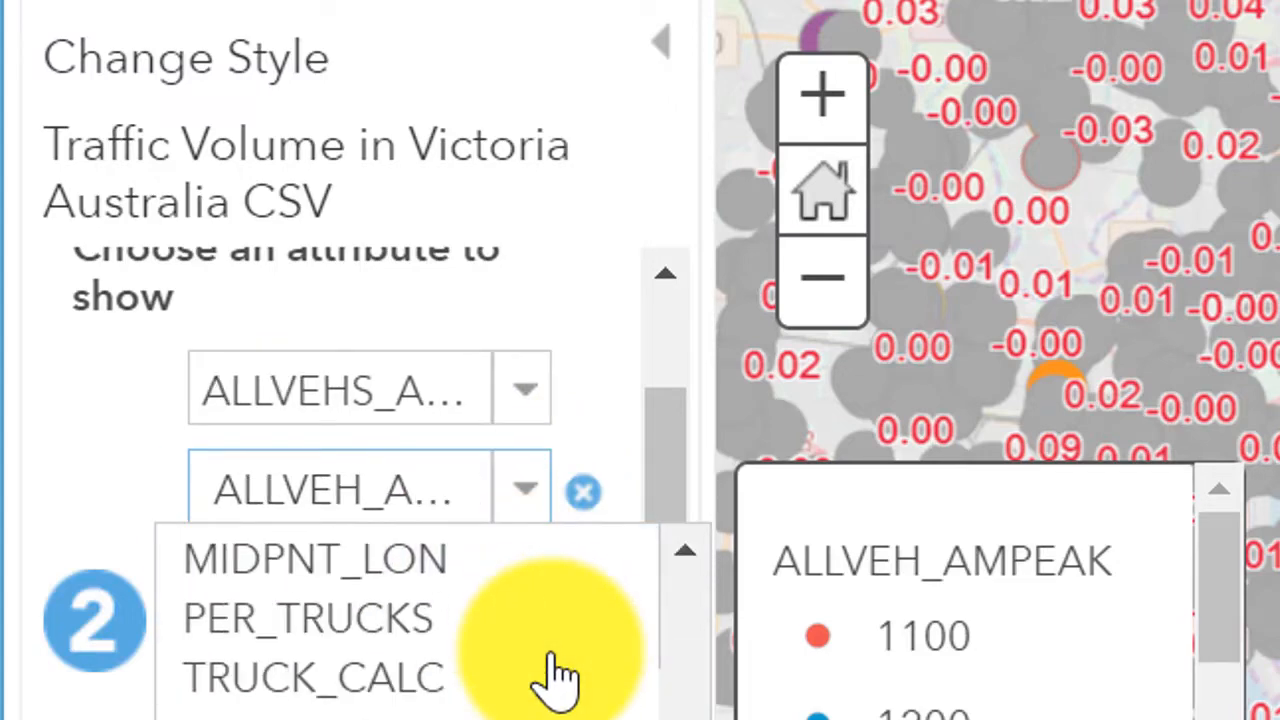
click(495, 705)
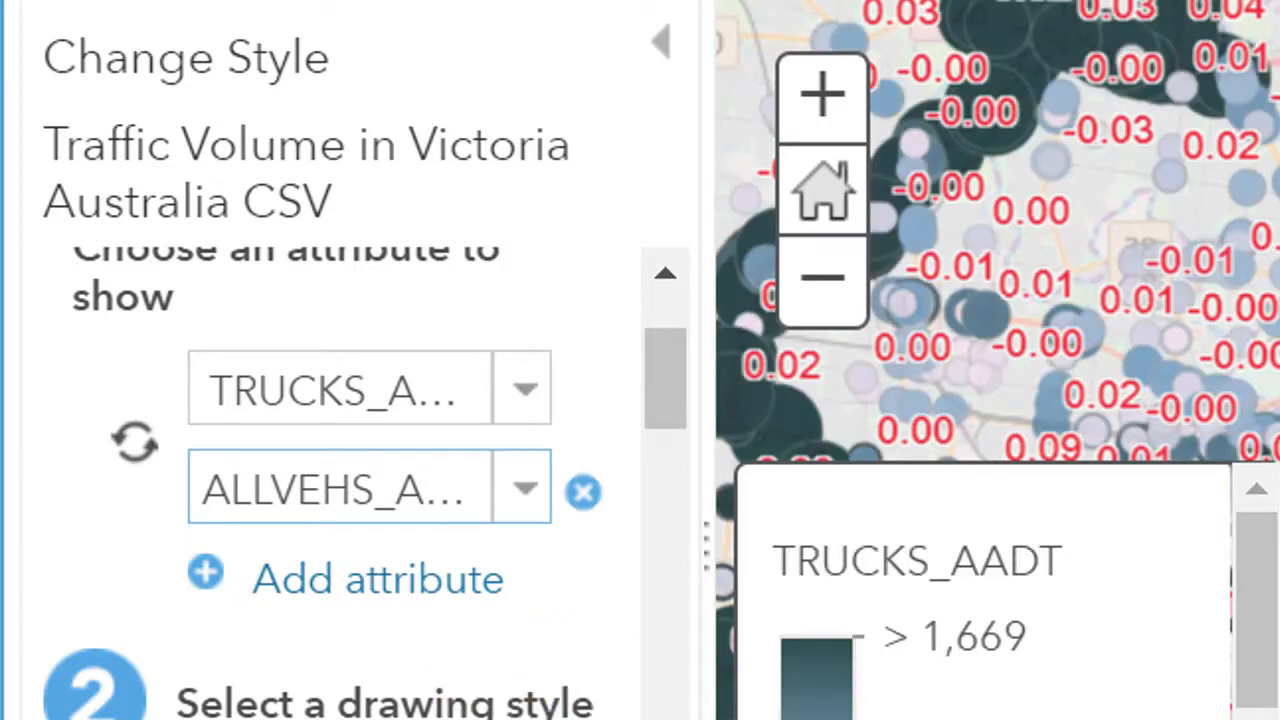
- Swap the two attributes so ALLVEHS_AADT comes first, apply the style and show the map legend
click(137, 442)
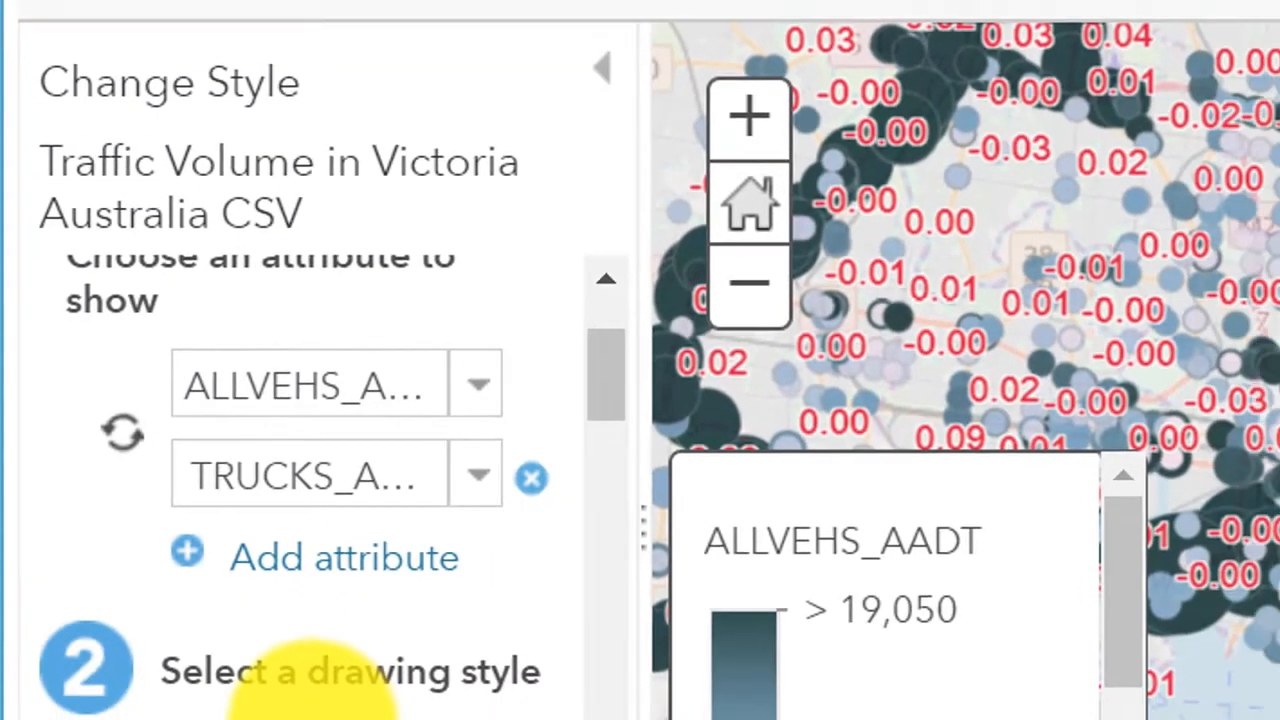
click(107, 630)
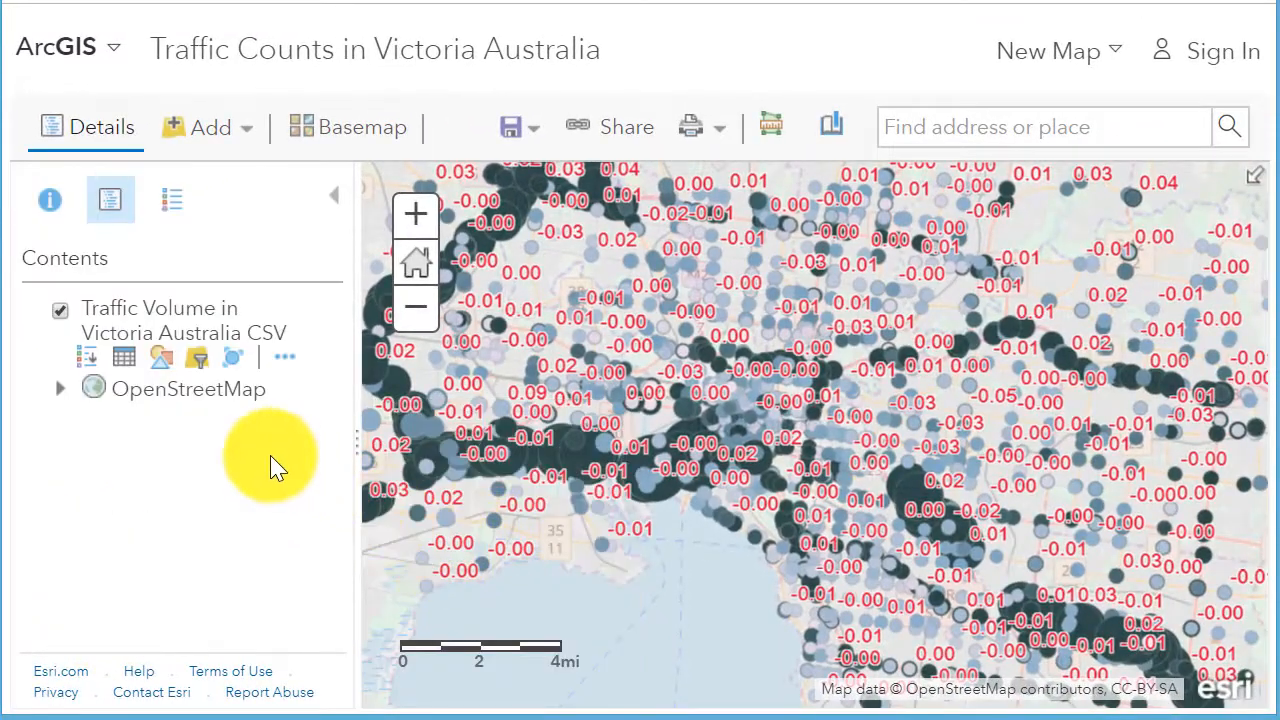
click(170, 200)
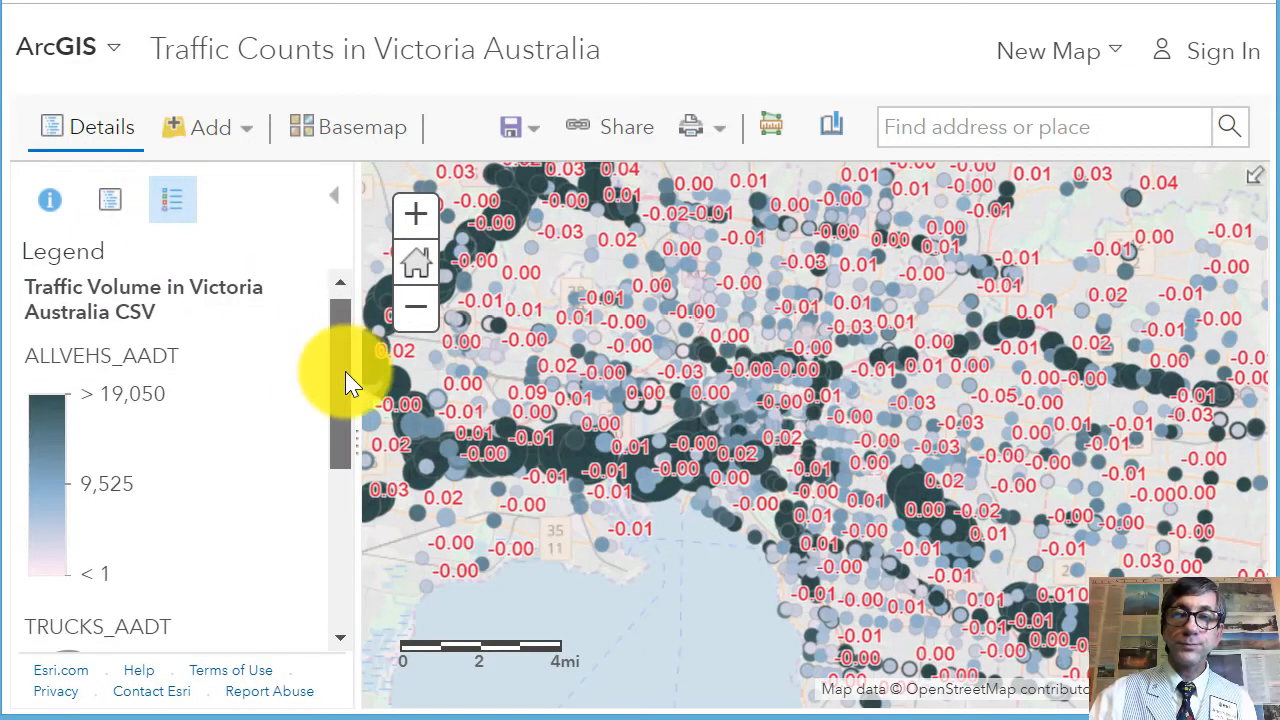
- Examine the TRUCKS_AADT symbol sizes in the legend and the traffic symbols around Port Melbourne and central Melbourne
drag(345, 371, 336, 481)
drag(600, 486, 659, 506)
scroll(780, 497, up, 1)
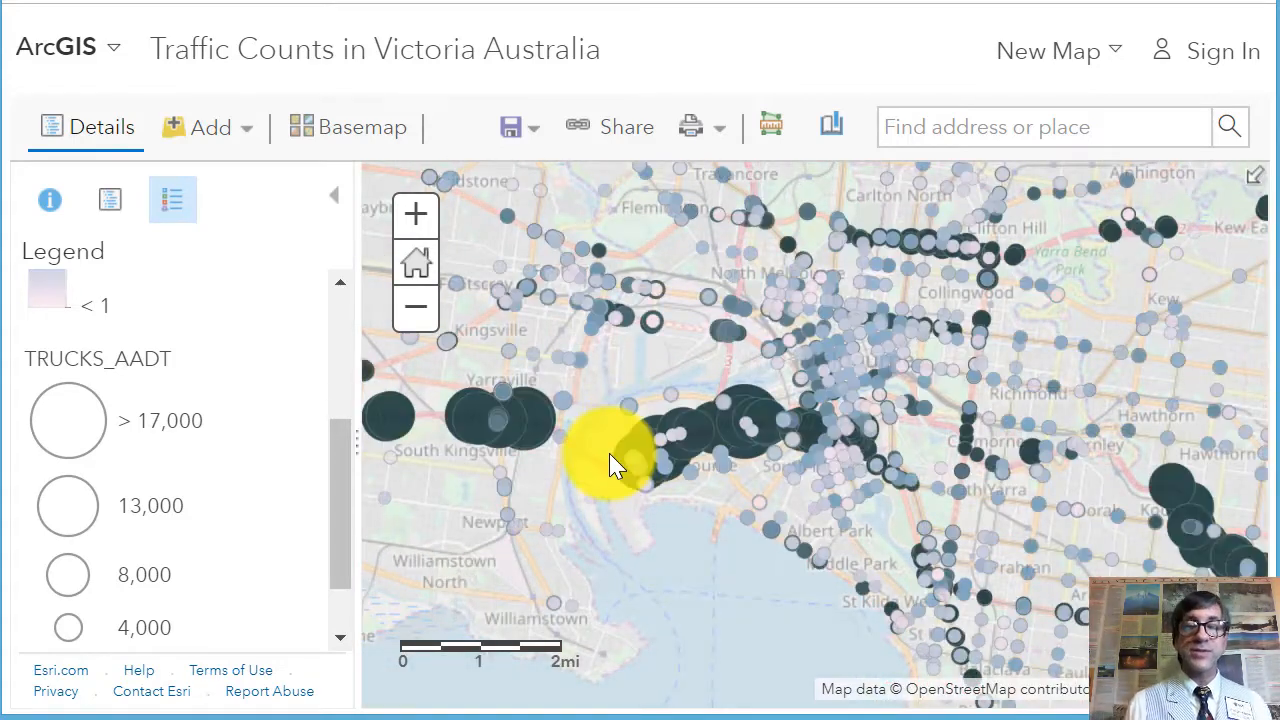
scroll(674, 479, up, 1)
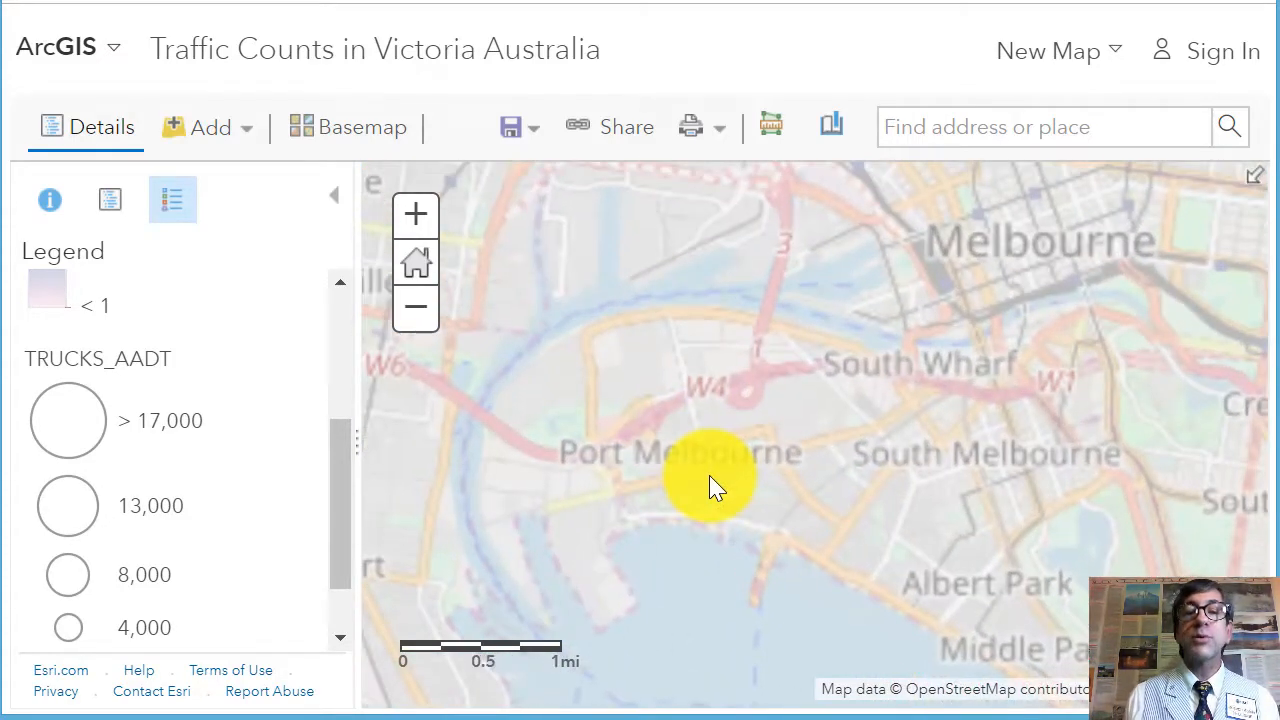
drag(711, 477, 590, 583)
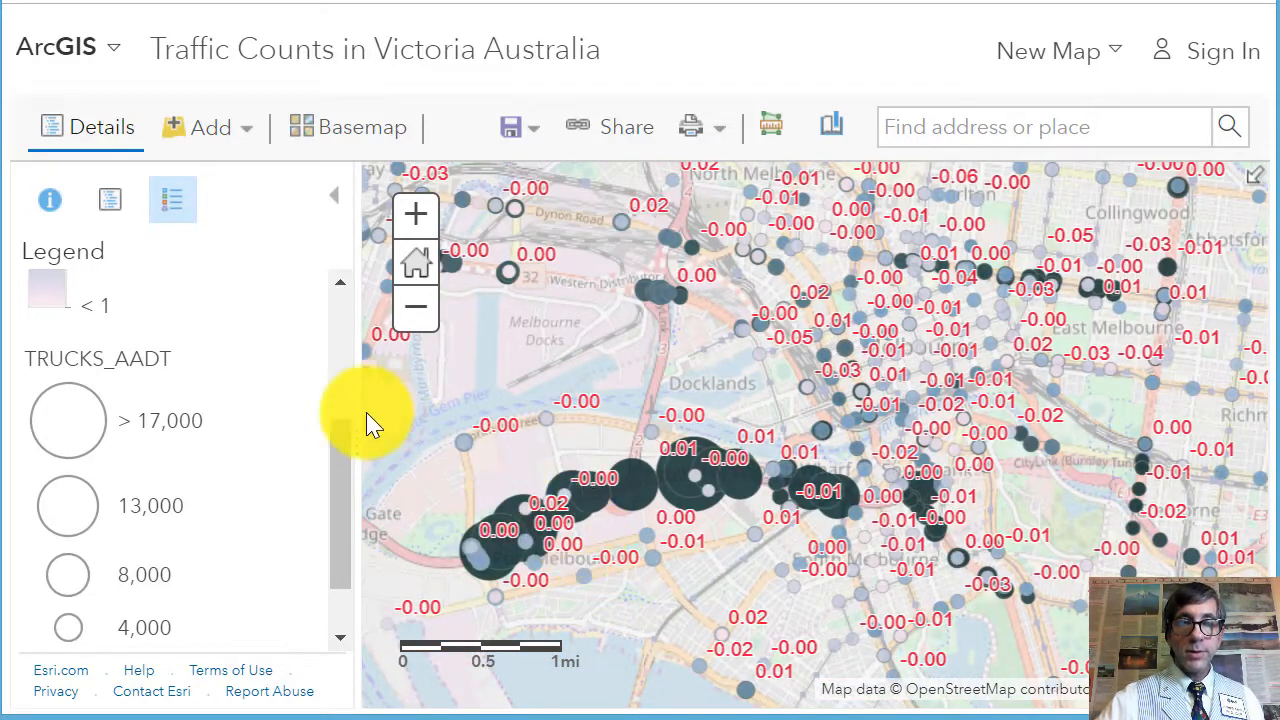
- Change the traffic volume layer's label text to the TRUCKS_AADT field and apply it
click(117, 214)
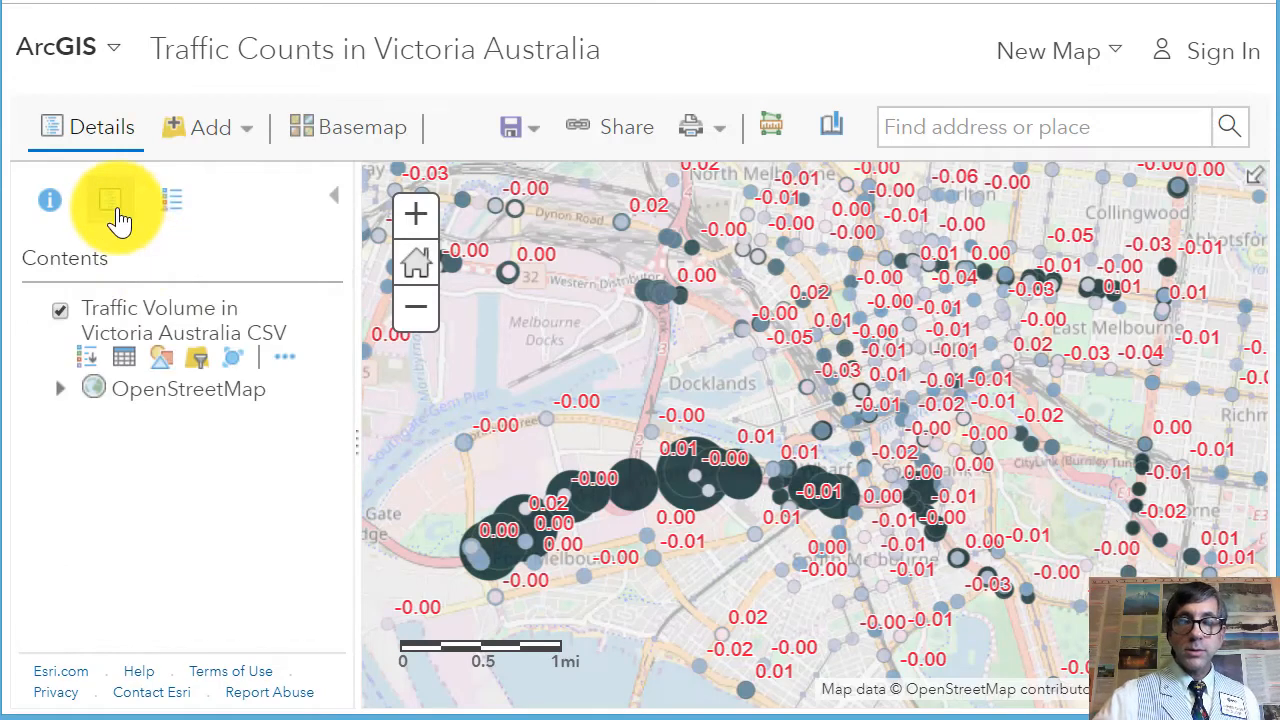
click(285, 360)
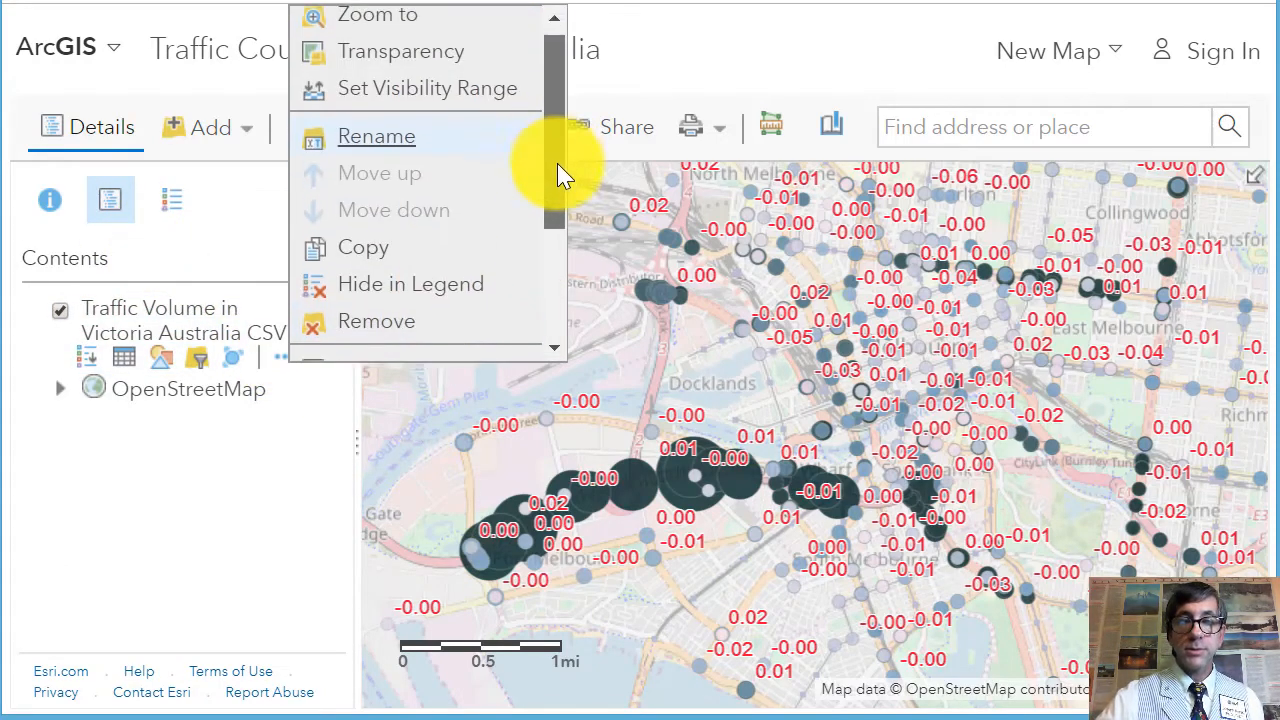
drag(557, 163, 553, 240)
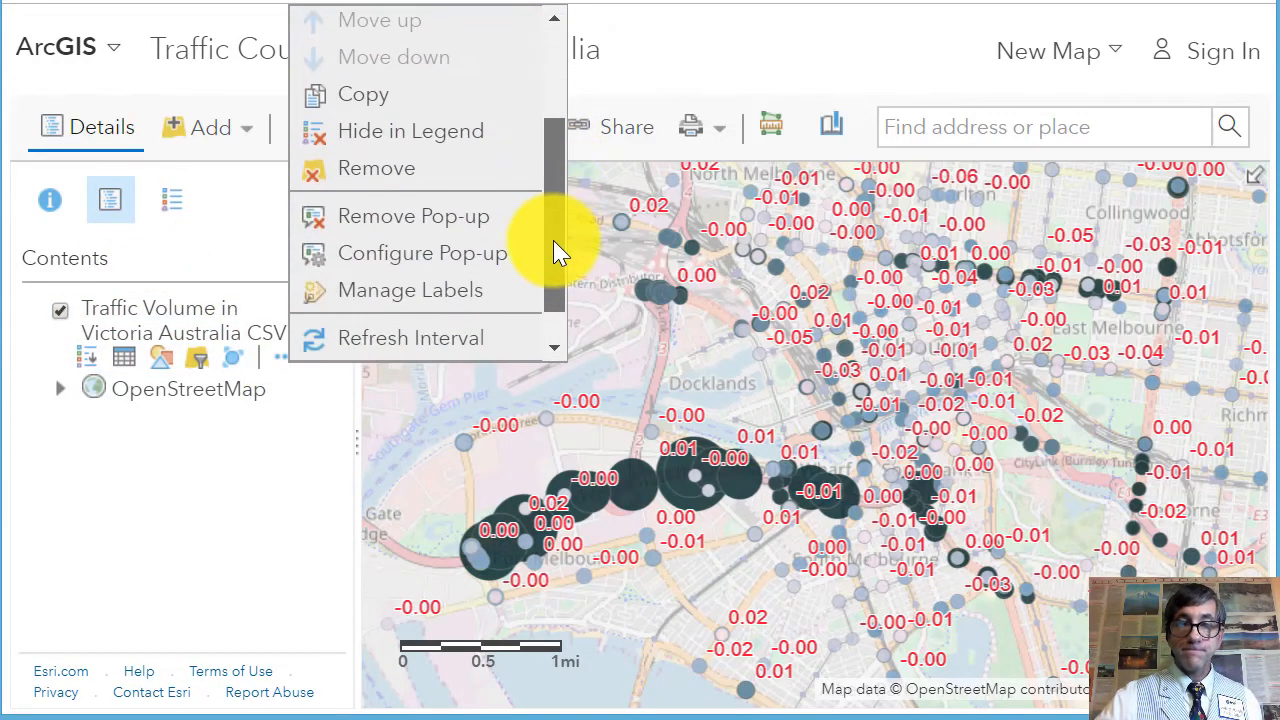
click(452, 293)
click(320, 410)
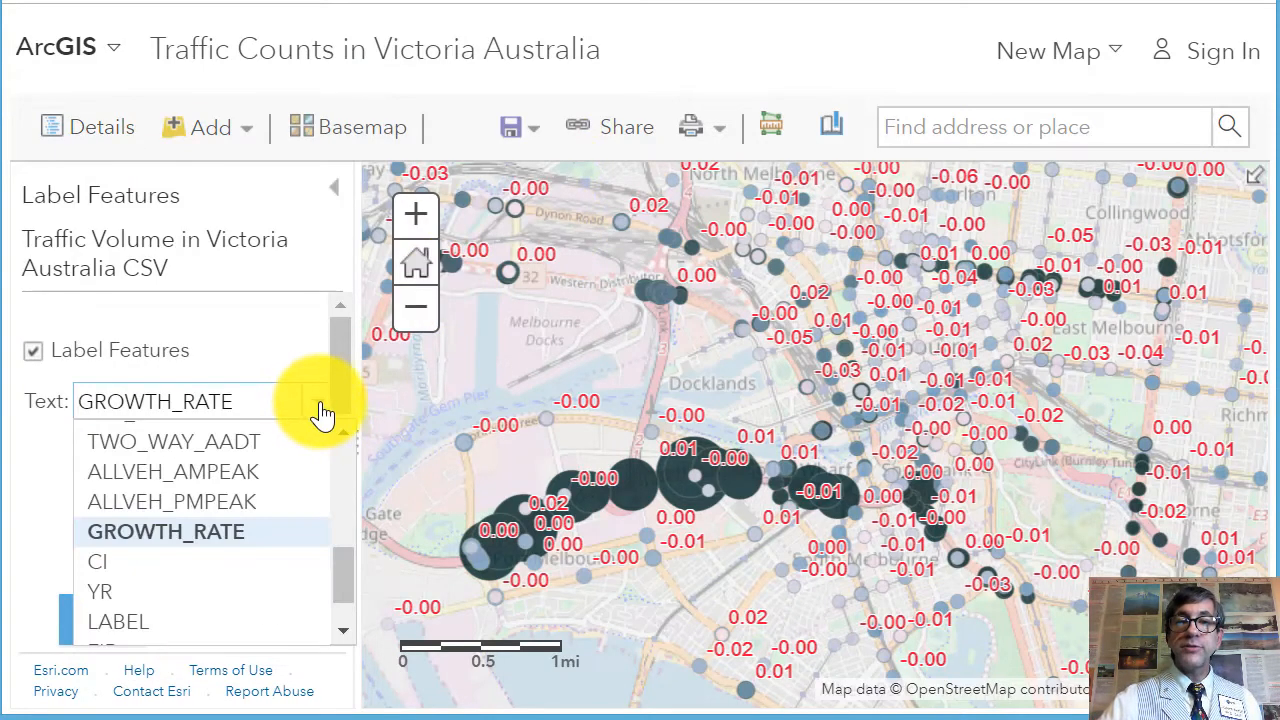
scroll(247, 500, down, 1)
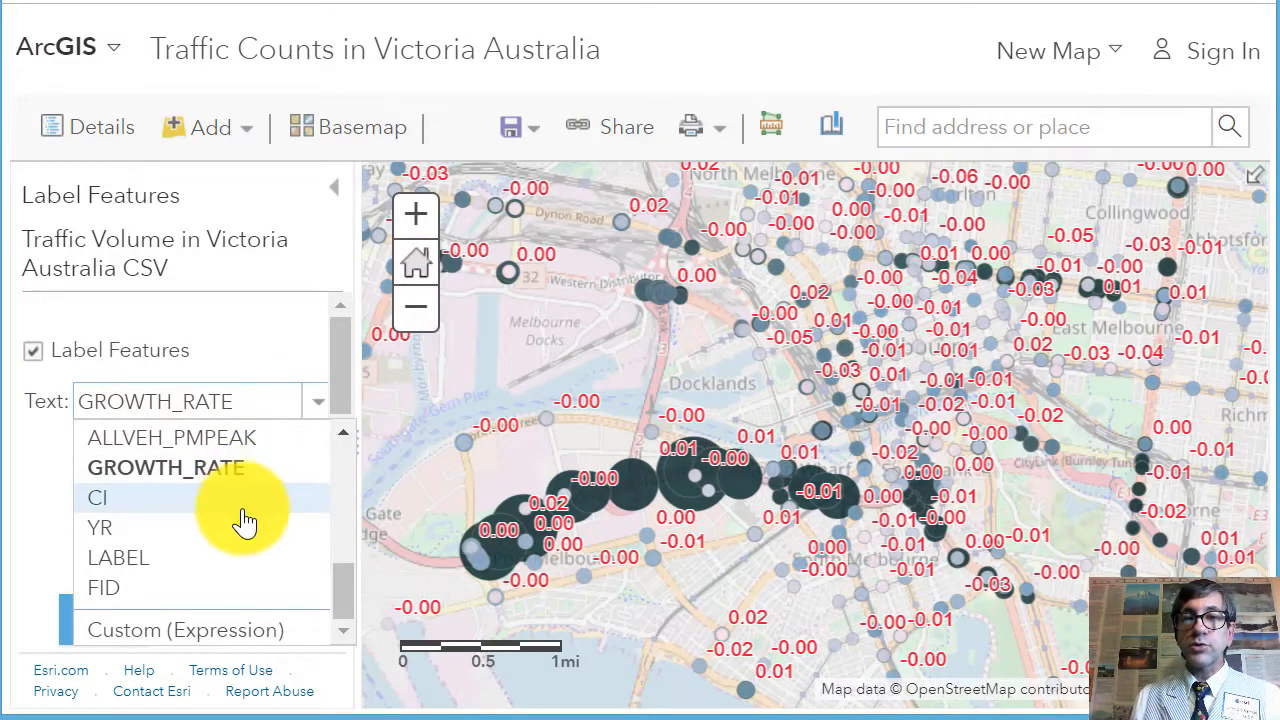
scroll(250, 530, up, 3)
scroll(250, 548, down, 2)
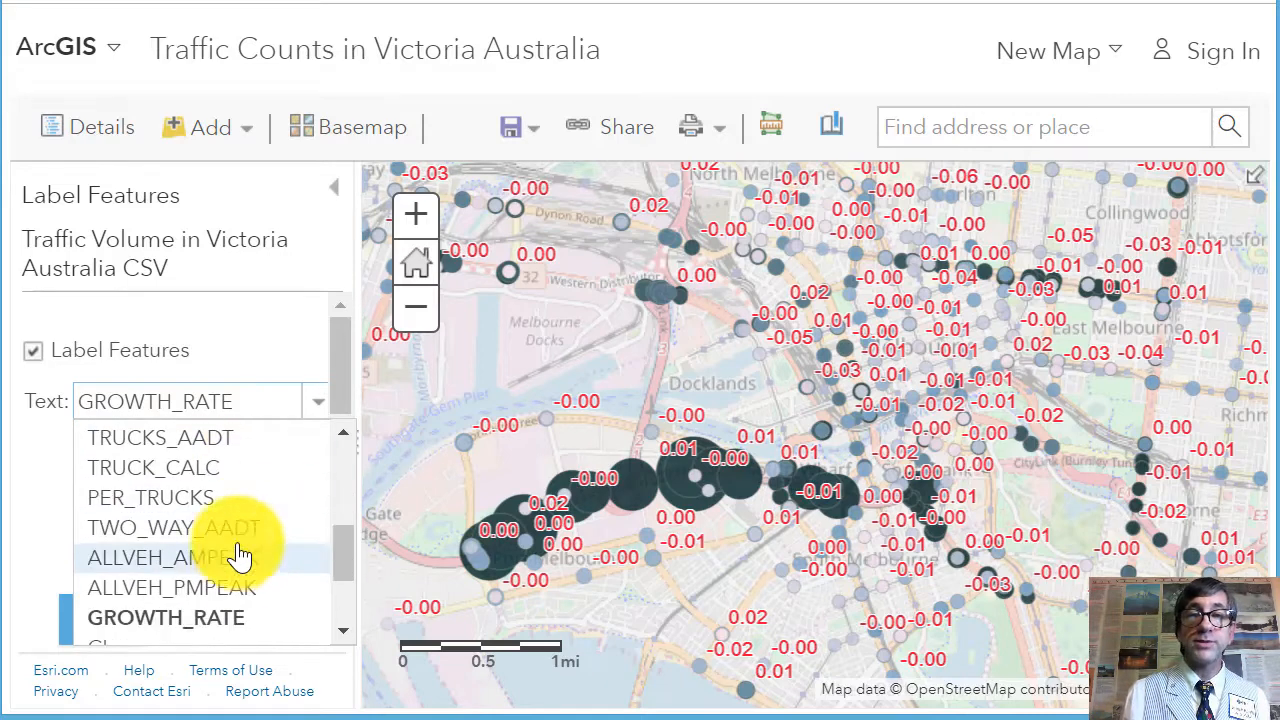
click(211, 445)
click(133, 622)
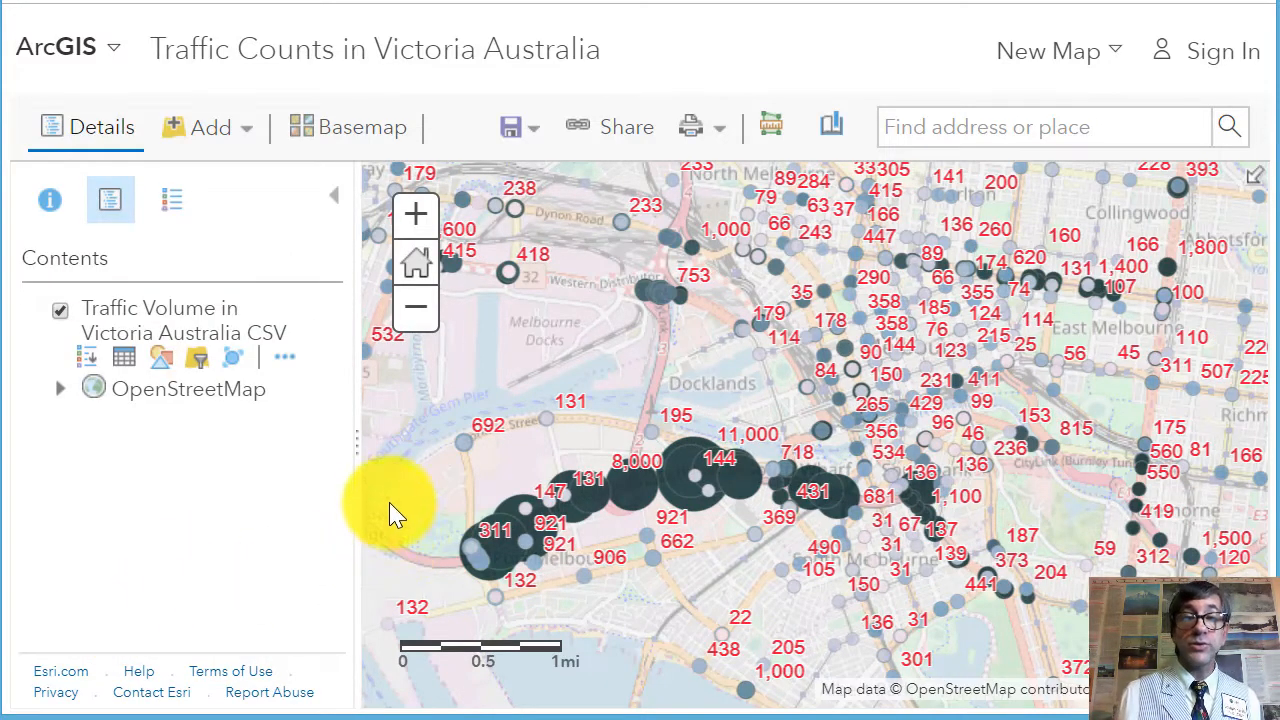
- Show the map legend and compare its symbol sizes with the truck volume labels around inner Melbourne
click(170, 208)
drag(714, 423, 672, 467)
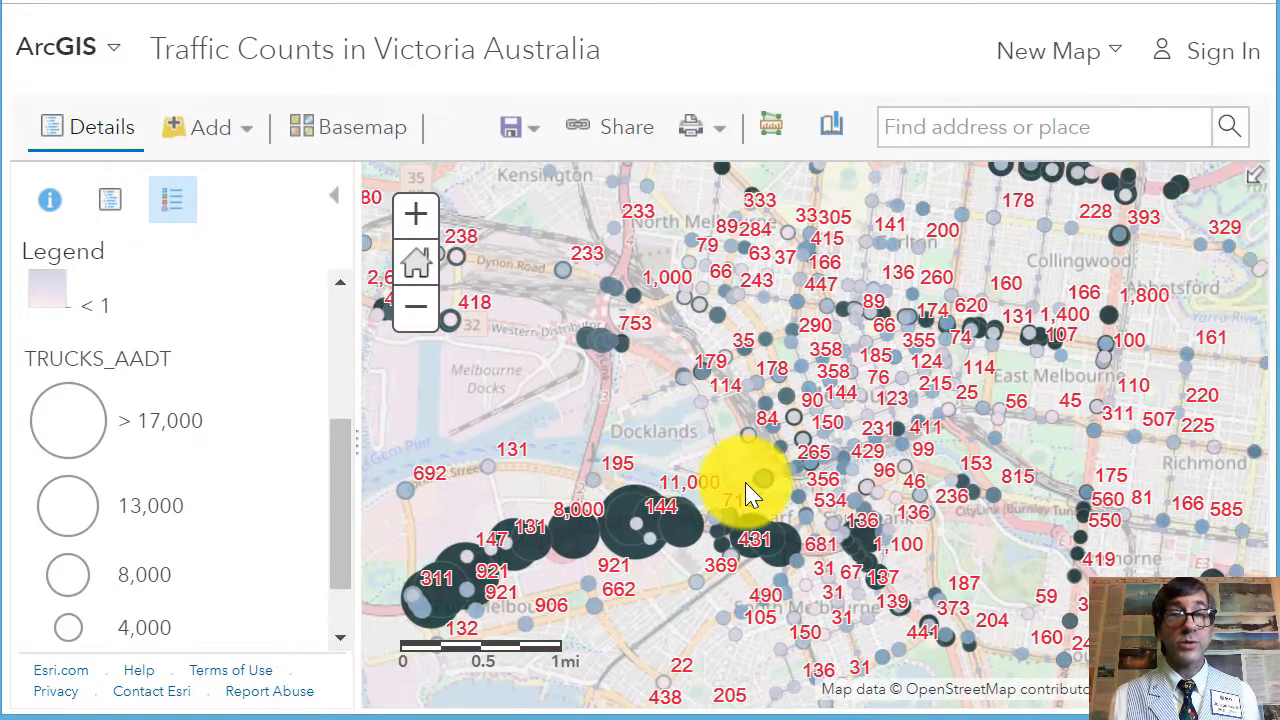
scroll(745, 483, down, 1)
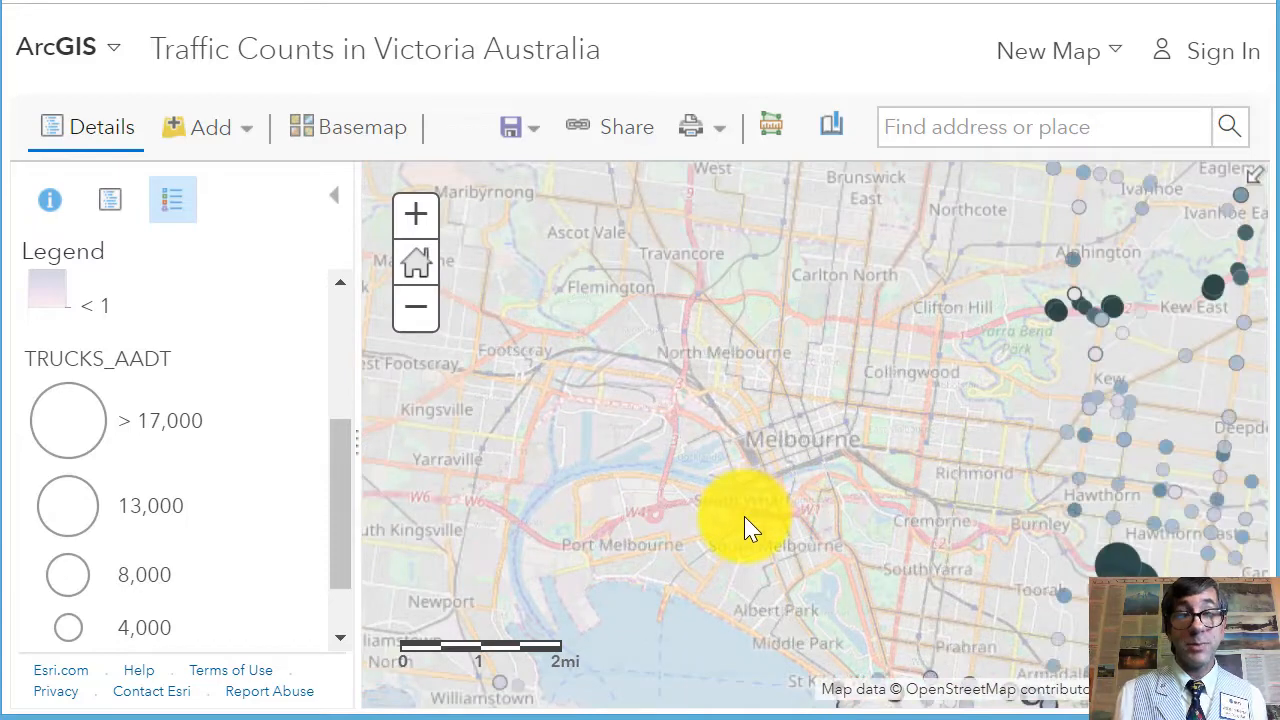
- Open the traffic volume layer's attribute table and look through its first columns
click(104, 205)
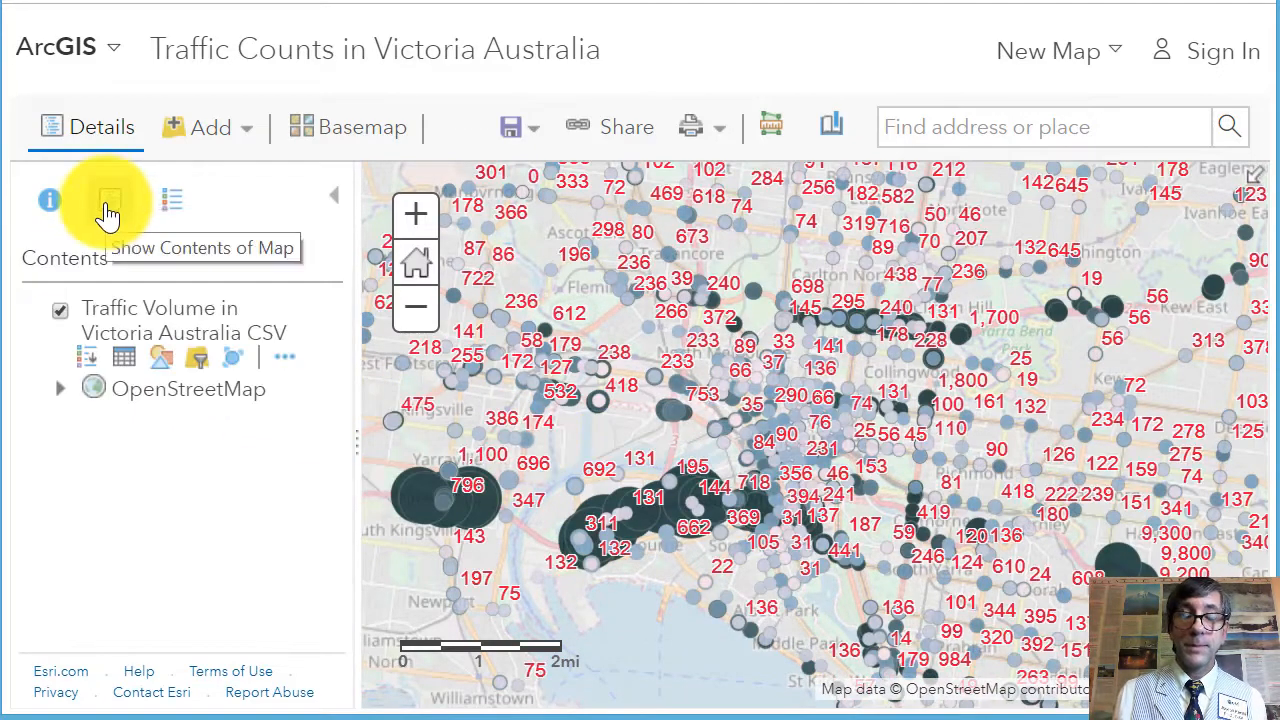
click(122, 360)
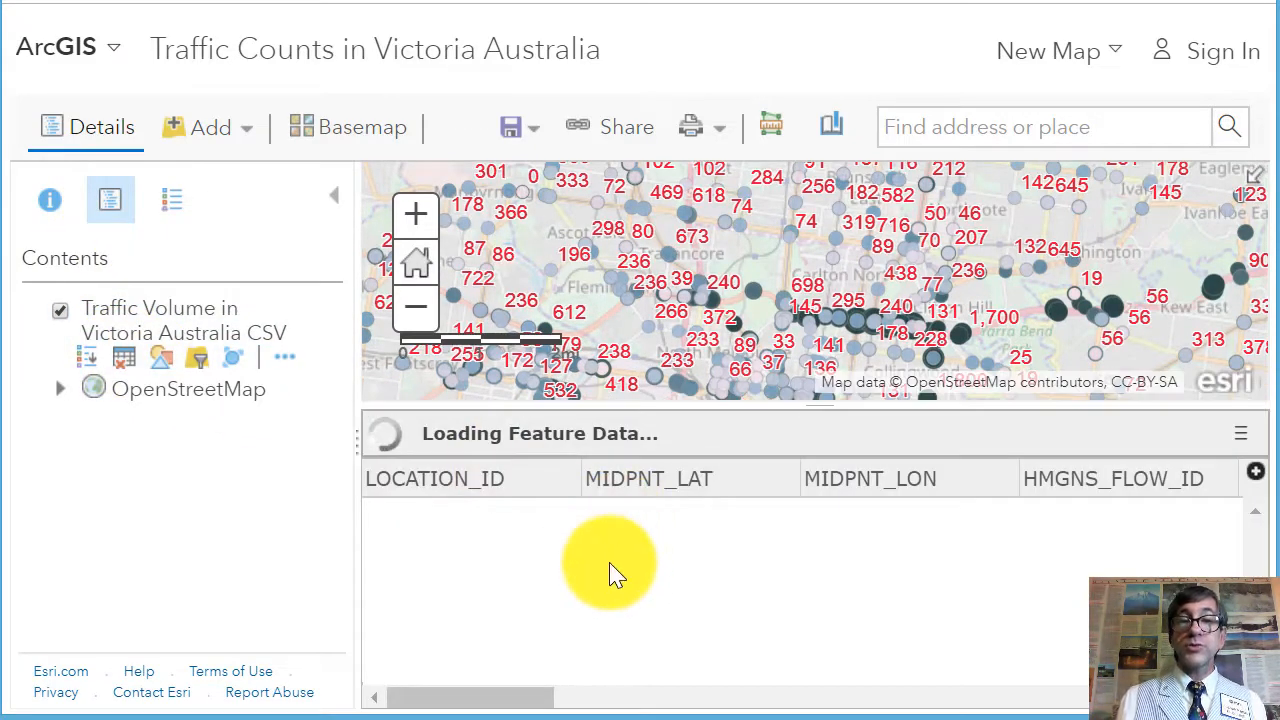
drag(491, 686, 800, 712)
click(500, 537)
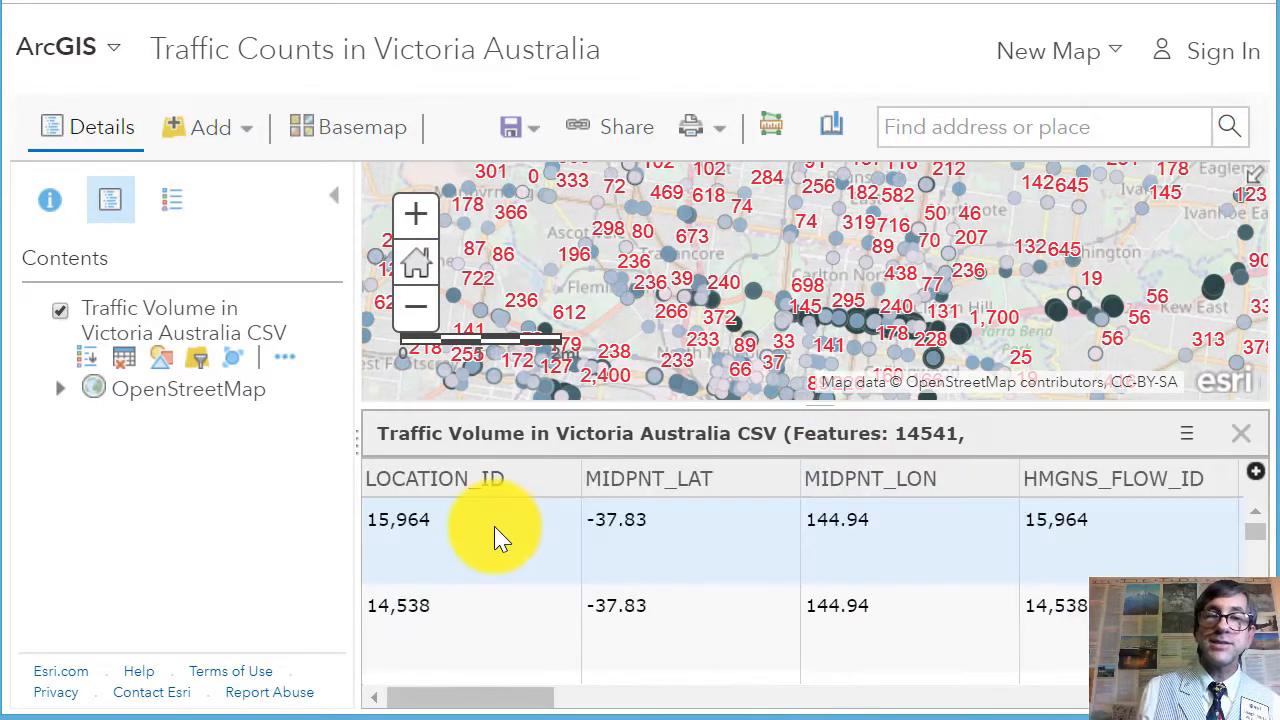
drag(514, 700, 566, 696)
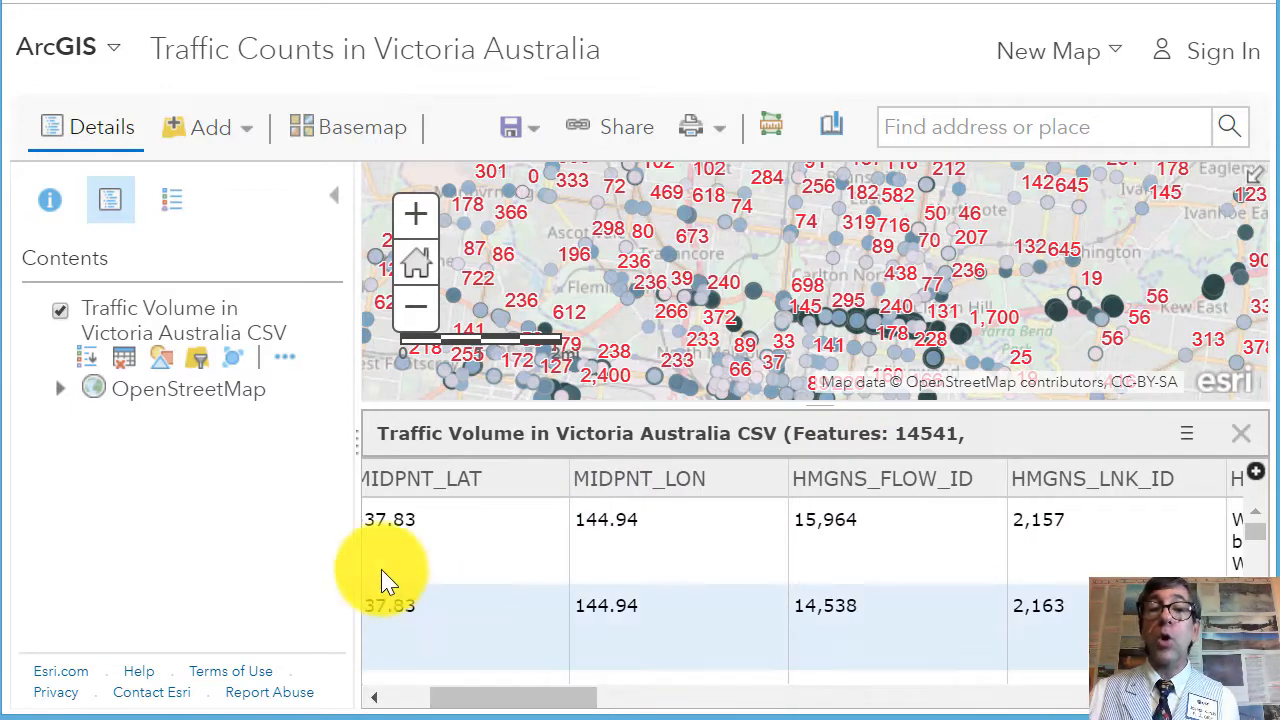
- Select the table's first record, enlarge the map area above the table and center the map on the selection
click(391, 546)
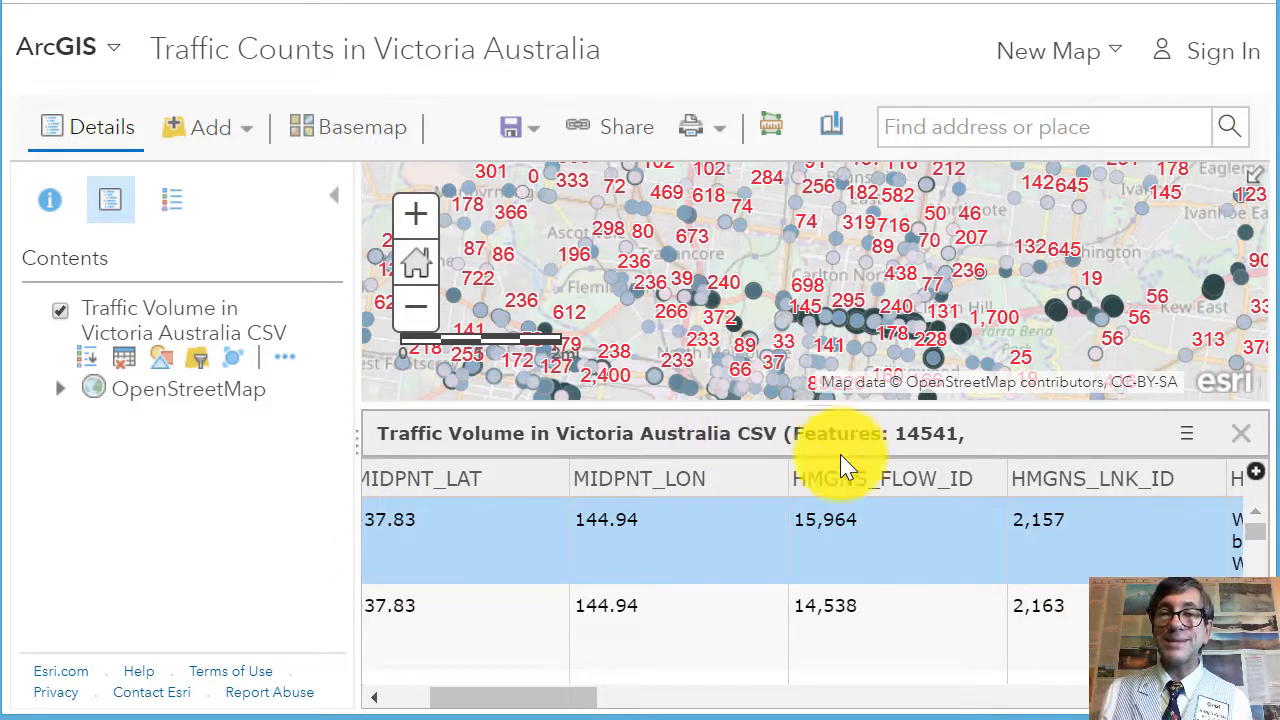
drag(843, 465, 848, 506)
drag(775, 353, 860, 250)
click(1187, 521)
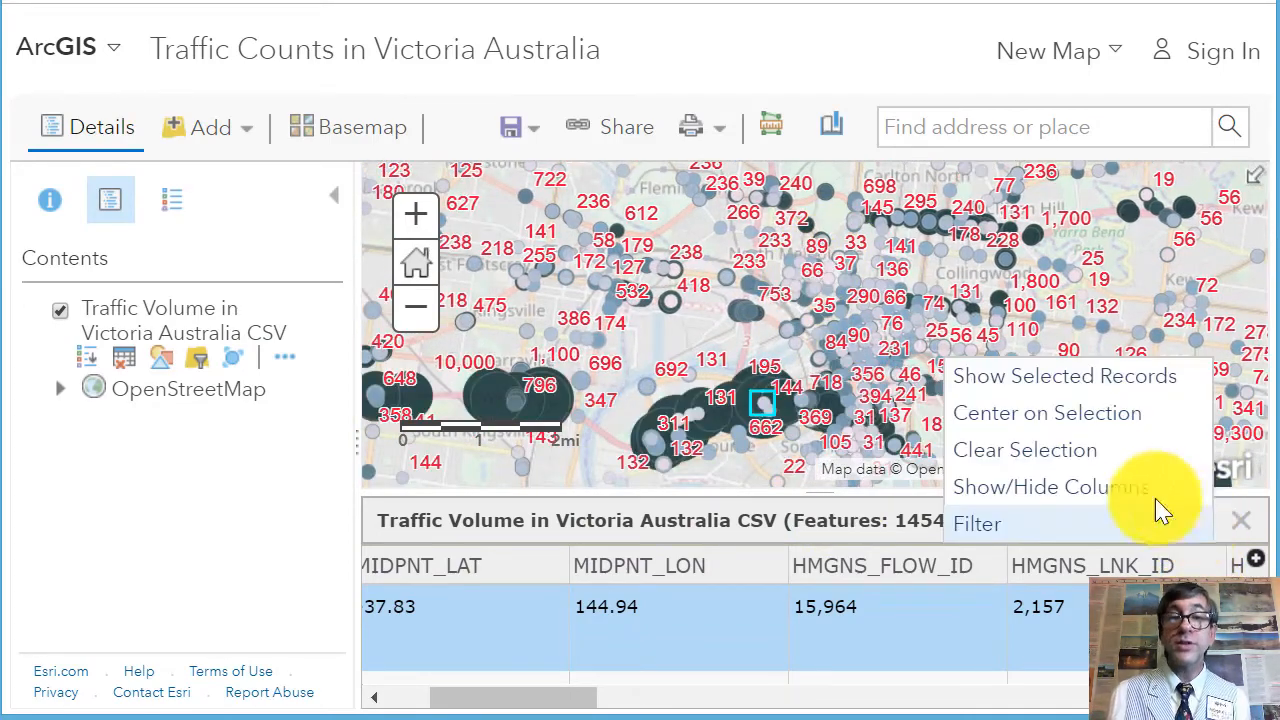
click(1060, 430)
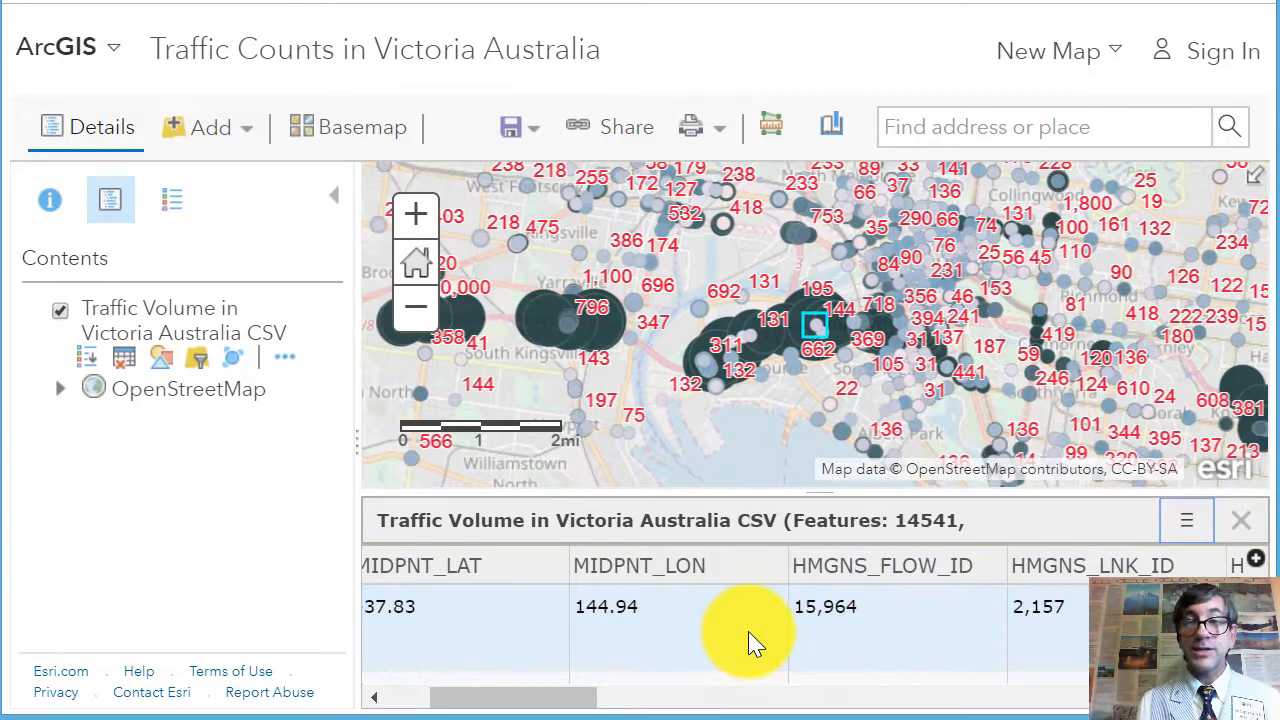
- Select the record with HMGNS_FLOW_ID 7,961, center the map on it and inspect the surrounding Port Melbourne roads
scroll(755, 640, down, 1)
scroll(740, 622, up, 1)
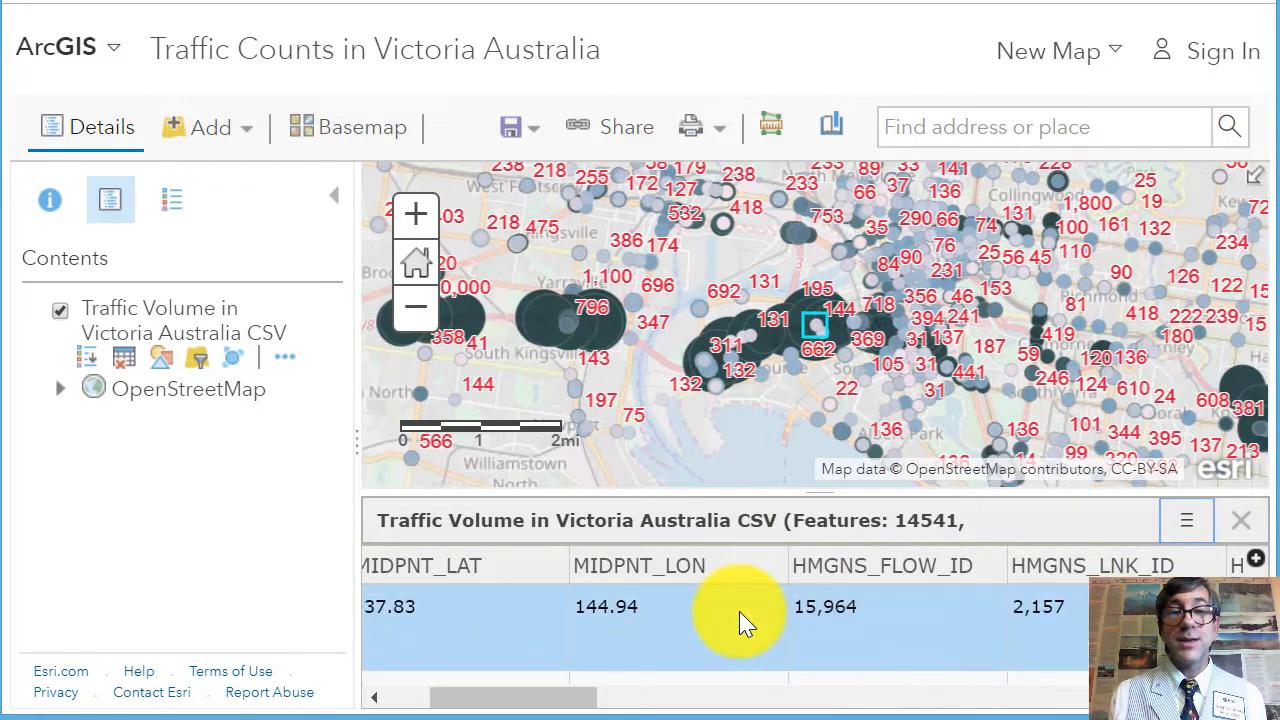
scroll(740, 622, down, 1)
click(742, 618)
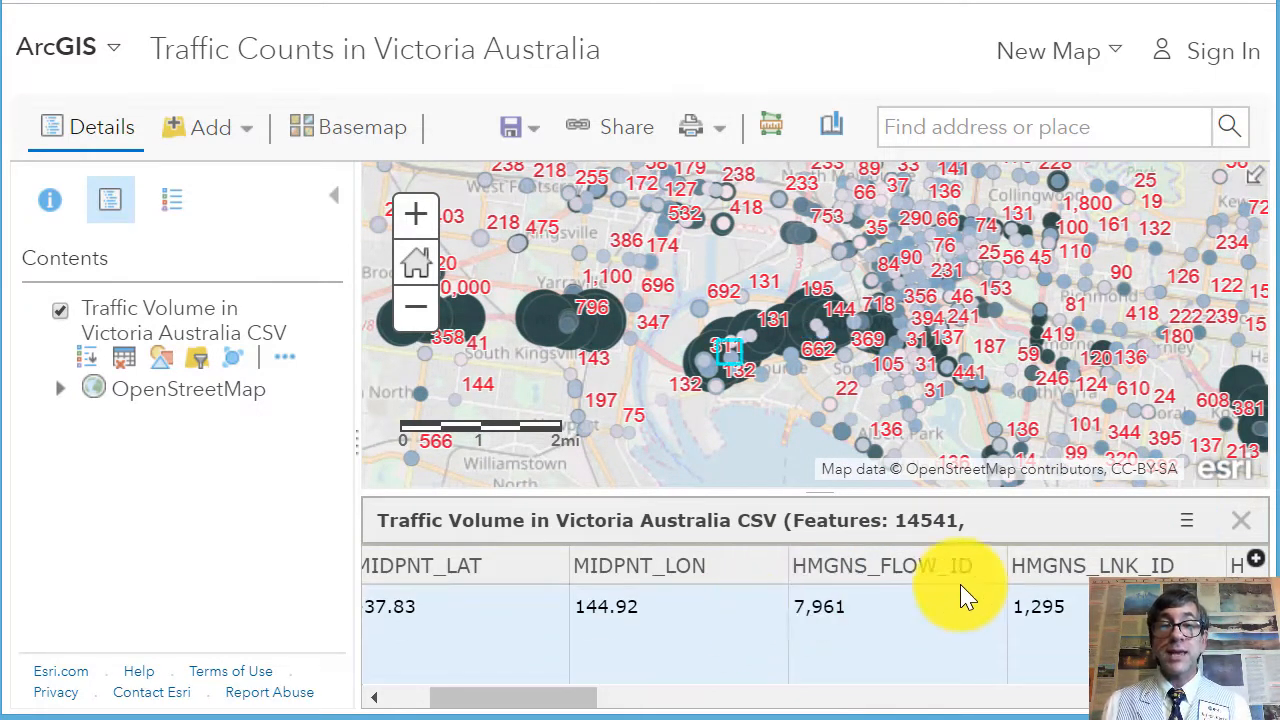
click(1187, 530)
click(1080, 414)
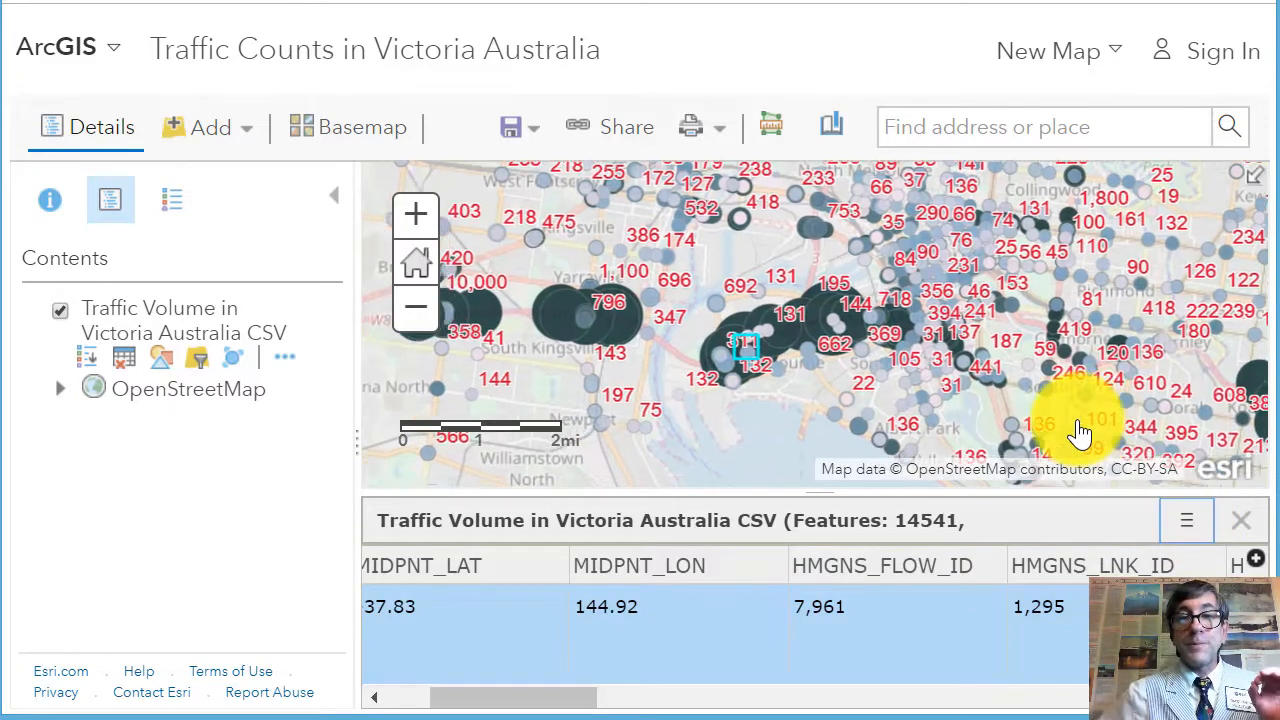
scroll(835, 362, up, 2)
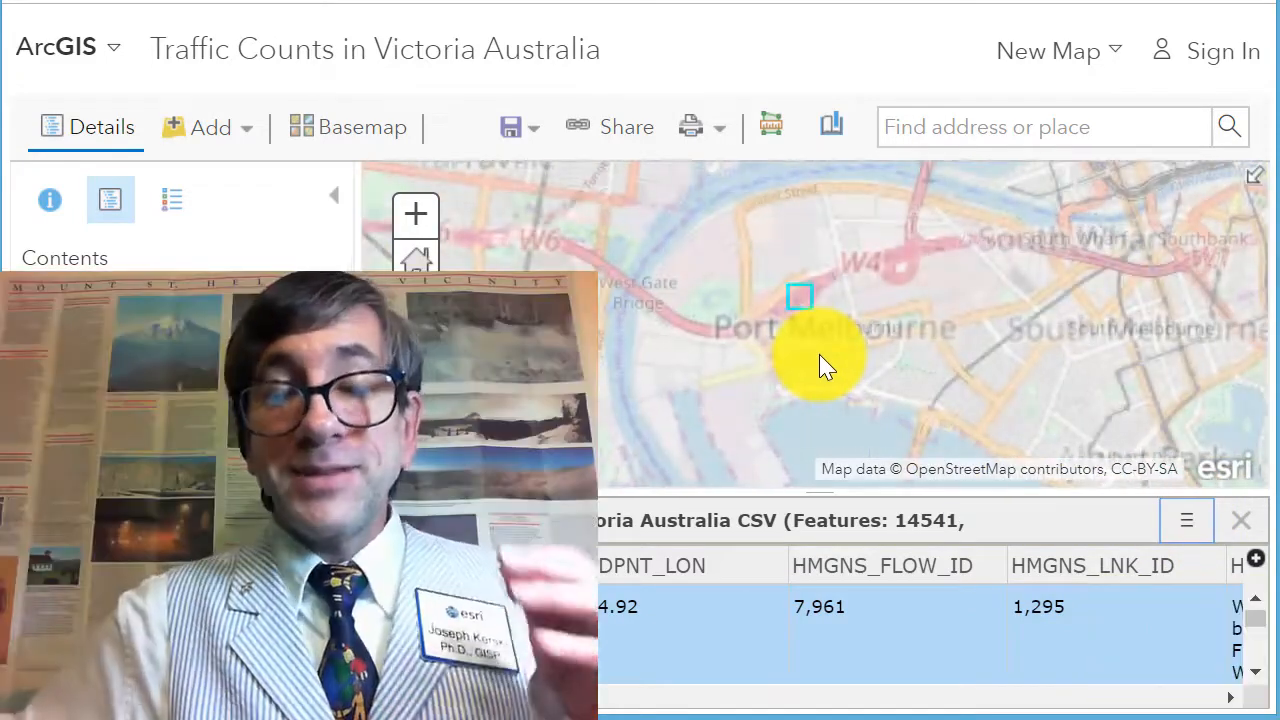
drag(871, 349, 680, 400)
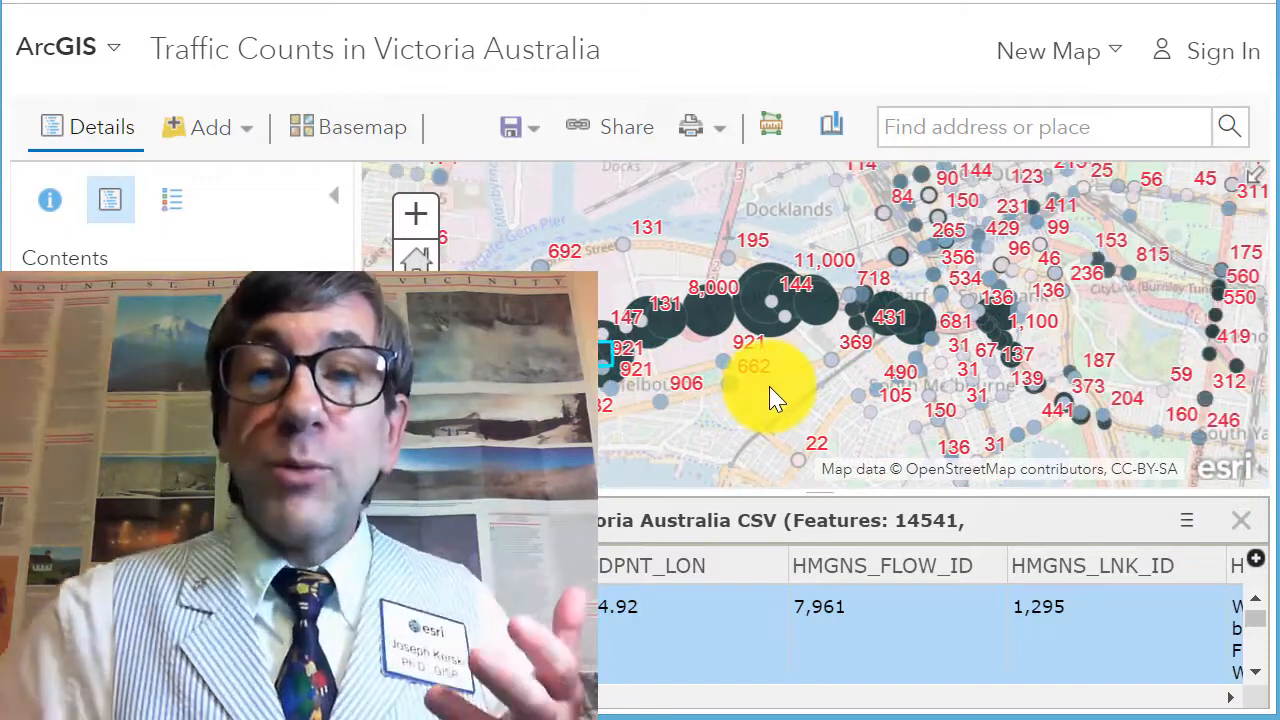
- Locate the record with HMGNS_FLOW_ID 372 by centering the map on it
click(1256, 672)
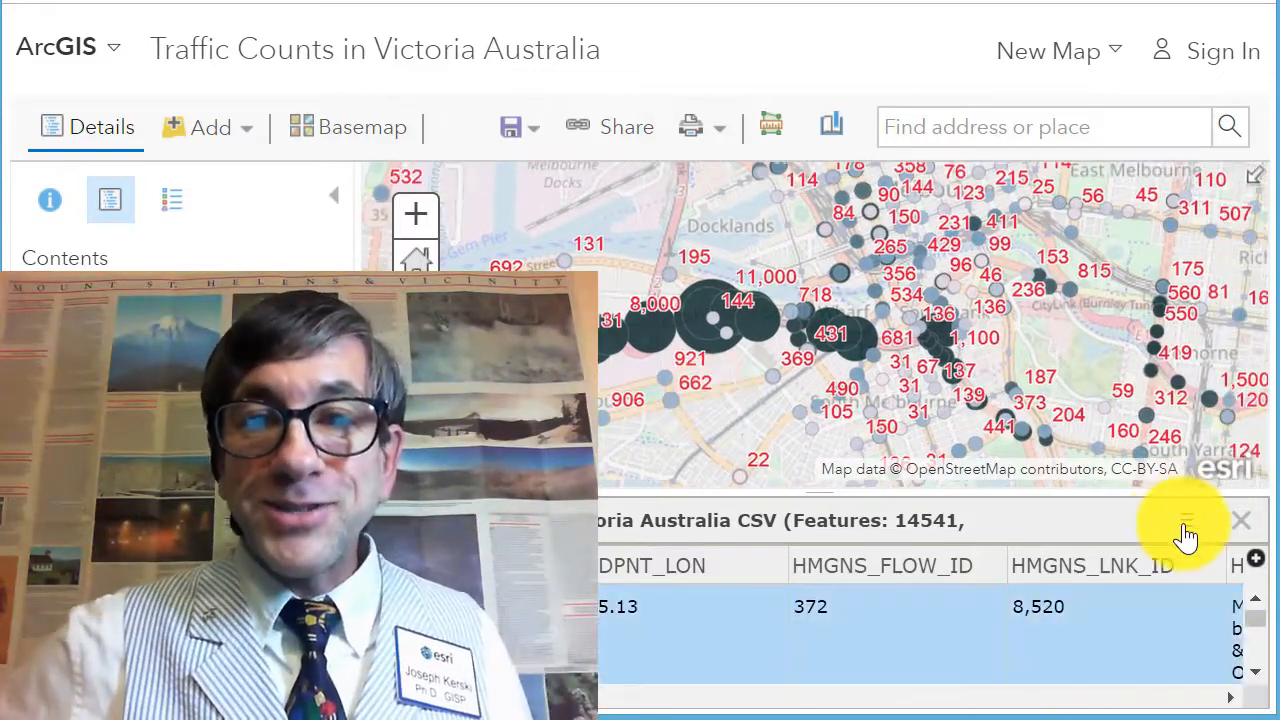
click(1186, 524)
click(1080, 416)
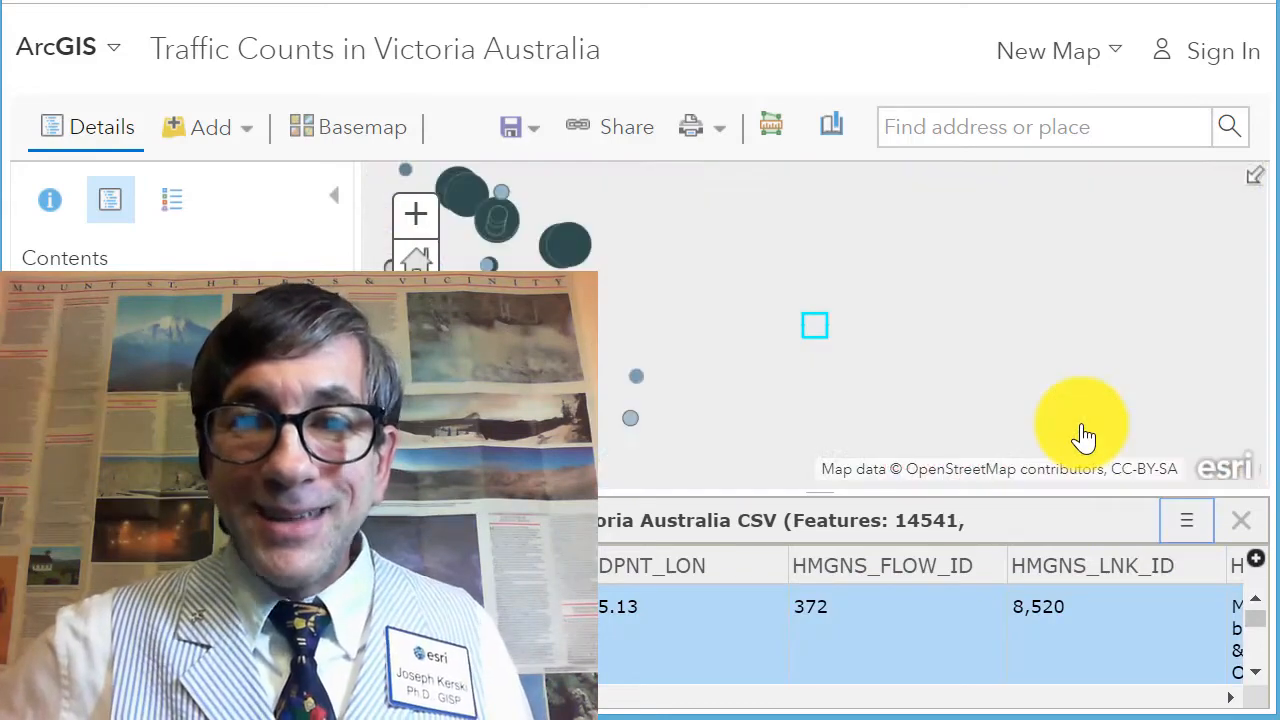
scroll(783, 345, down, 3)
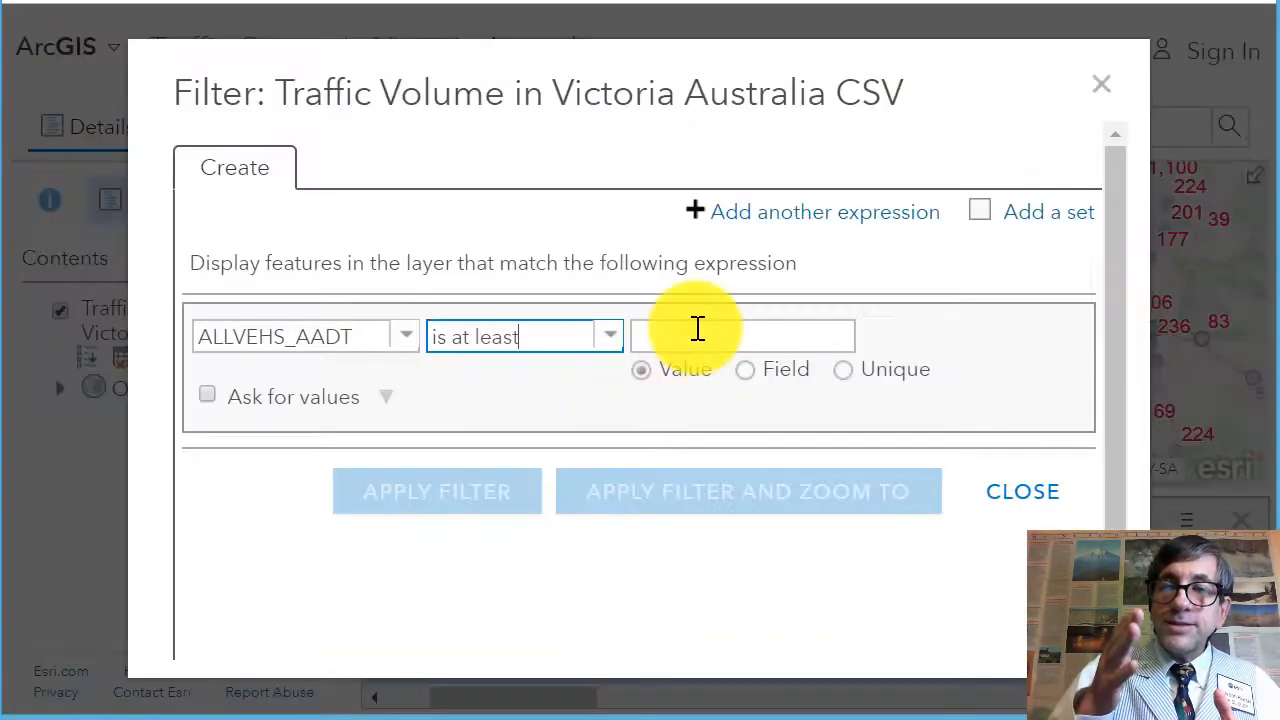
- Filter the layer to features whose ALLVEHS_AADT is at least 50000, zoom to them and close the attribute table
click(700, 330)
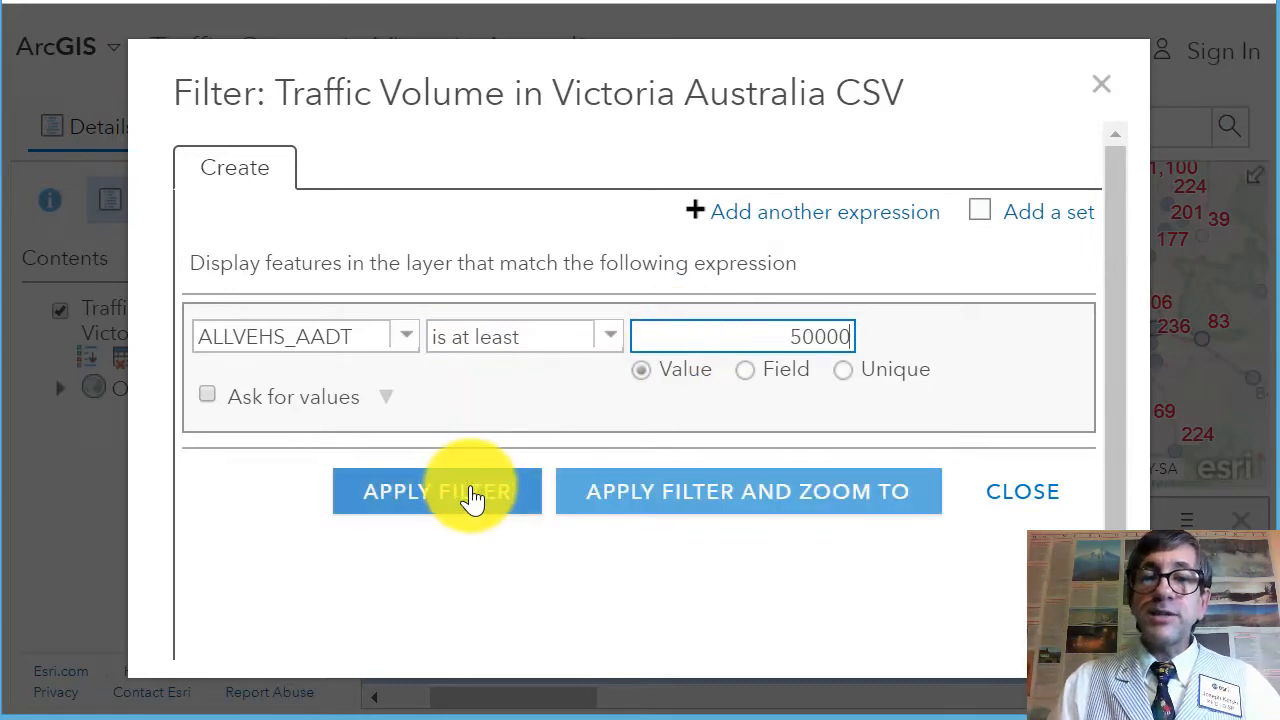
click(668, 493)
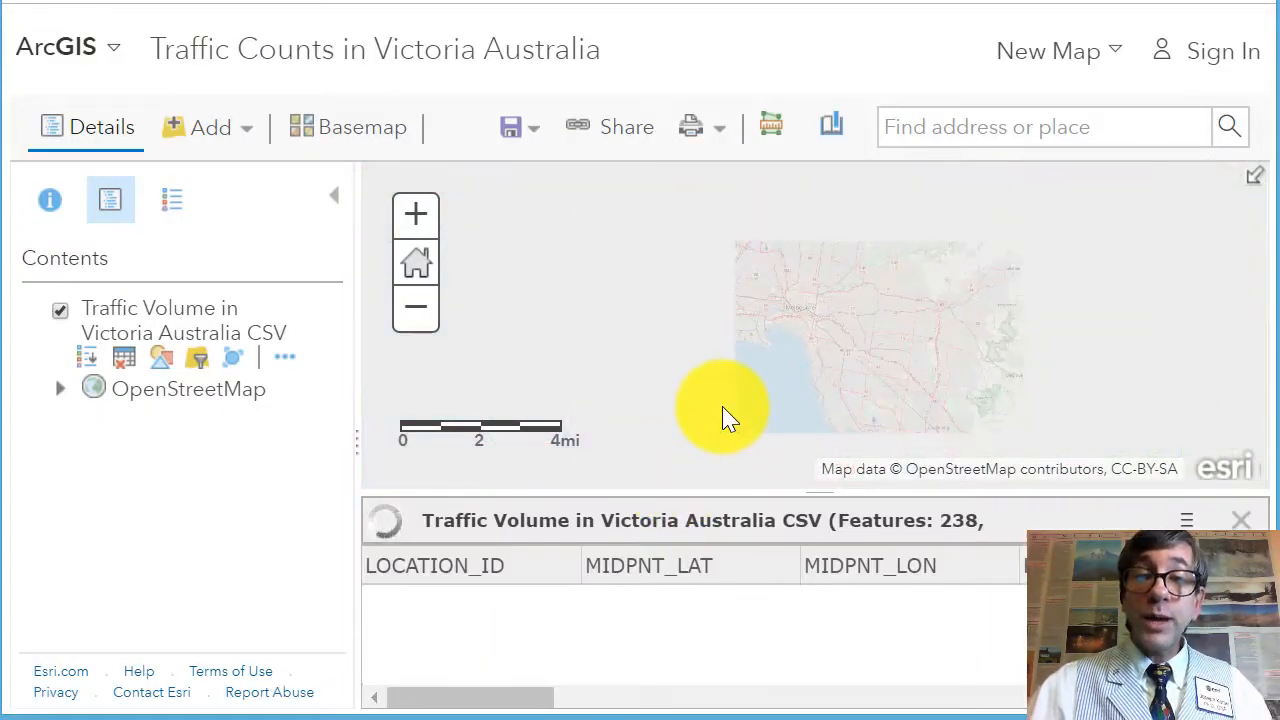
click(1236, 523)
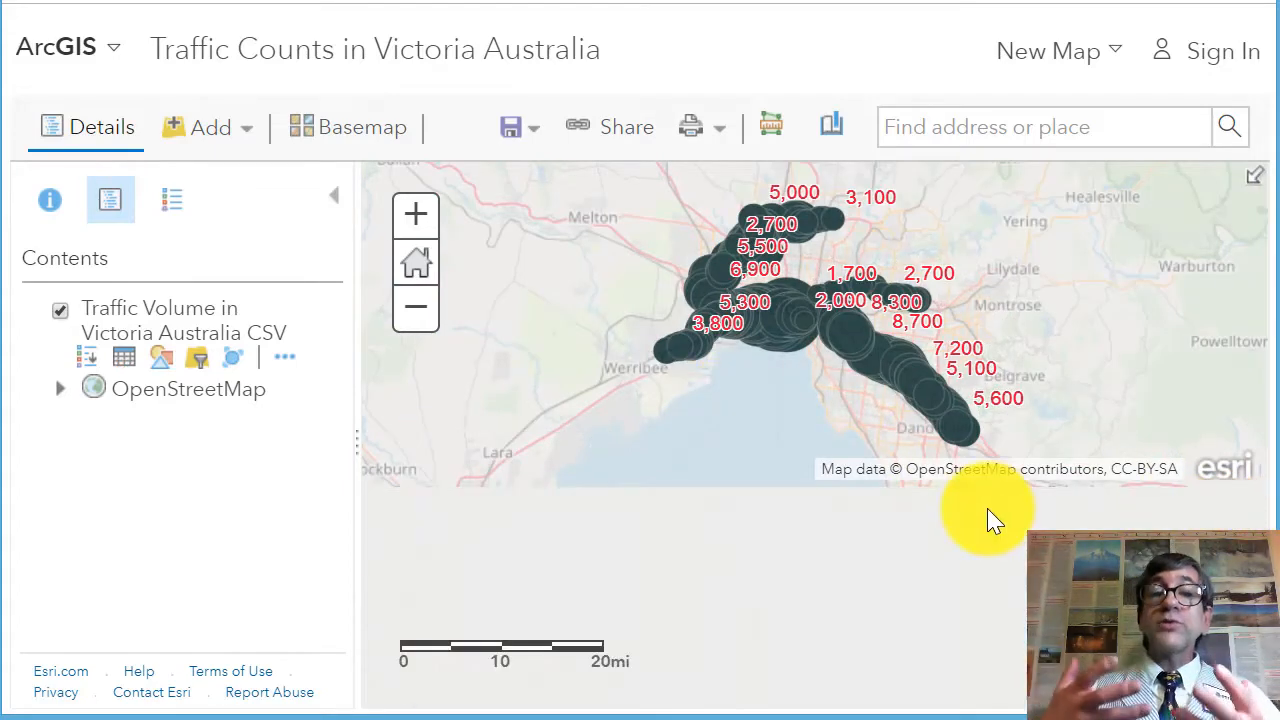
- Examine the filtered high-volume roads across Melbourne, from the western corridors to Dandenong in the southeast
mouse_move(914, 509)
mouse_down()
mouse_move(634, 506)
mouse_move(840, 567)
mouse_up()
scroll(640, 505, down, 1)
scroll(823, 480, up, 2)
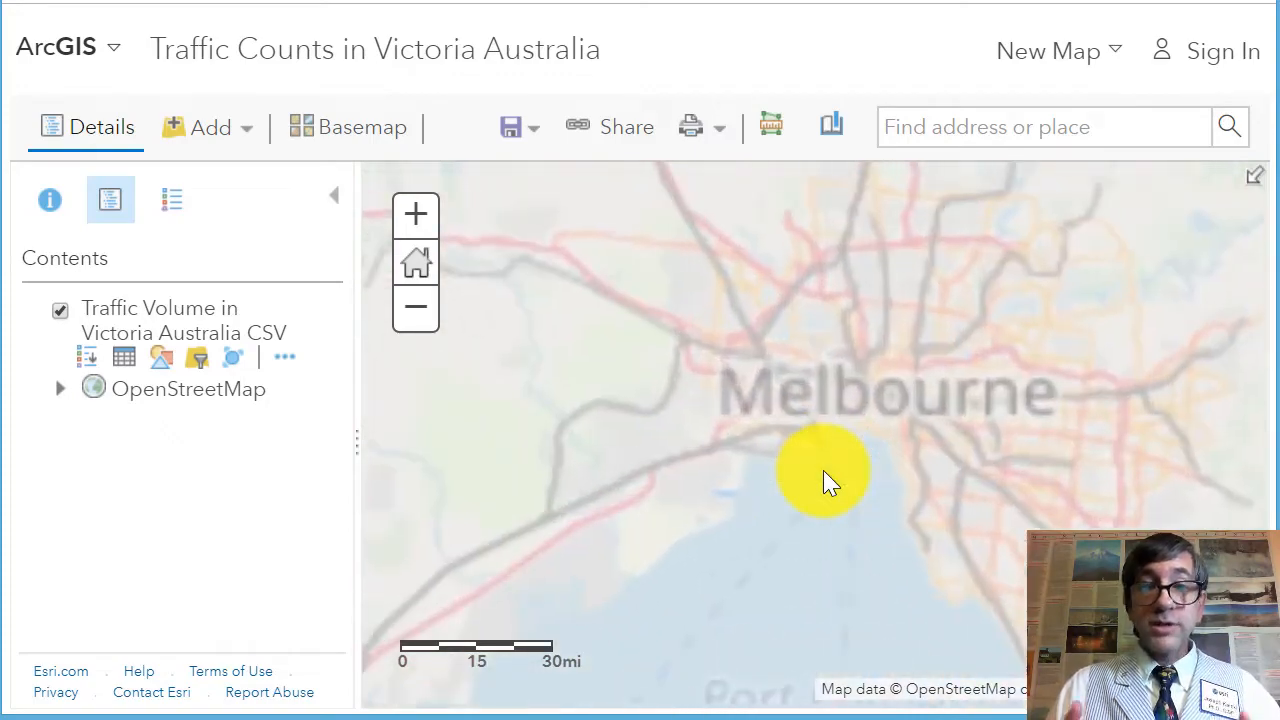
drag(834, 471, 830, 633)
scroll(706, 506, up, 1)
drag(622, 292, 766, 448)
drag(640, 308, 708, 200)
drag(748, 400, 846, 180)
drag(856, 441, 520, 413)
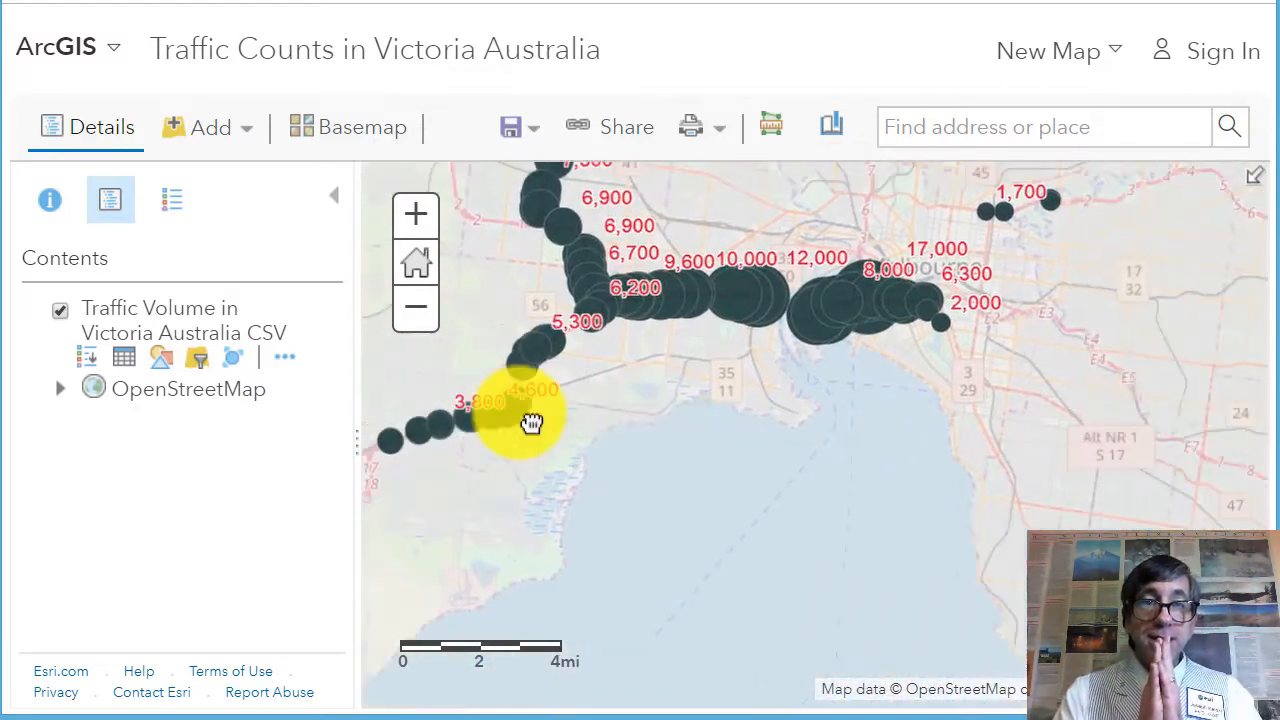
drag(886, 509, 557, 414)
drag(746, 475, 585, 295)
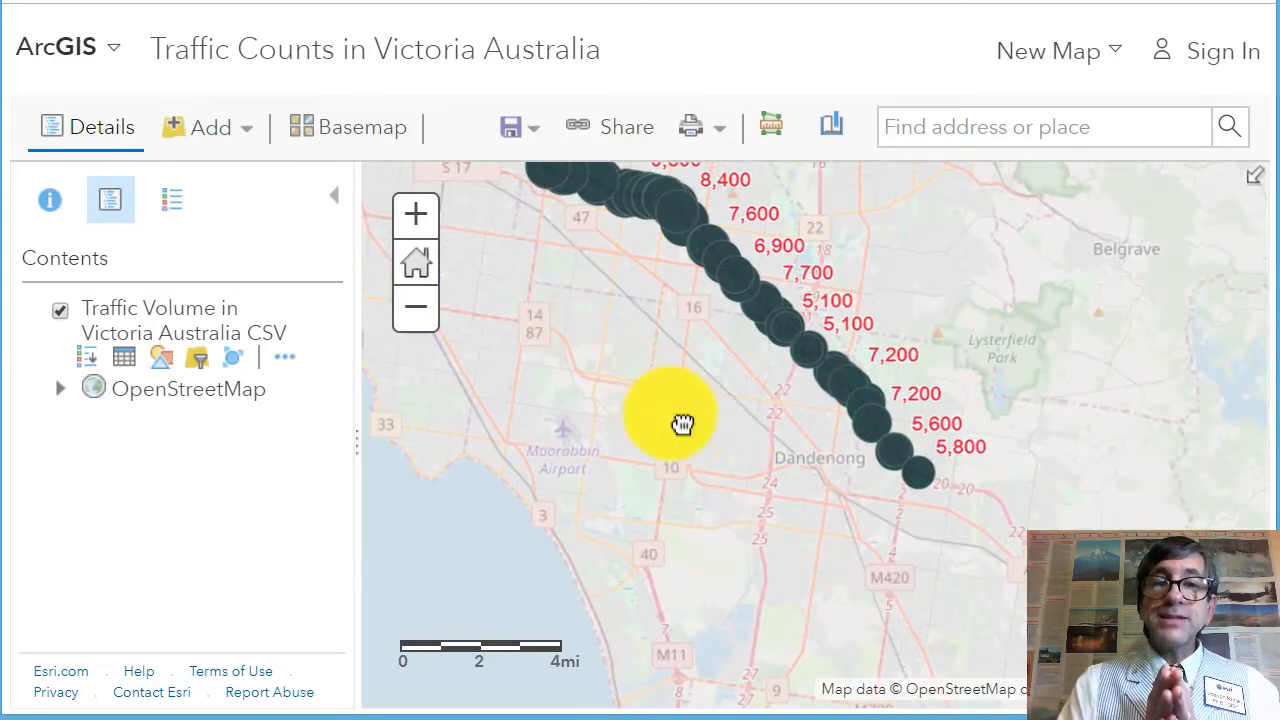
drag(682, 424, 757, 480)
scroll(757, 480, down, 1)
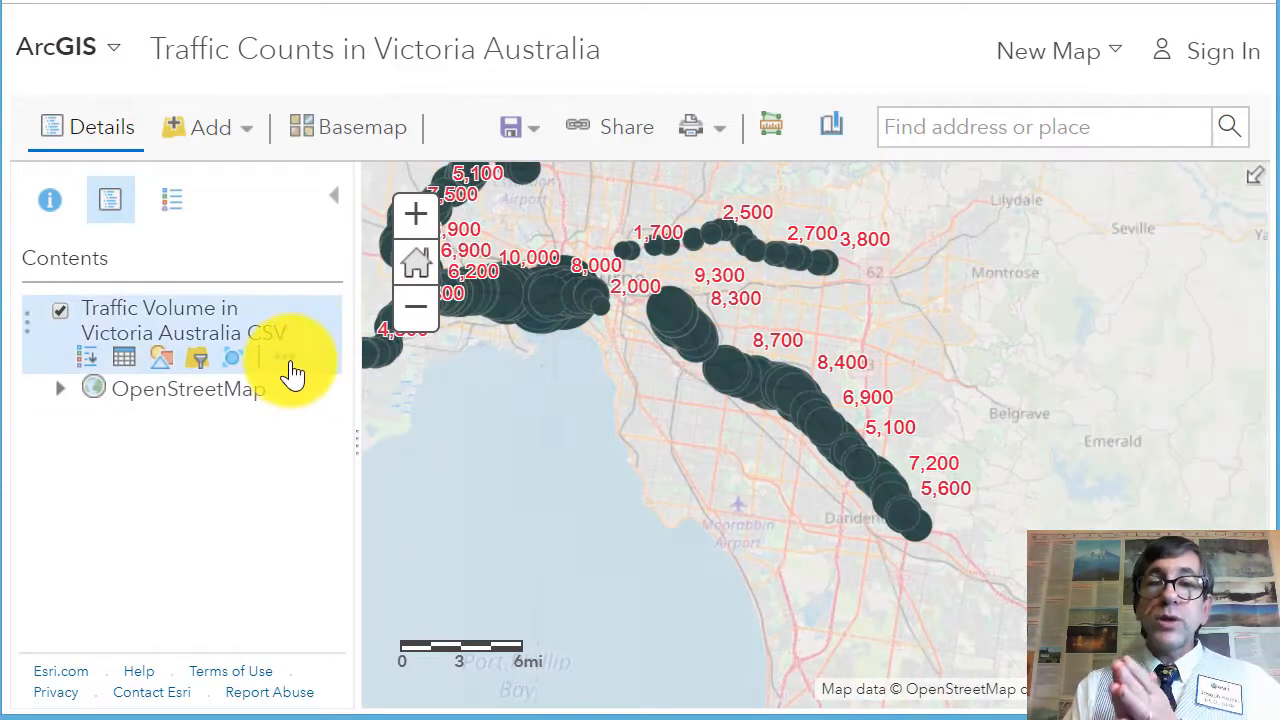
- Turn off the feature labels of the Traffic Volume in Victoria Australia CSV layer
click(285, 360)
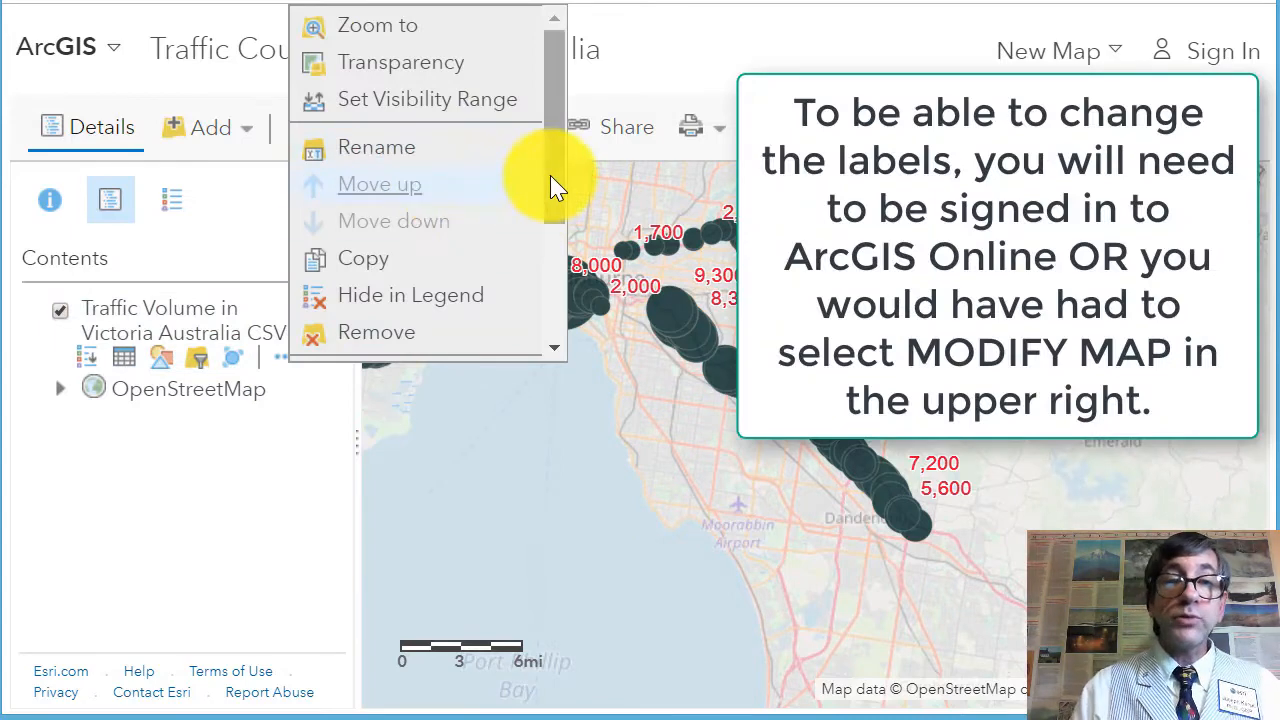
drag(555, 187, 560, 280)
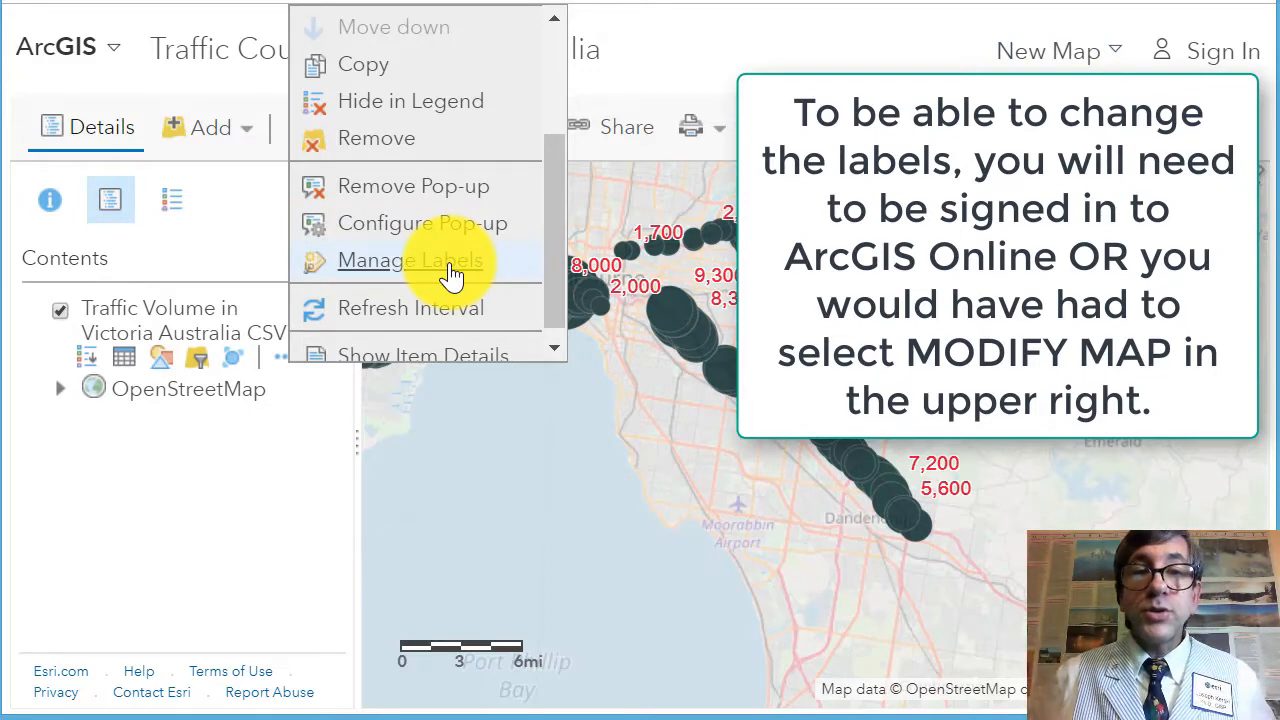
click(452, 275)
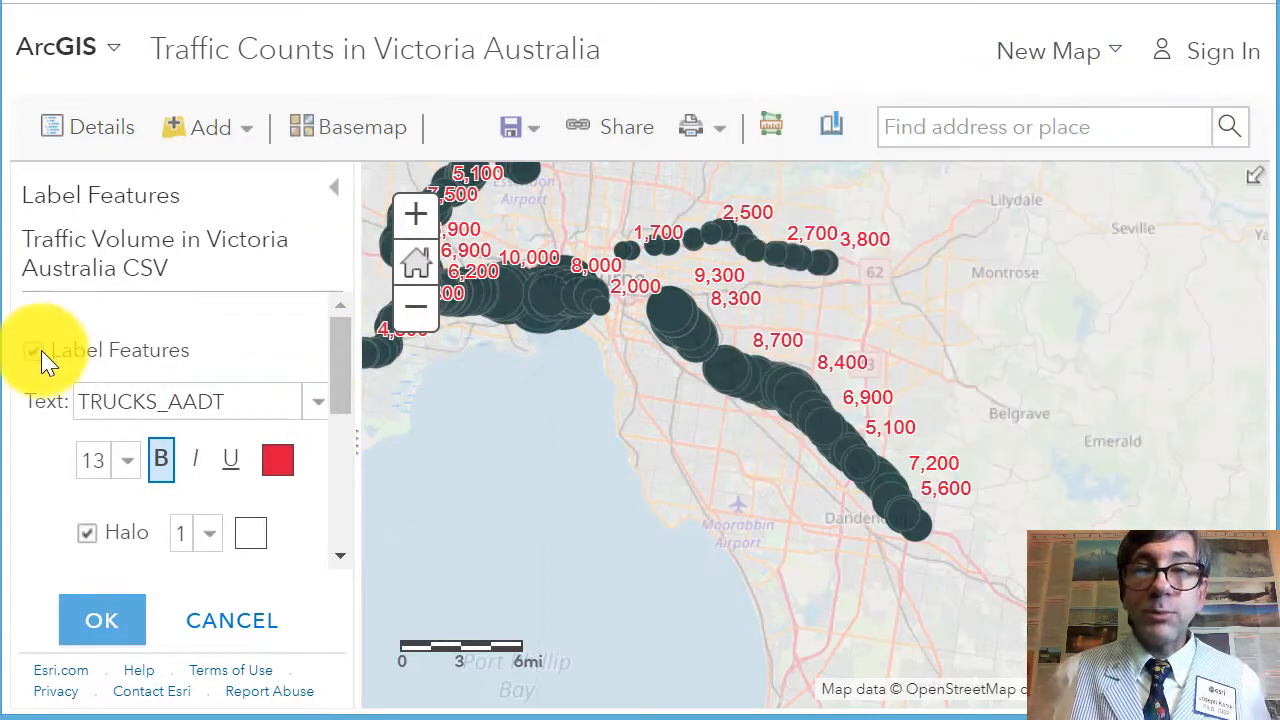
click(40, 356)
click(118, 608)
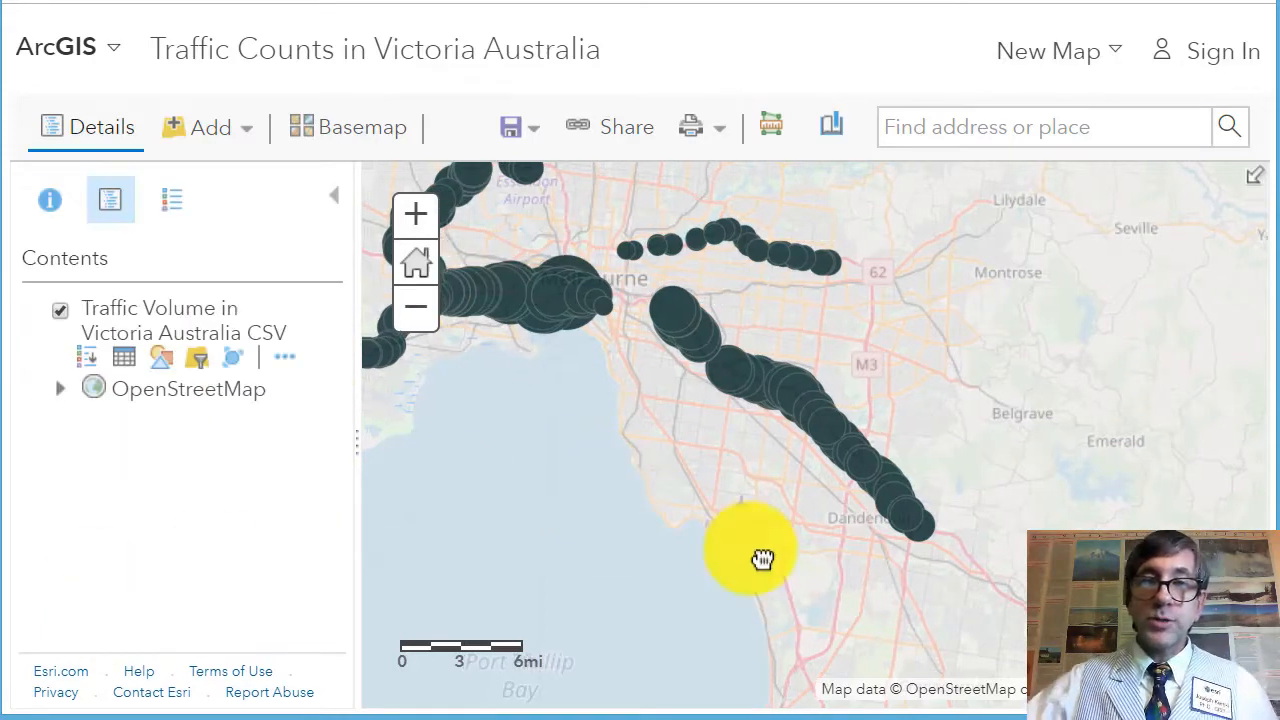
- Switch the basemap to Topographic and view the filtered roads around Port Phillip Bay on it
scroll(763, 559, down, 2)
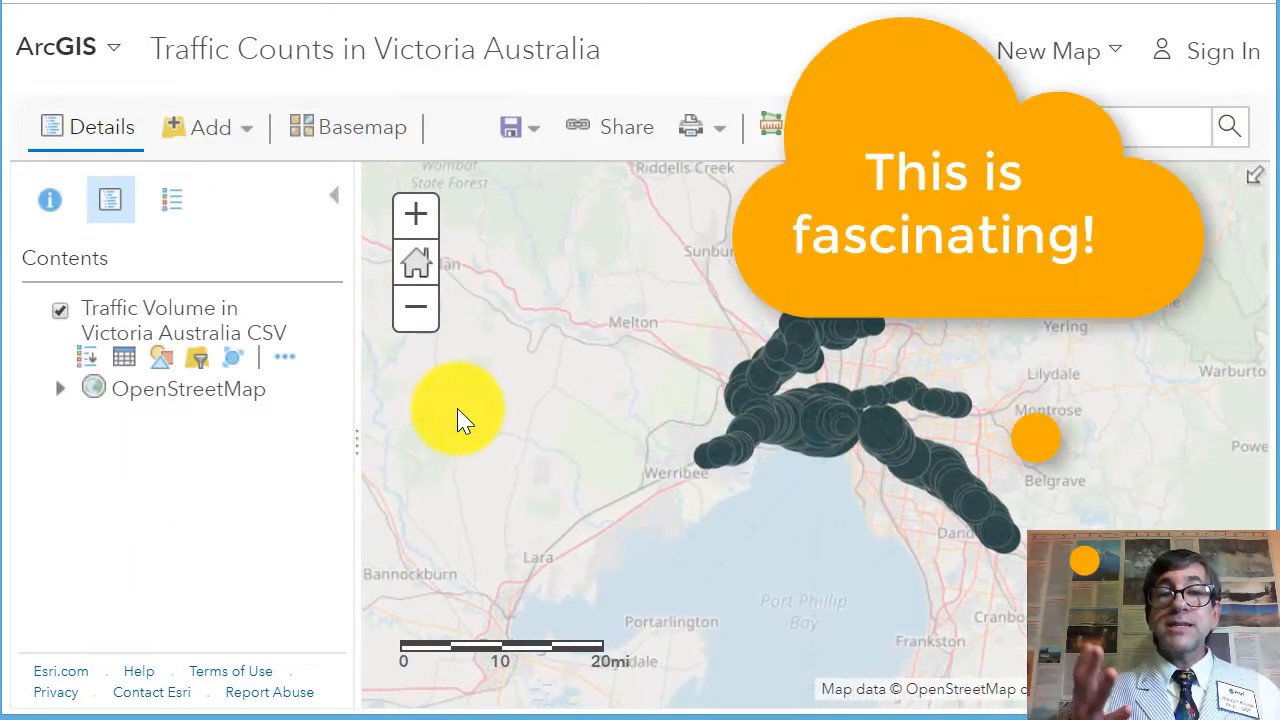
click(323, 143)
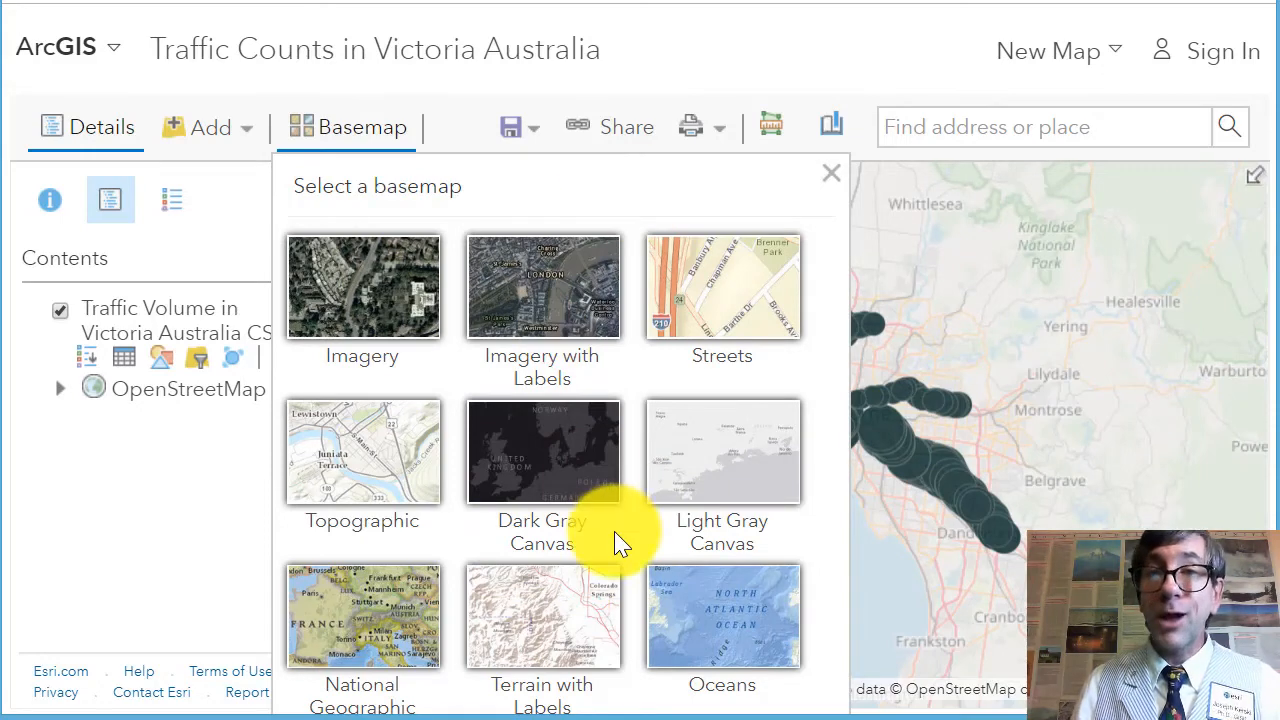
click(368, 488)
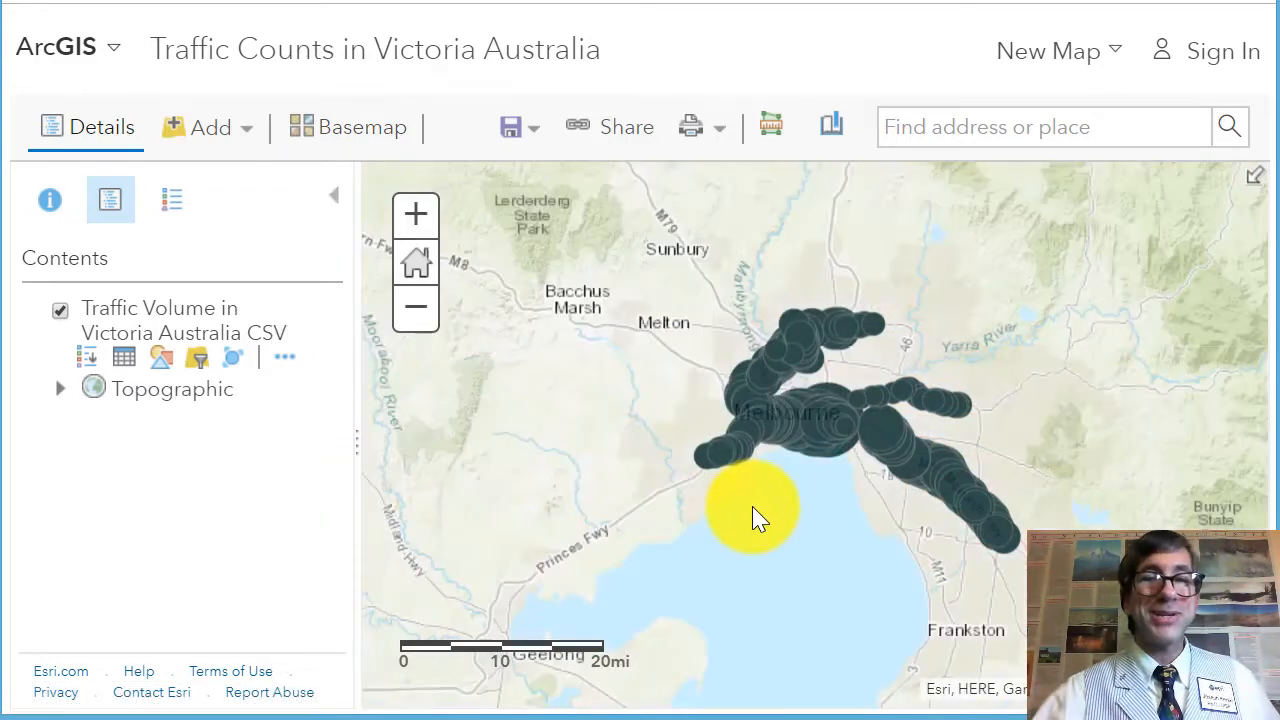
drag(777, 477, 857, 386)
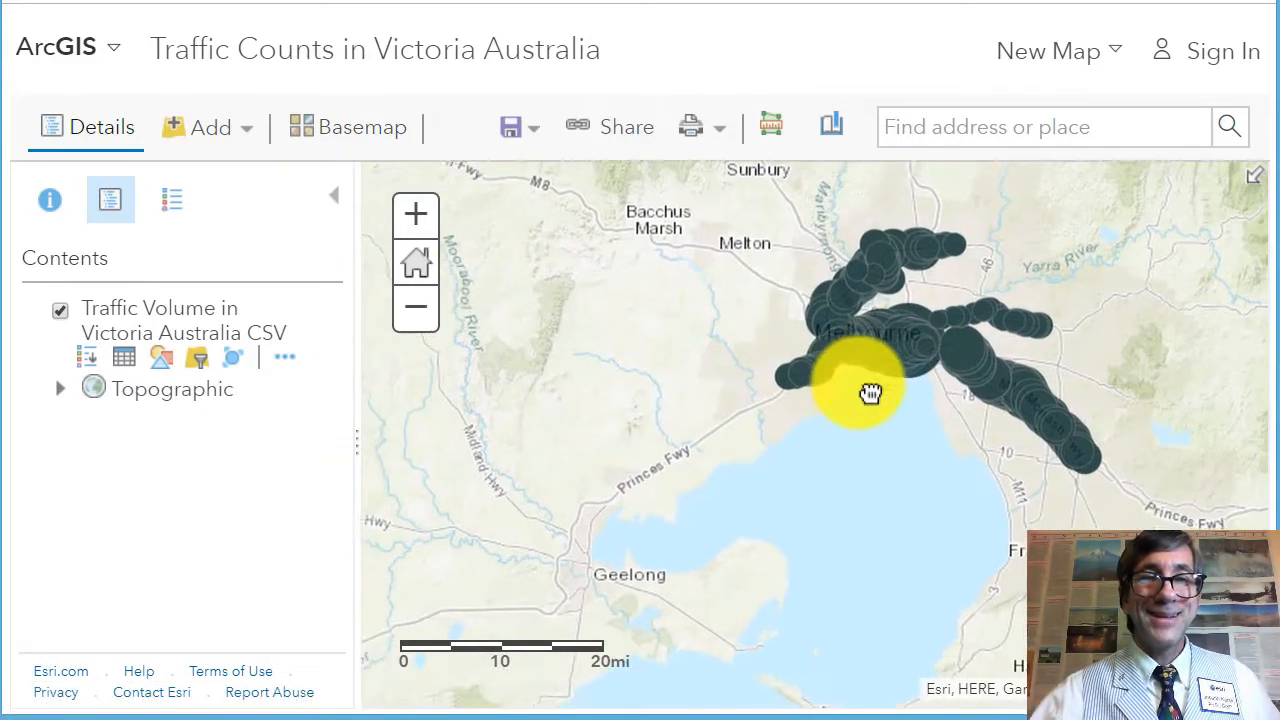
- Reduce the browser page zoom to 80% and set the basemap to OpenStreetMap
click(356, 145)
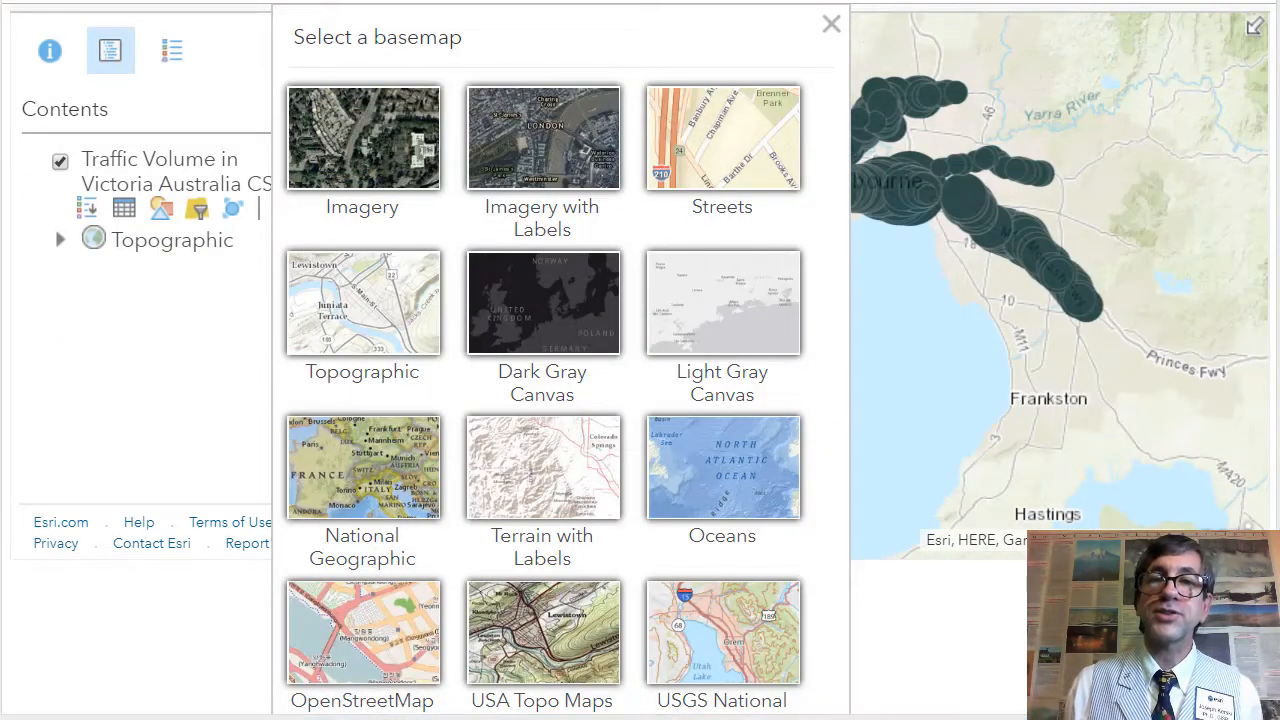
key(alt+f)
click(1048, 220)
click(1043, 217)
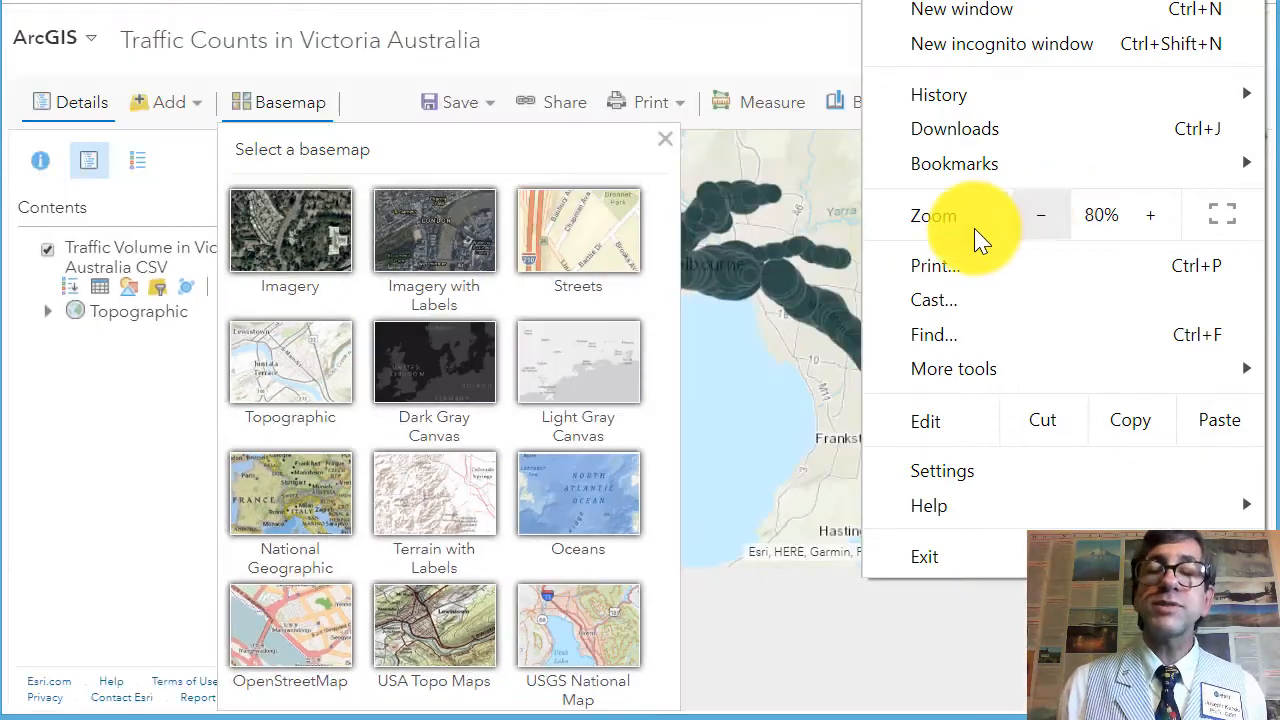
click(280, 618)
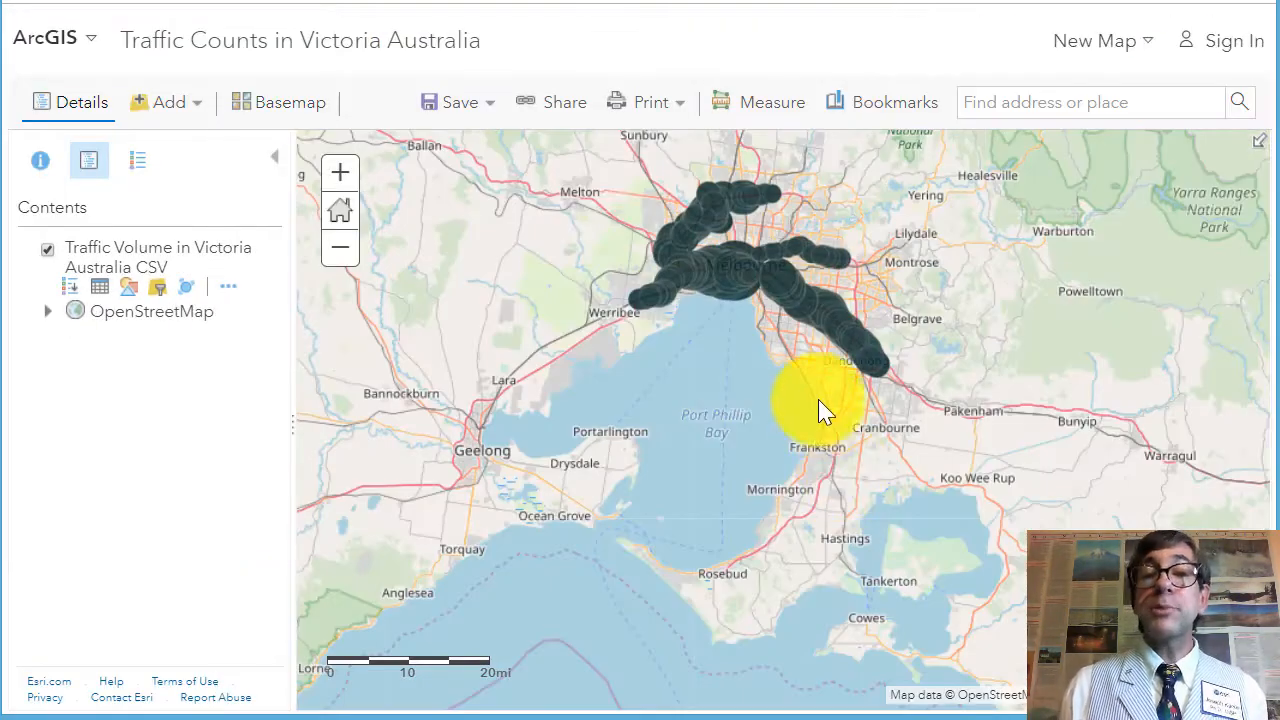
- Inspect the filtered high-volume roads around central Melbourne and its western suburbs up close
shift+drag(806, 337, 620, 165)
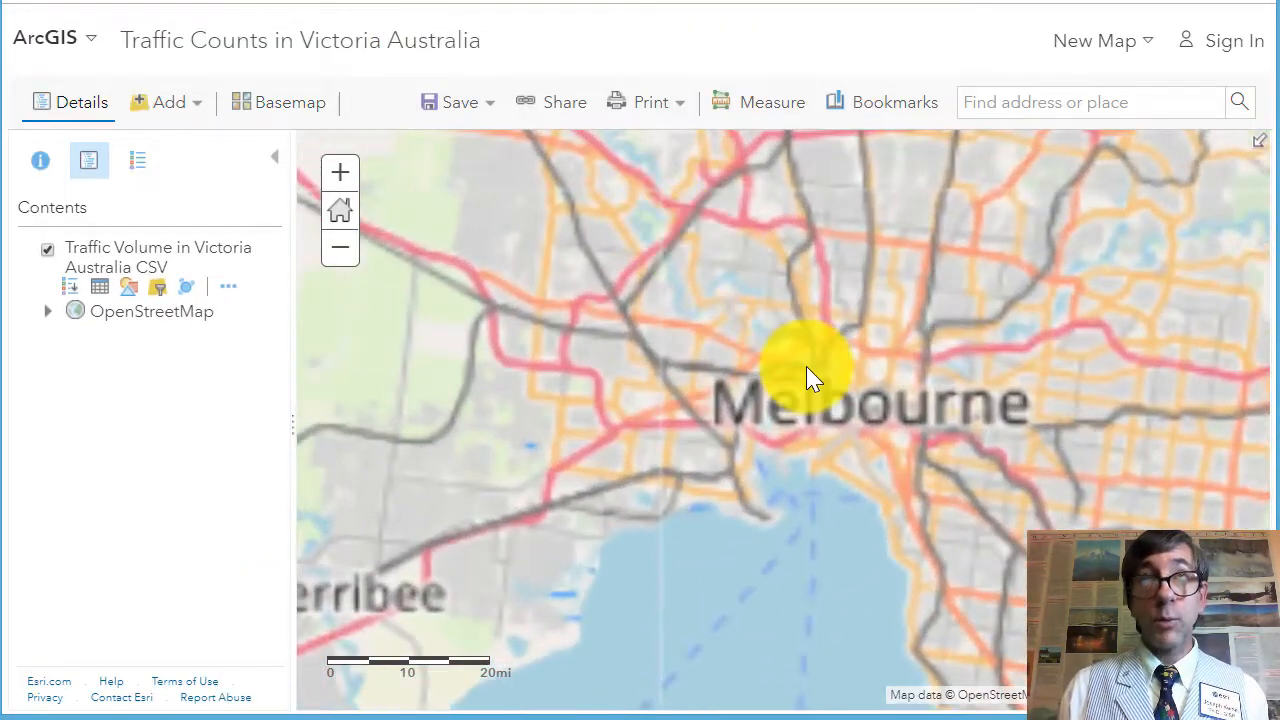
mouse_move(1008, 242)
shift+mouse_down()
mouse_move(634, 506)
mouse_move(633, 526)
shift+mouse_up()
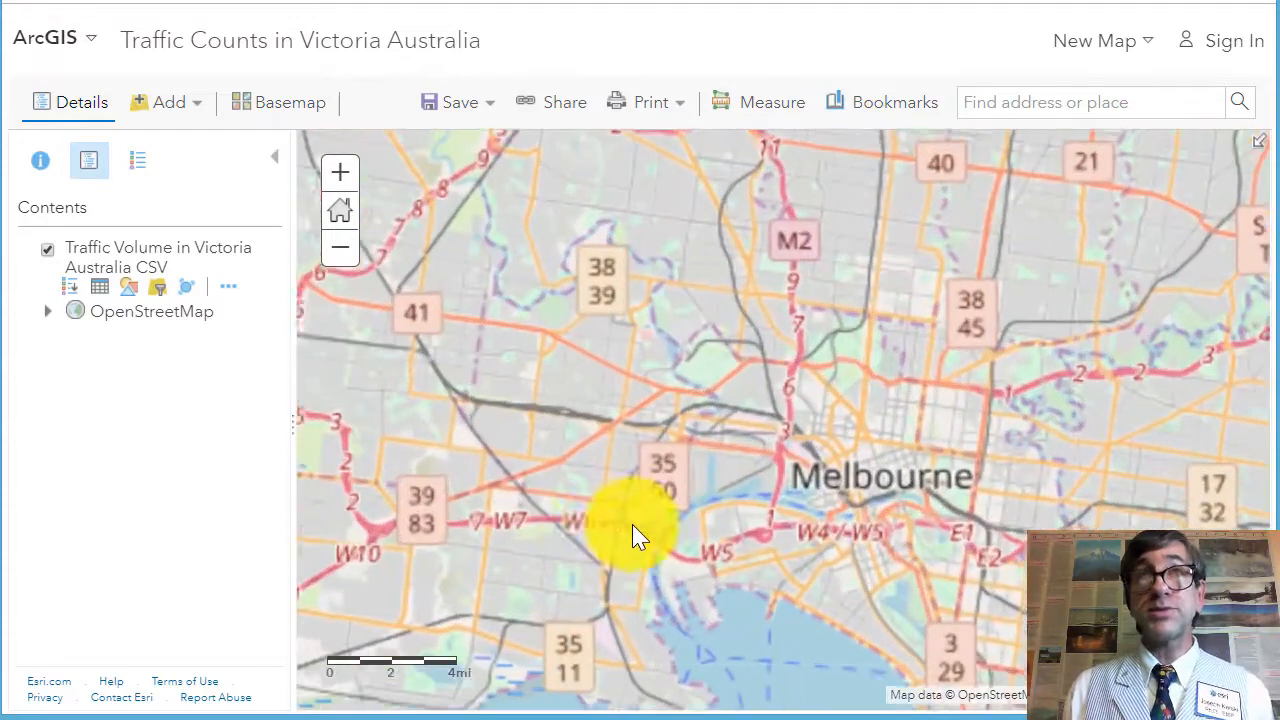
drag(637, 375, 687, 244)
drag(804, 287, 1004, 241)
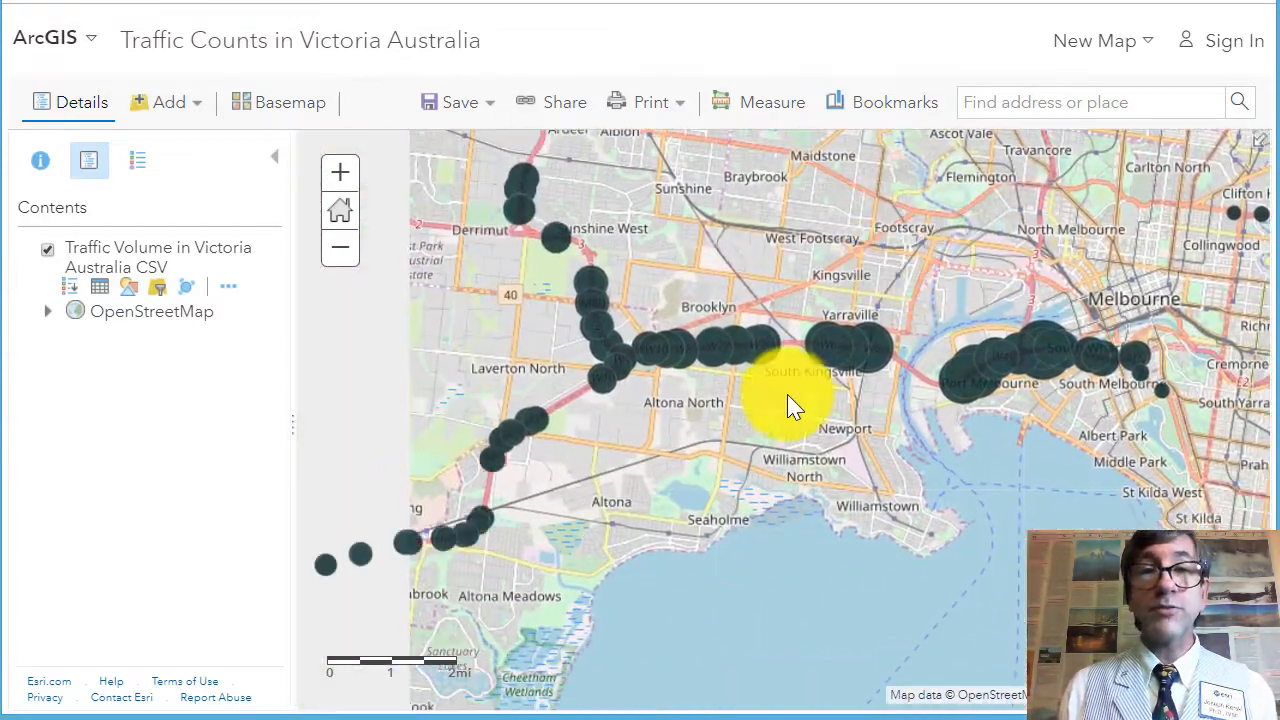
drag(1134, 511, 829, 523)
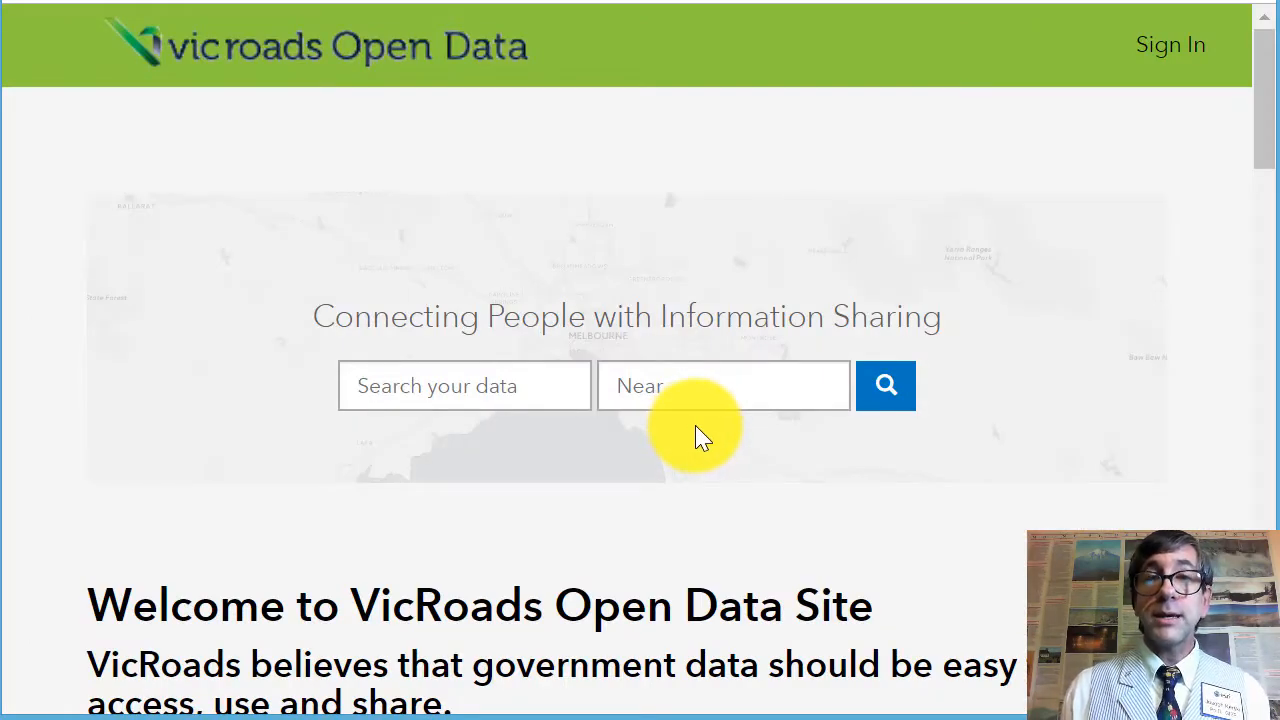
- Switch to the VicRoads Open Data site and examine its home page, data categories and recently added datasets
scroll(700, 437, down, 10)
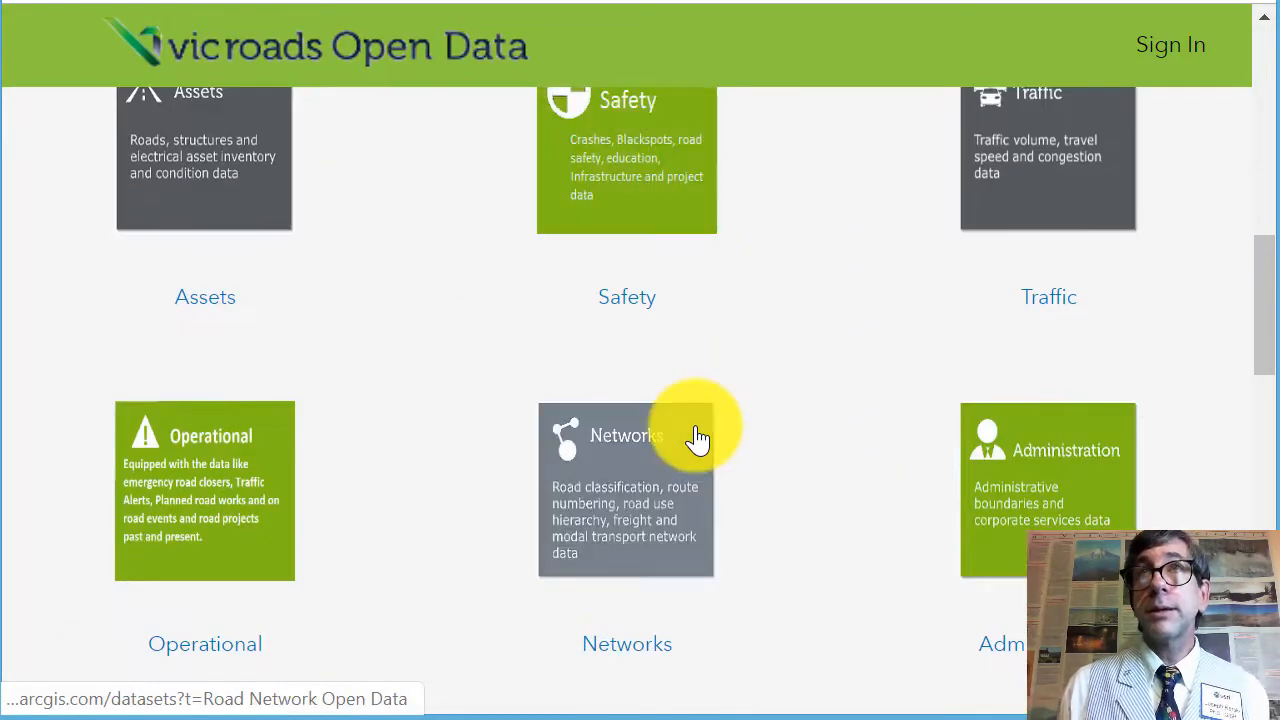
scroll(697, 437, down, 10)
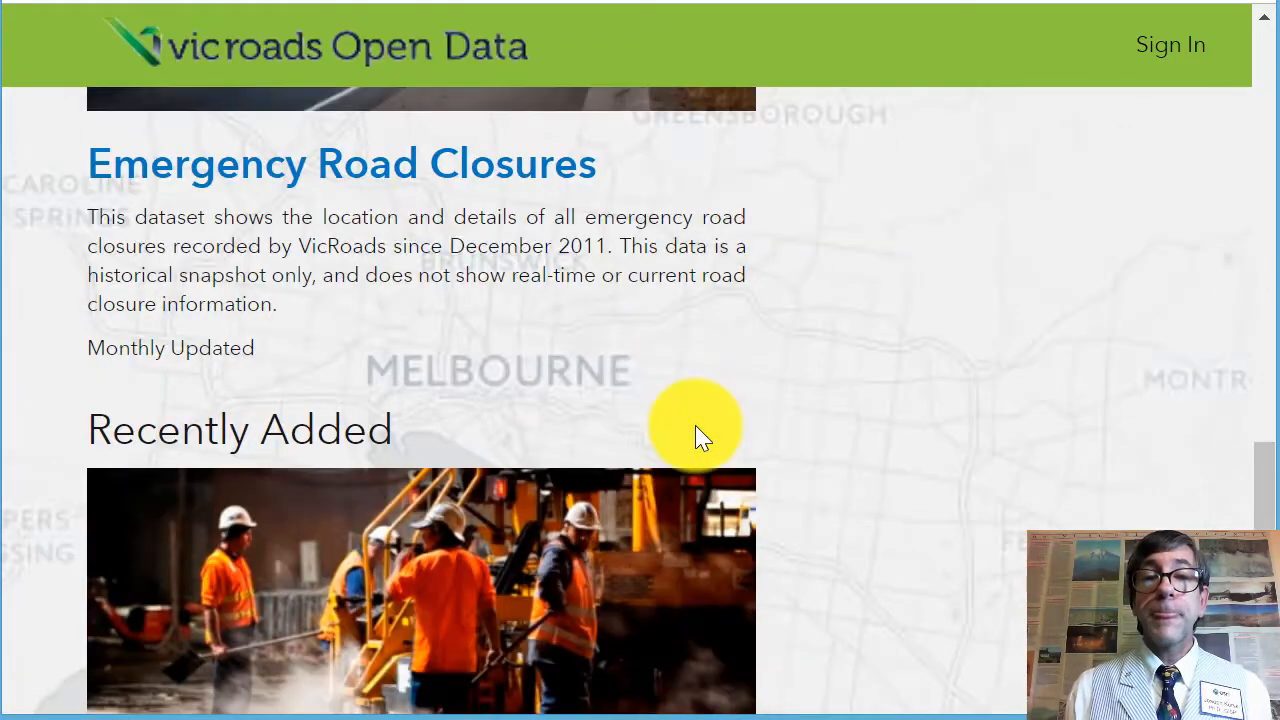
scroll(697, 437, up, 5)
scroll(697, 437, down, 6)
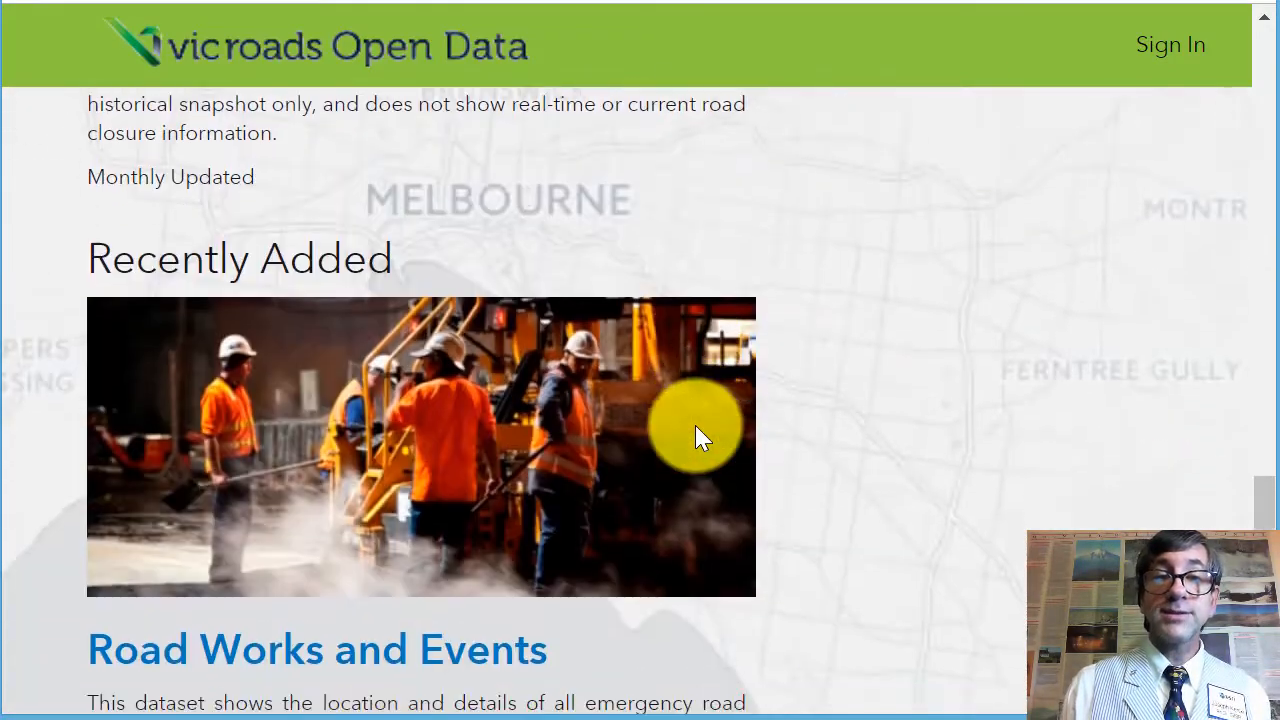
scroll(700, 437, down, 4)
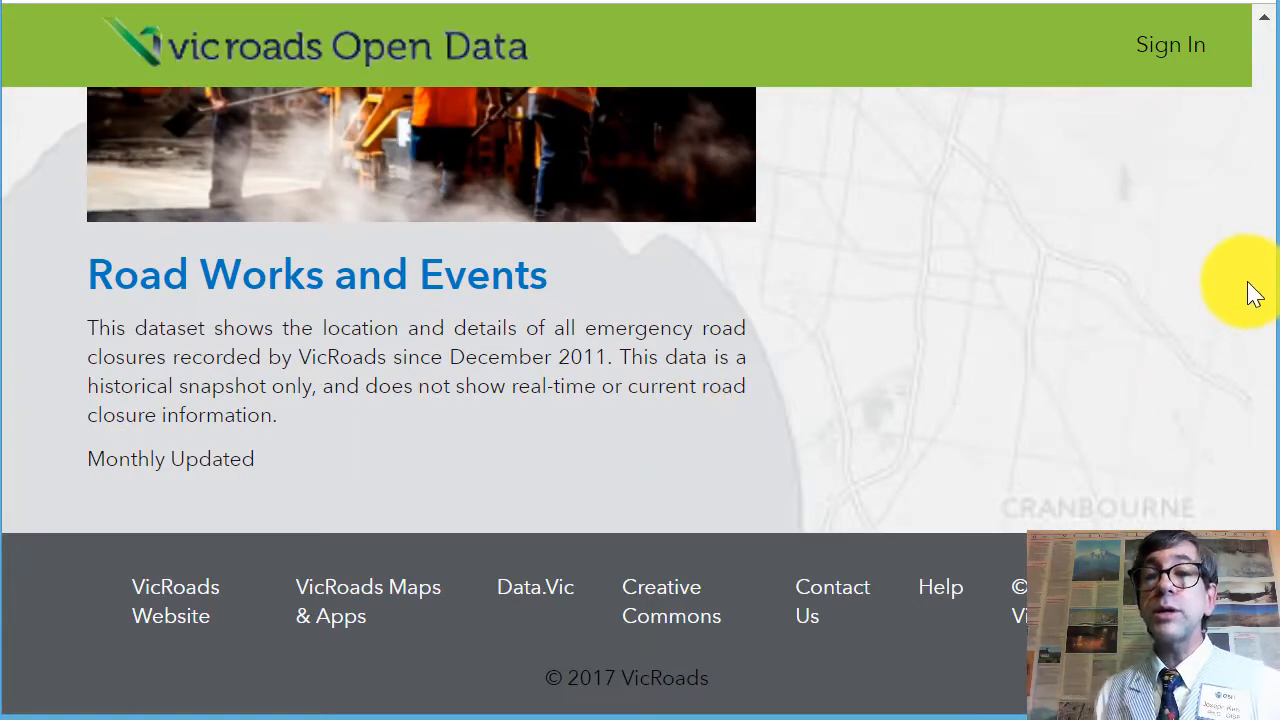
scroll(1246, 289, up, 15)
scroll(1246, 289, up, 4)
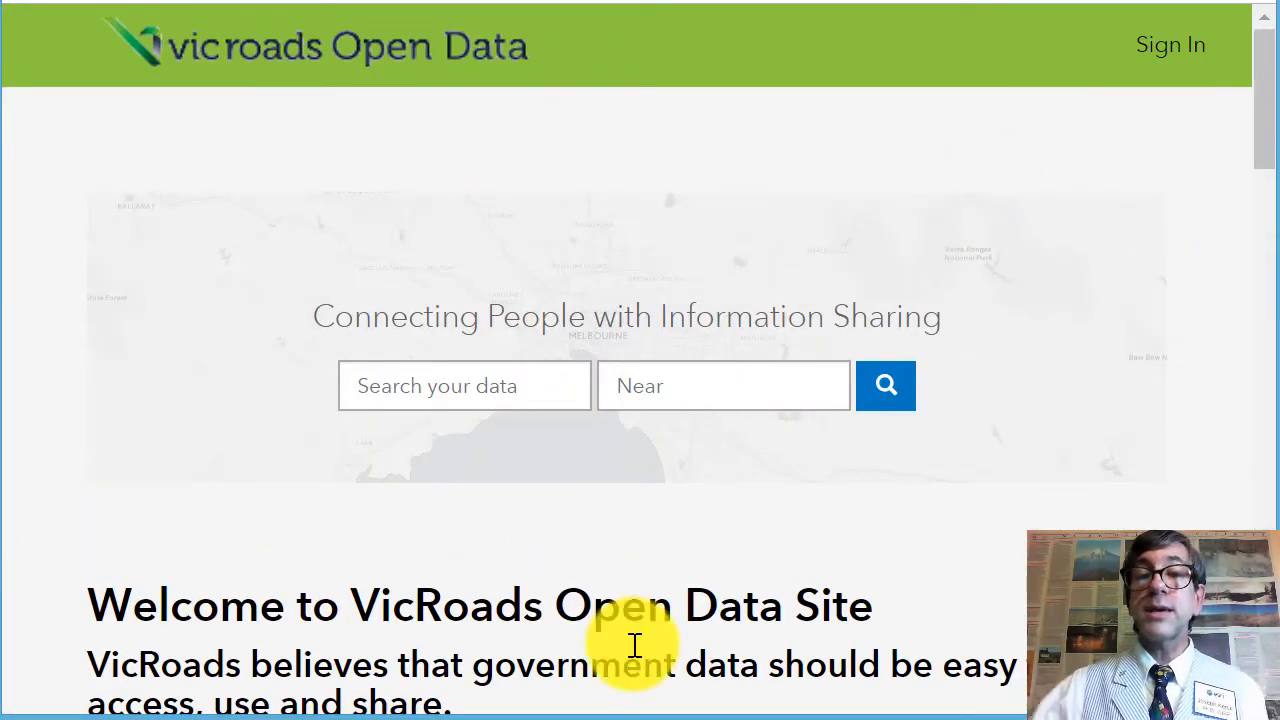
scroll(672, 593, down, 2)
scroll(672, 593, down, 8)
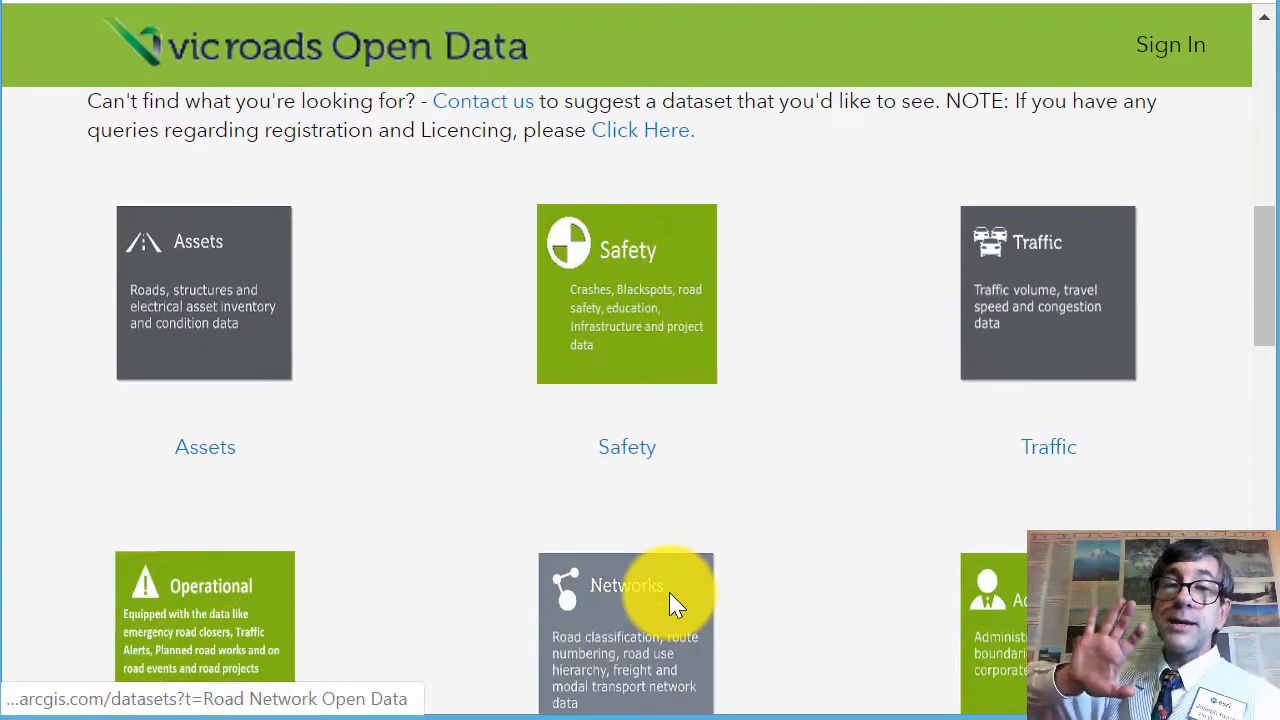
scroll(670, 597, up, 2)
scroll(670, 605, up, 3)
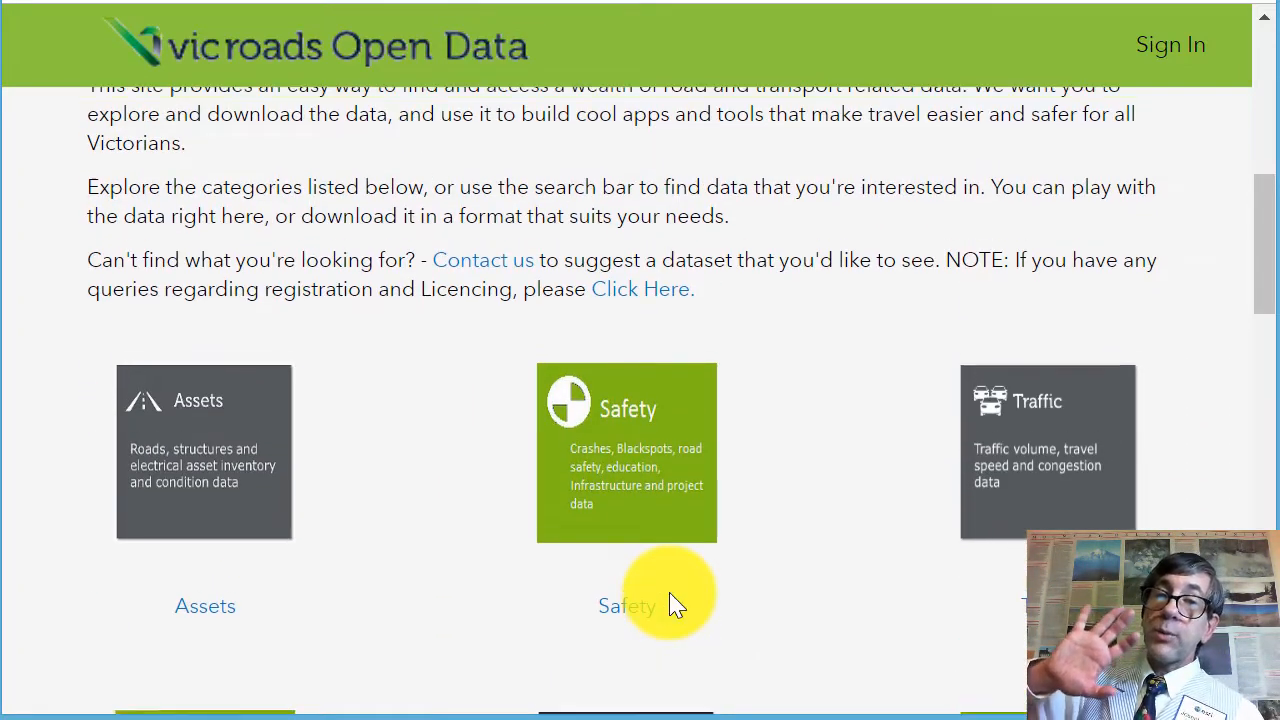
scroll(670, 605, down, 6)
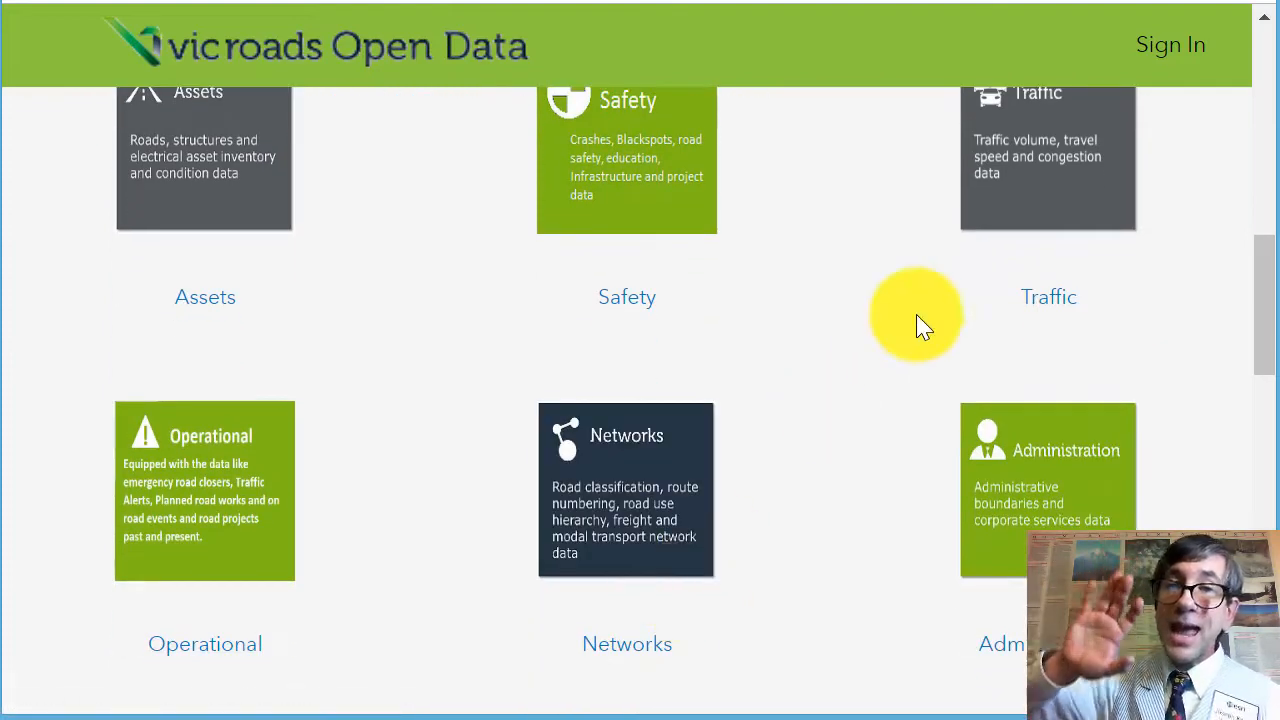
- Open the Traffic Volume dataset from the Traffic category and show its download options
click(1056, 300)
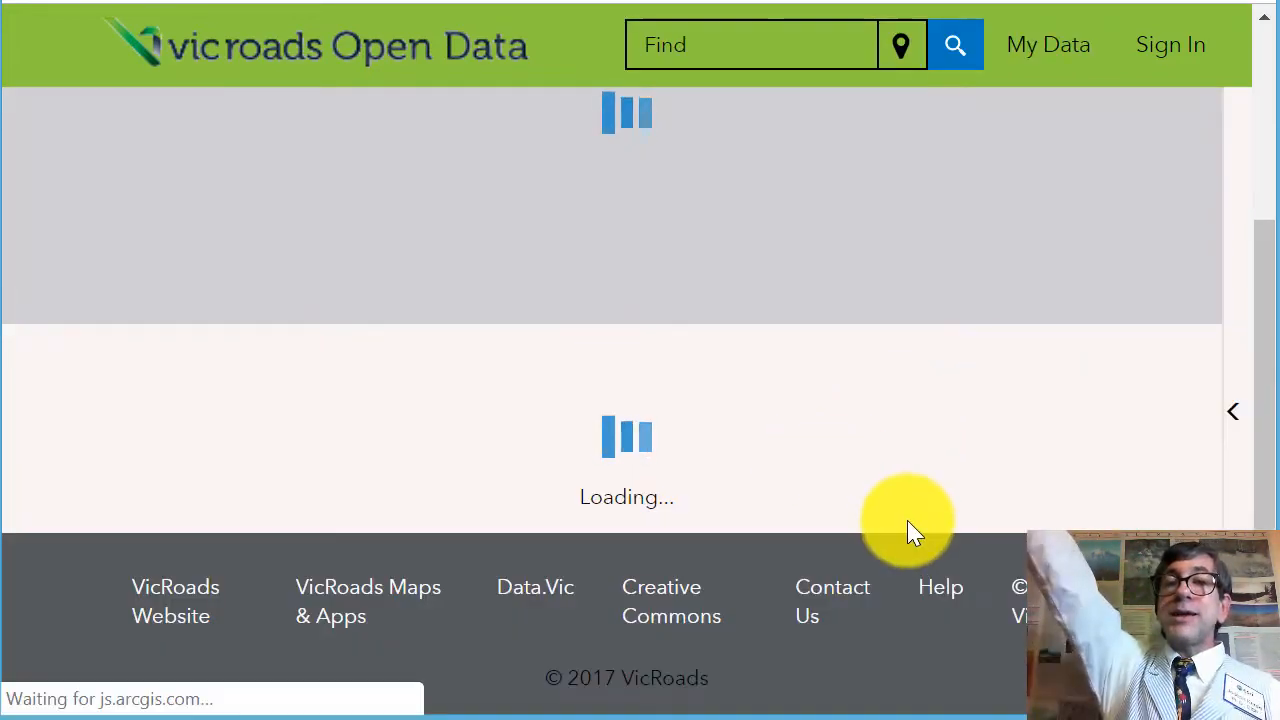
scroll(728, 551, down, 3)
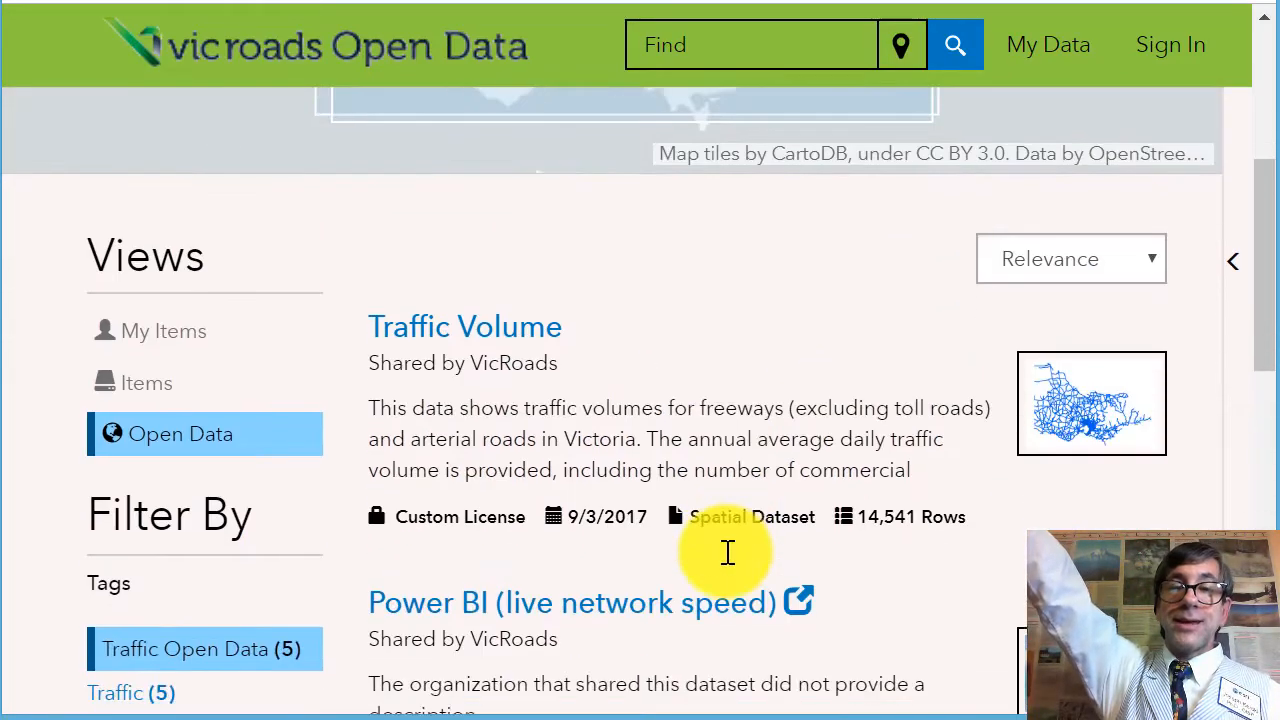
scroll(728, 563, up, 2)
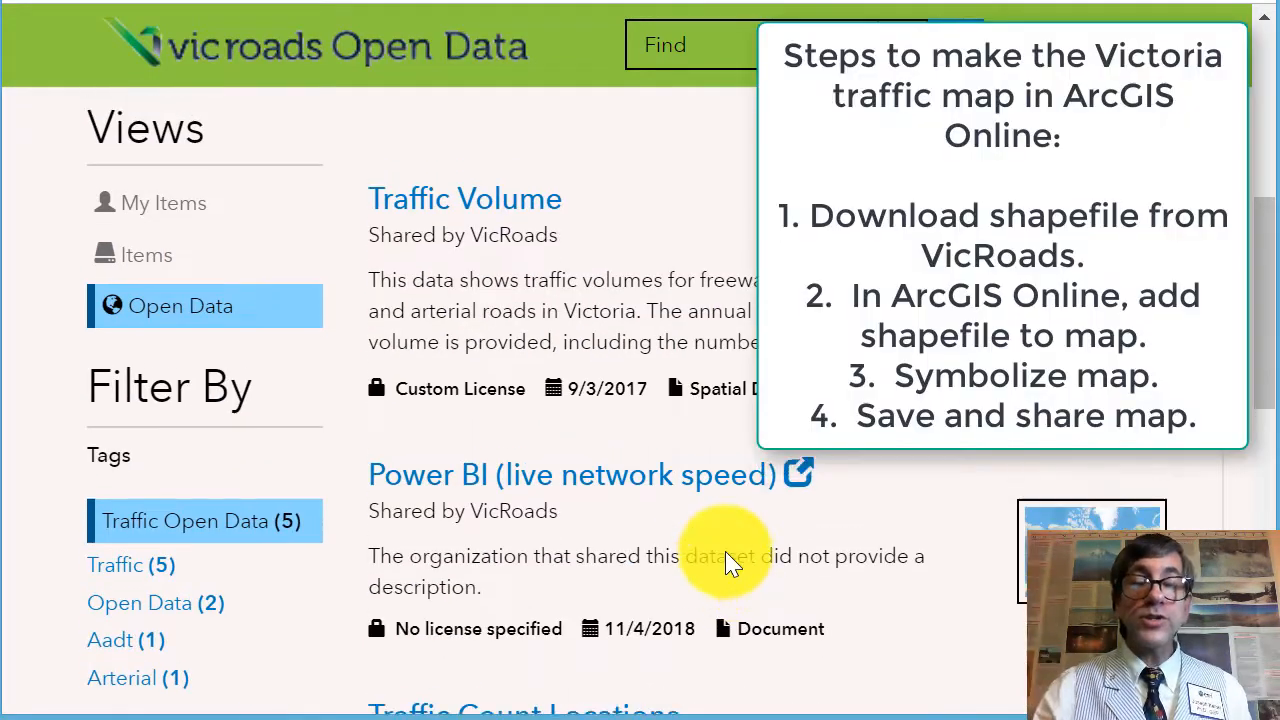
click(578, 414)
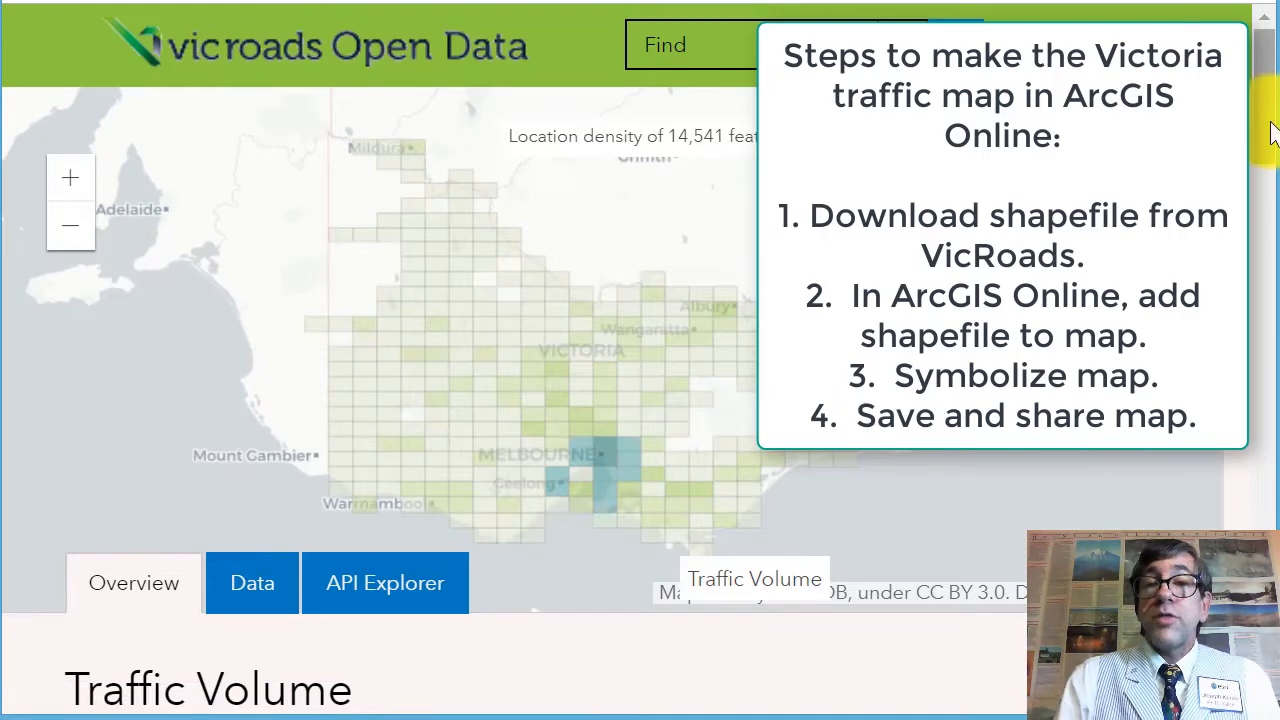
scroll(1270, 145, down, 4)
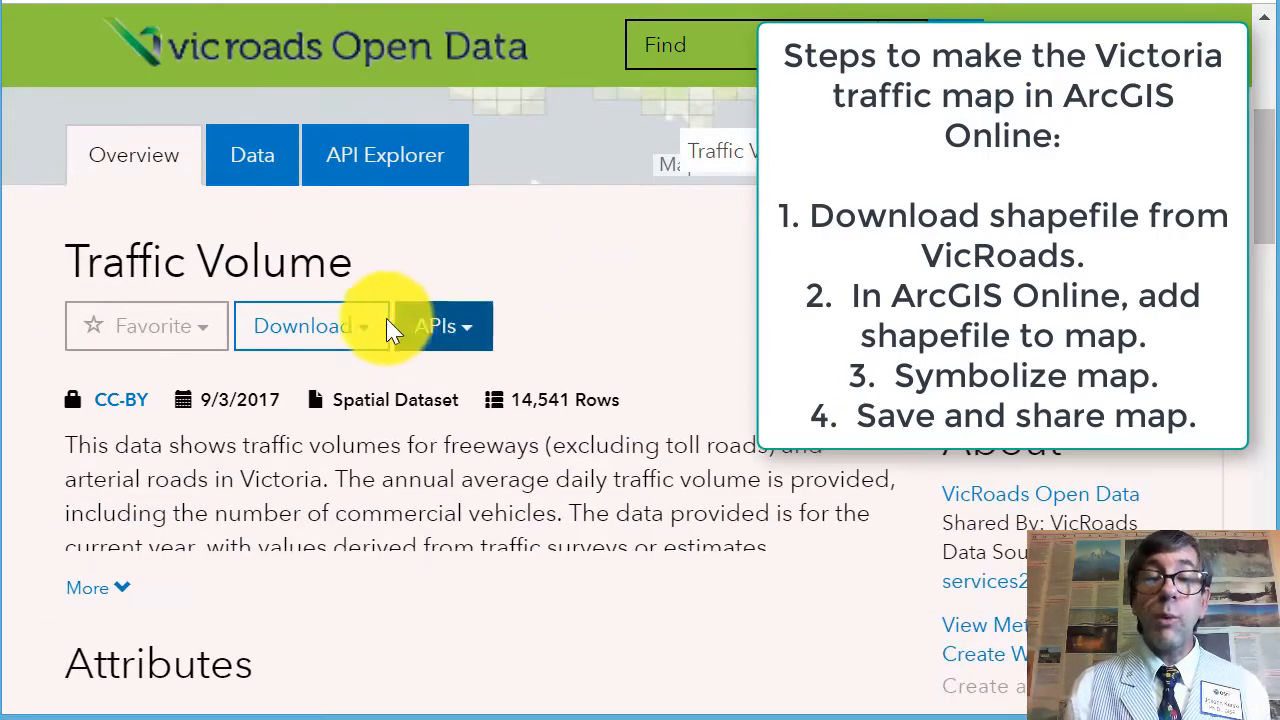
click(366, 328)
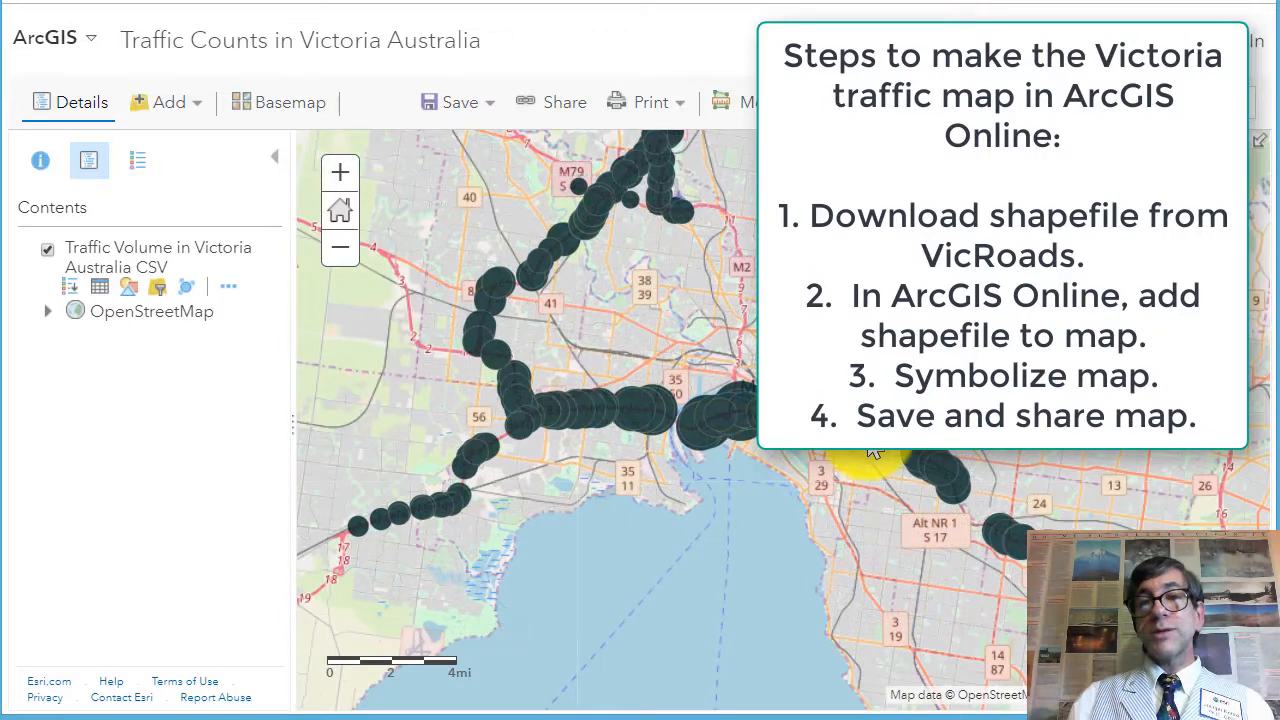
- Return to the Traffic Counts in Victoria Australia map and check the traffic layer's attribute table, closing it when done
click(99, 287)
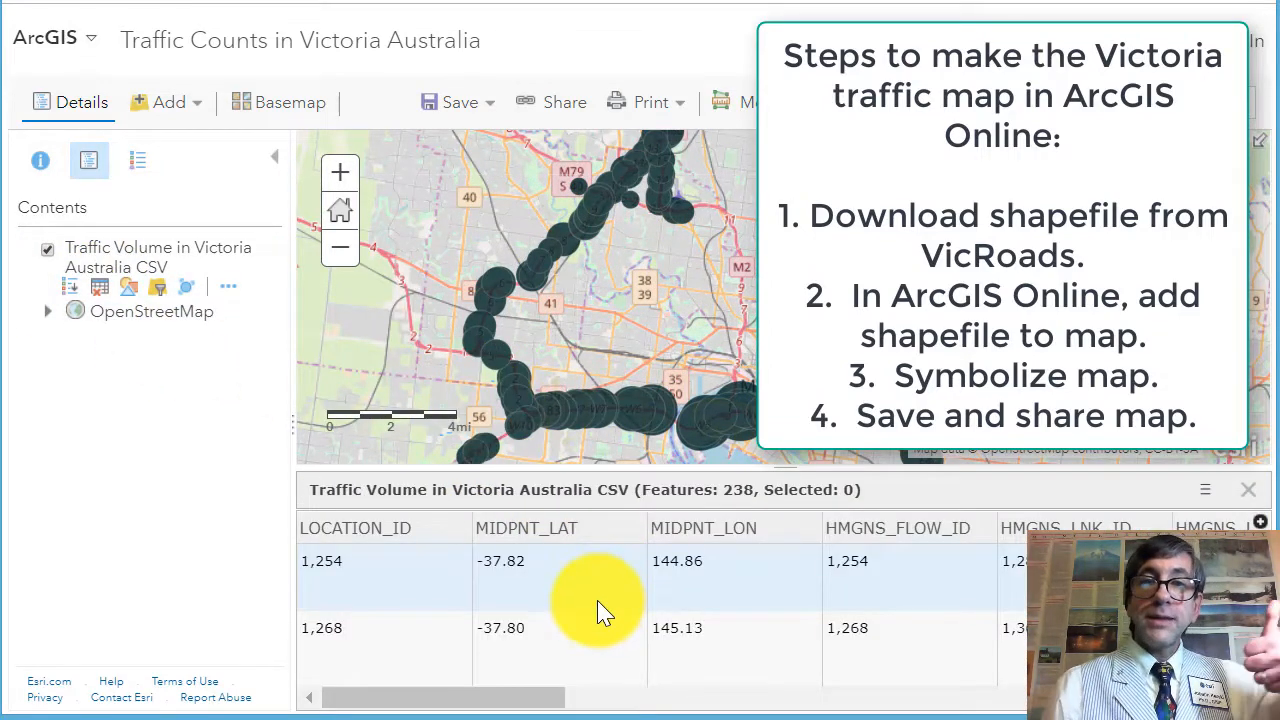
click(1250, 492)
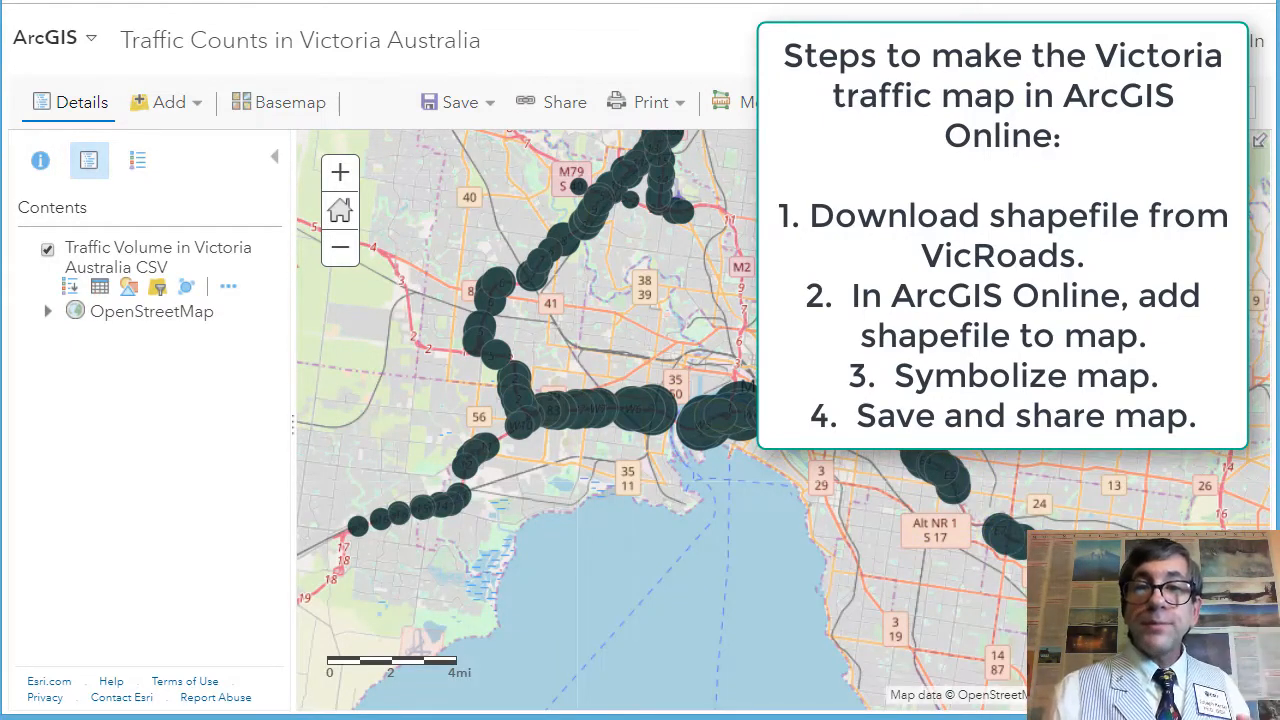
- Search the map for "school", add the found Southbank location to the map notes and inspect the roads around it
scroll(786, 457, up, 5)
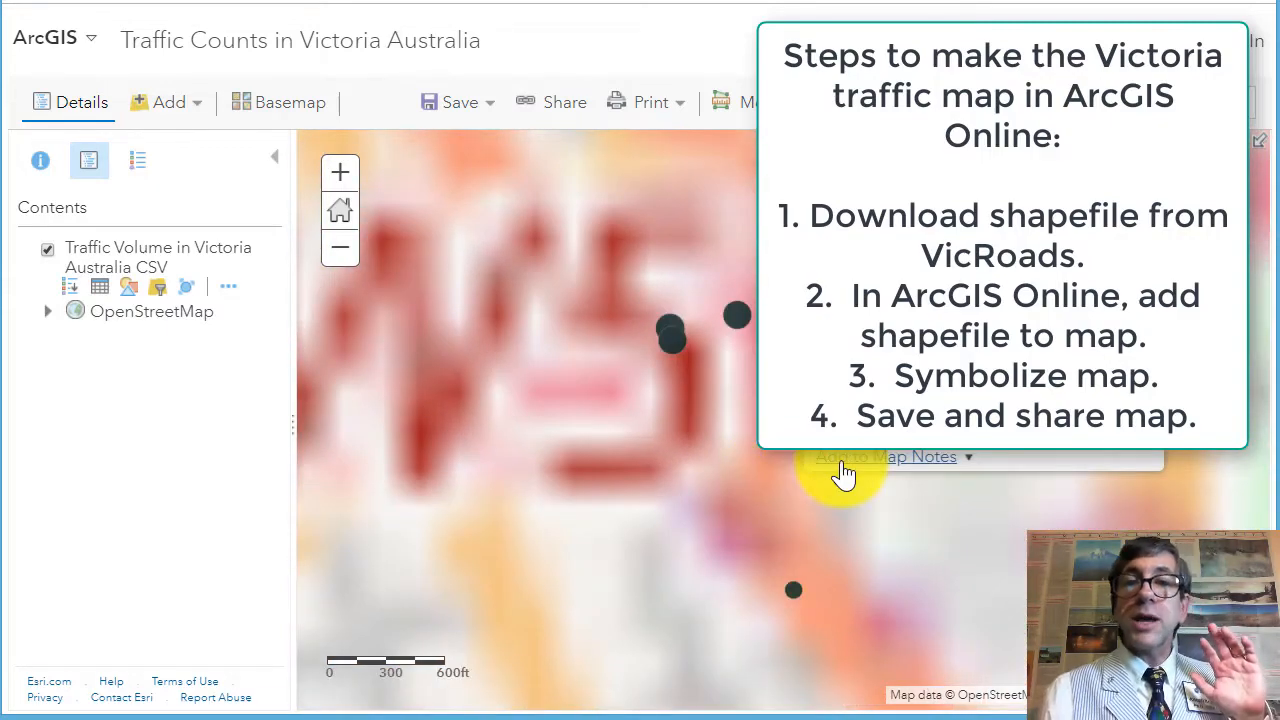
click(866, 457)
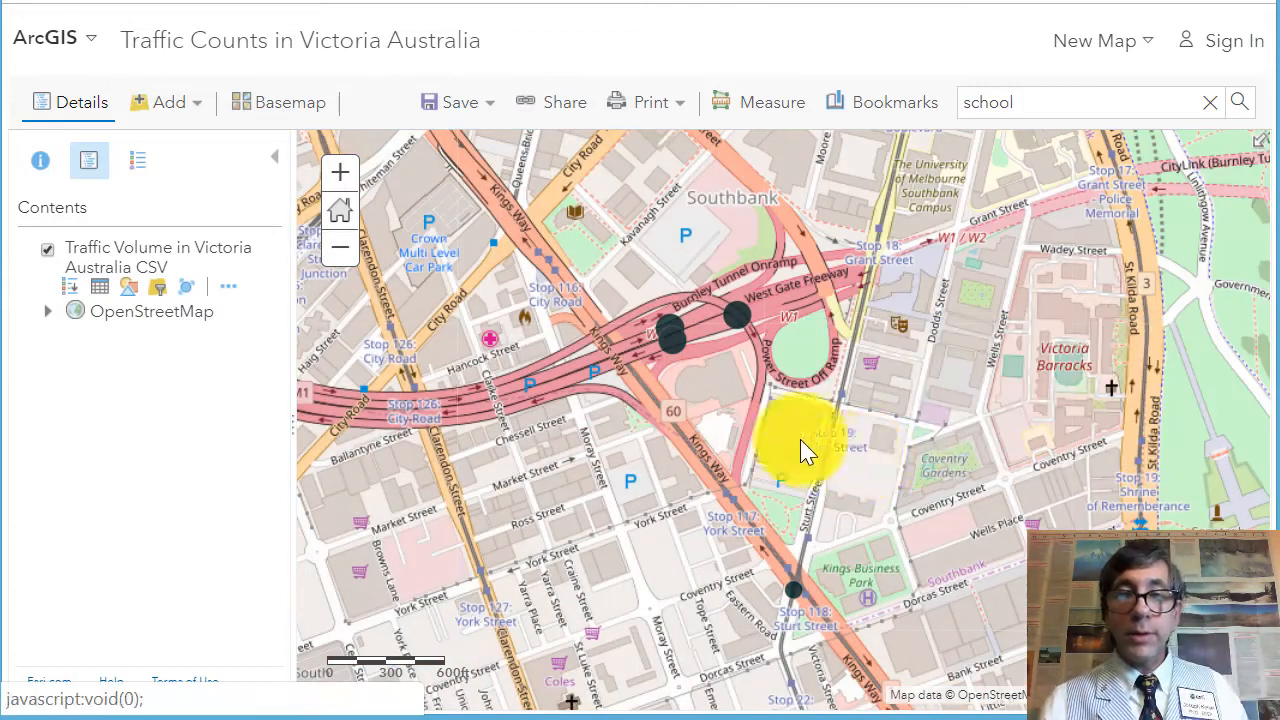
scroll(757, 418, up, 1)
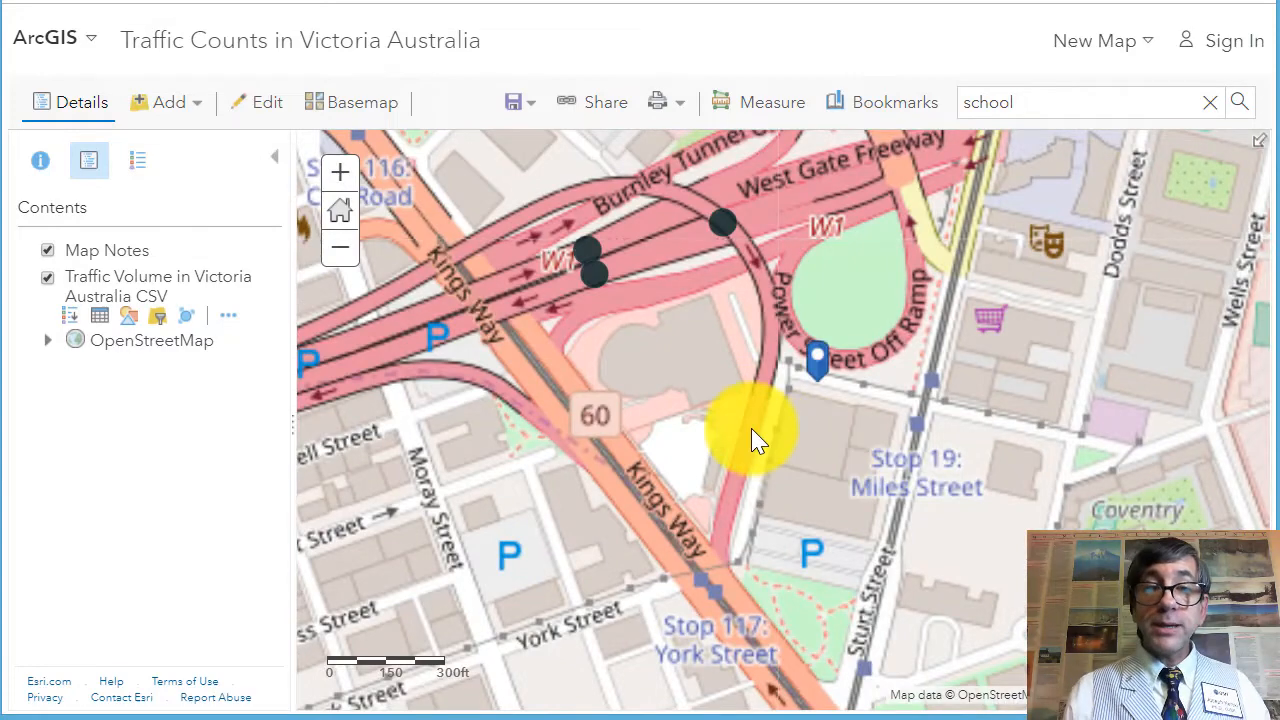
drag(752, 440, 850, 472)
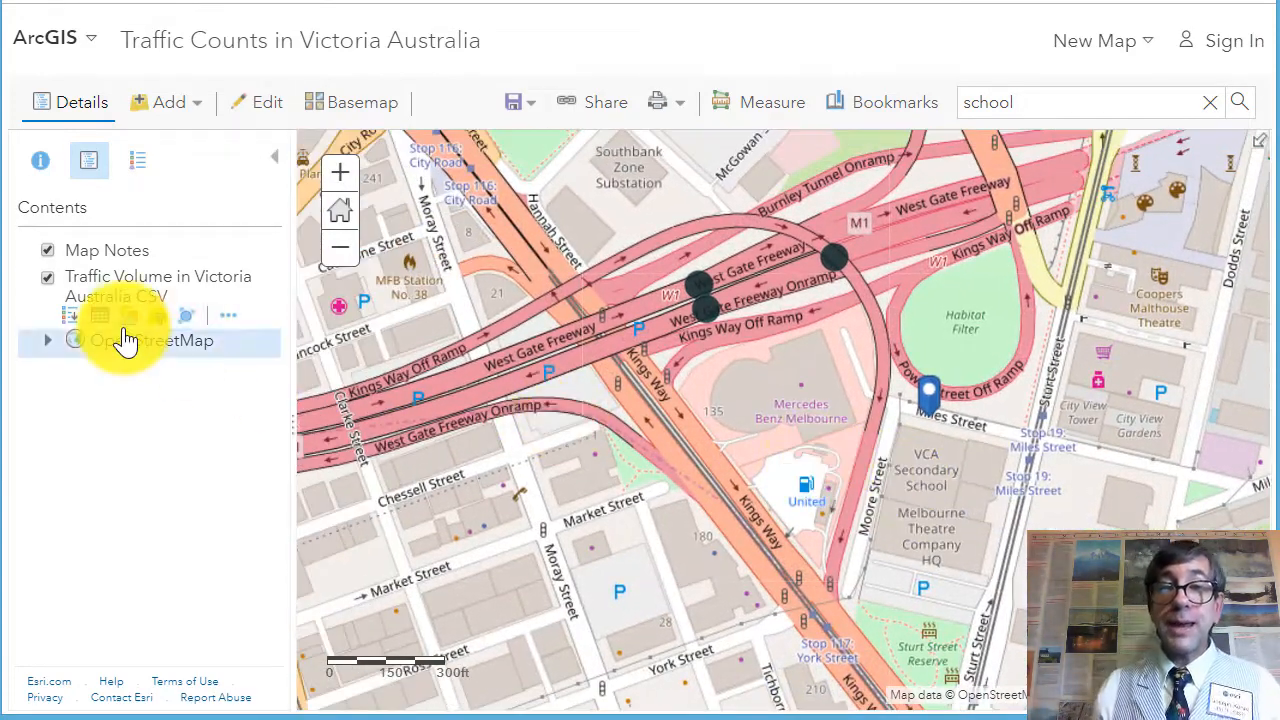
- Check the traffic count attributes of two points along the West Gate Freeway near Kings Way
click(710, 313)
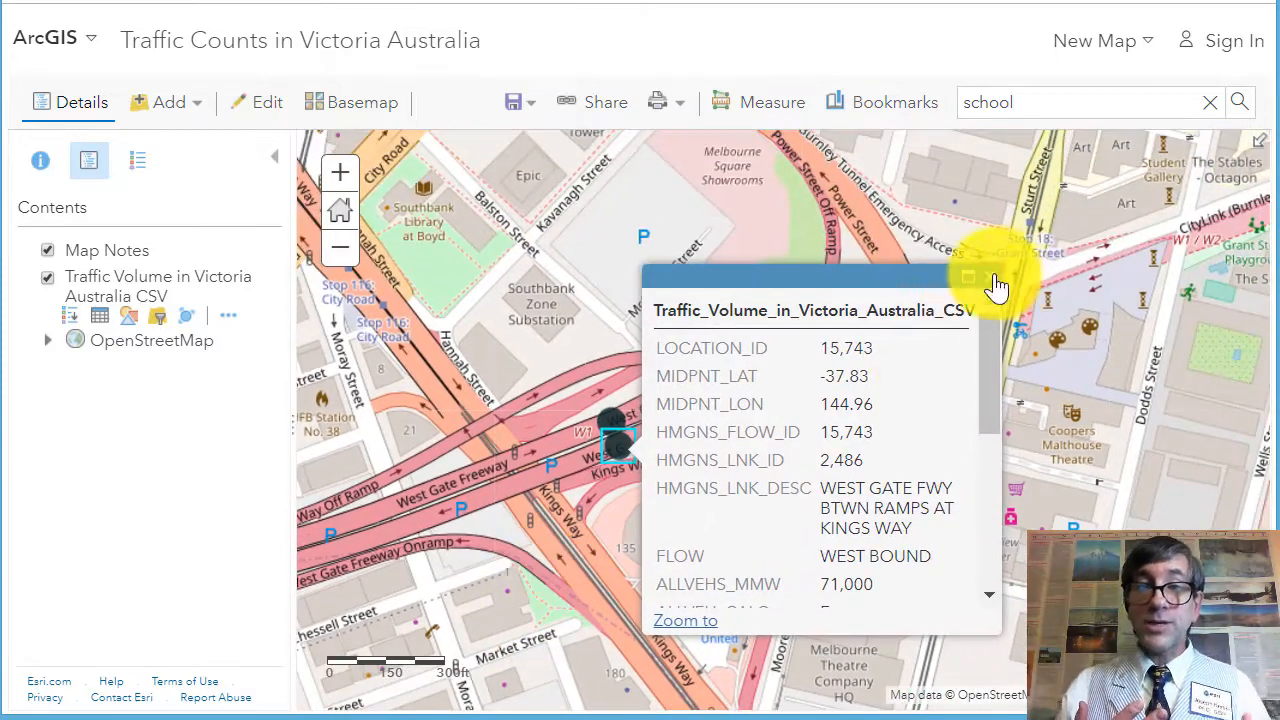
click(995, 280)
click(745, 392)
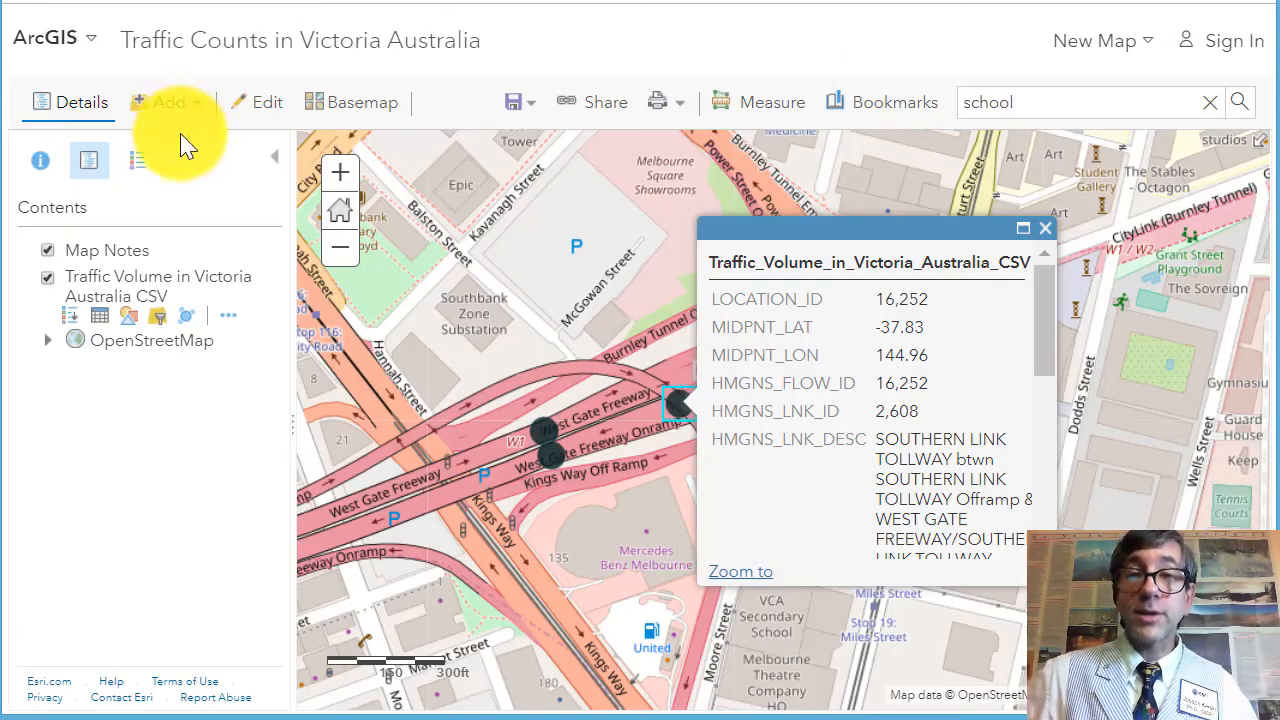
click(170, 104)
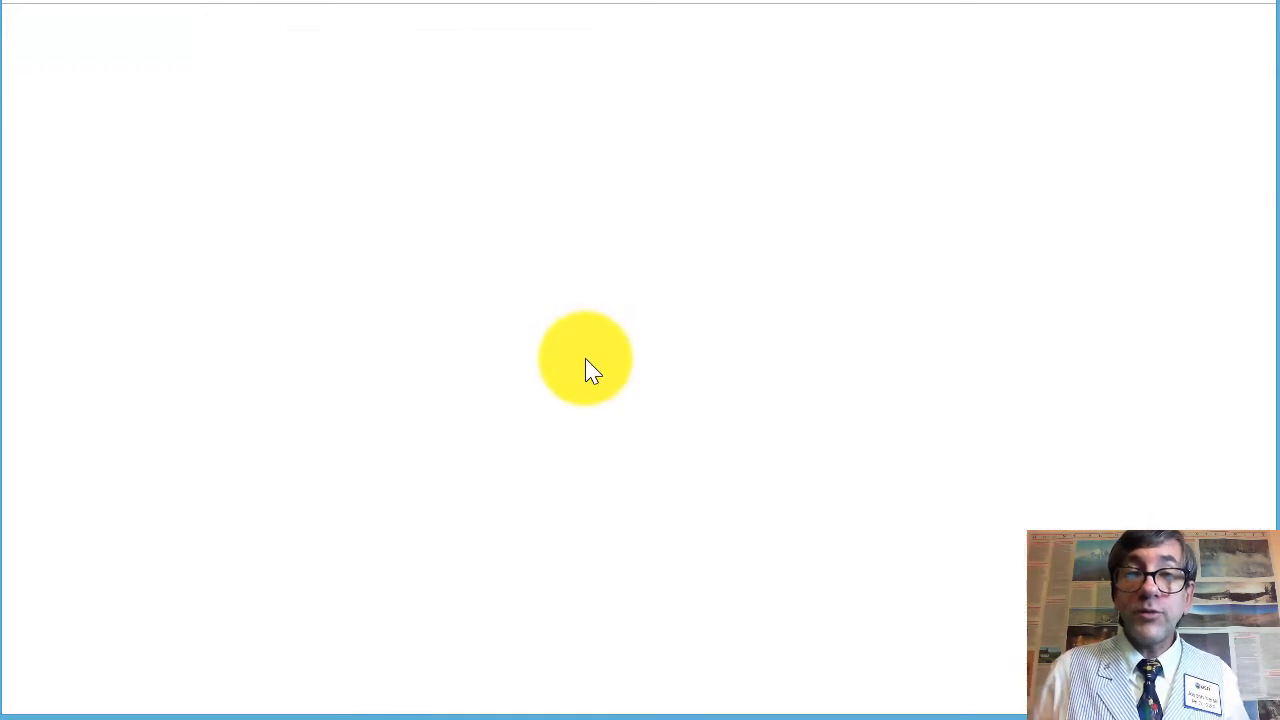
- Switch to the Spatial Reserves article on finding data and open the ArcGIS Hub Open Data Portal from it, going to the data search
scroll(590, 365, down, 5)
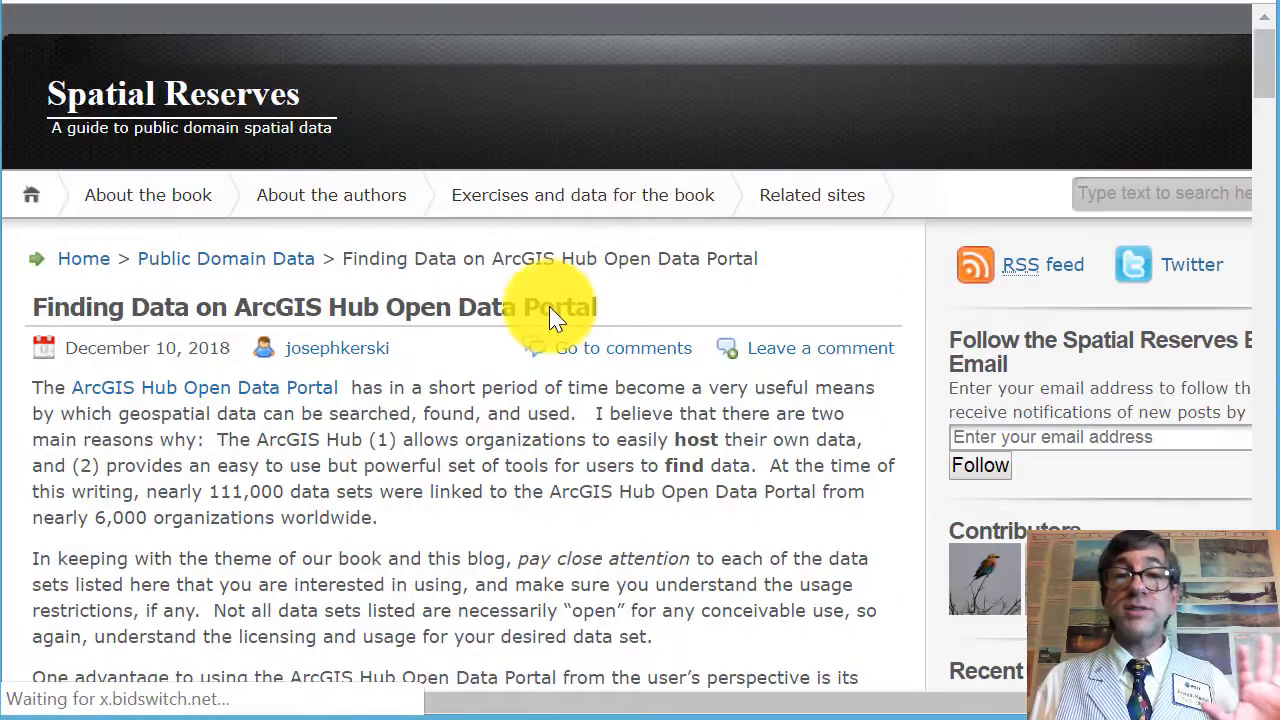
click(286, 392)
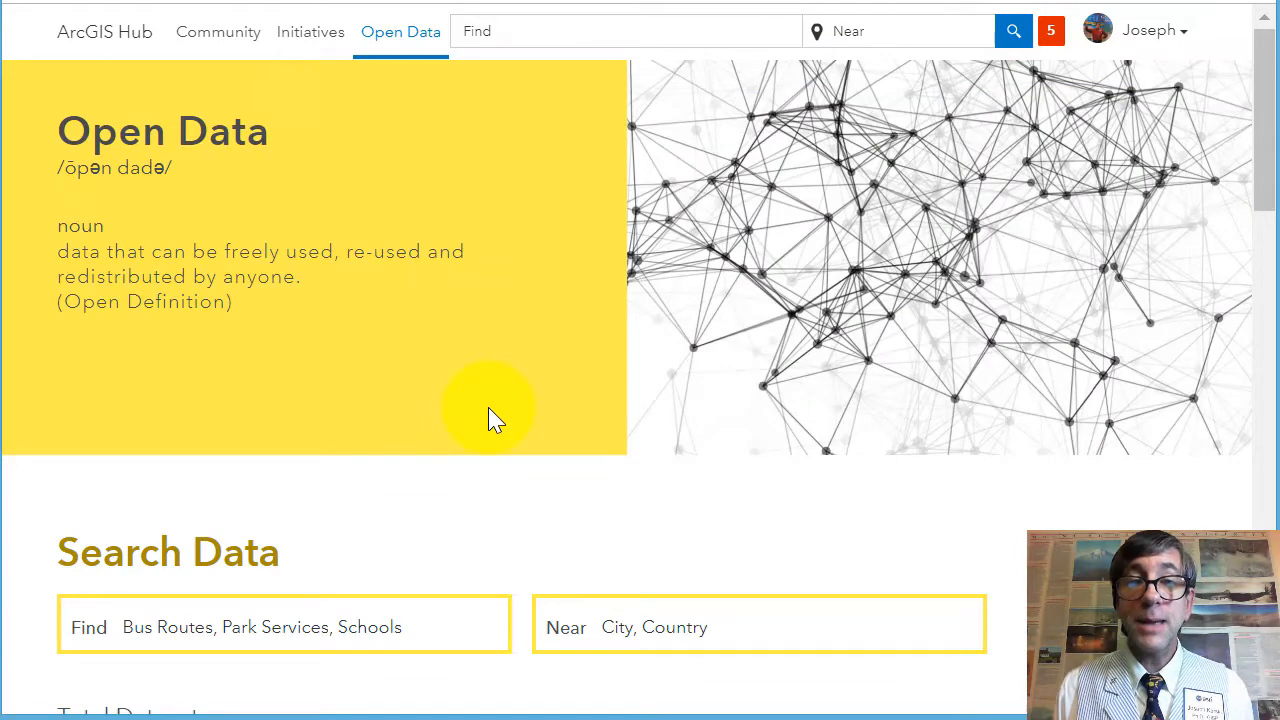
scroll(491, 420, down, 3)
- Search the open data portal for "roads" datasets
click(391, 332)
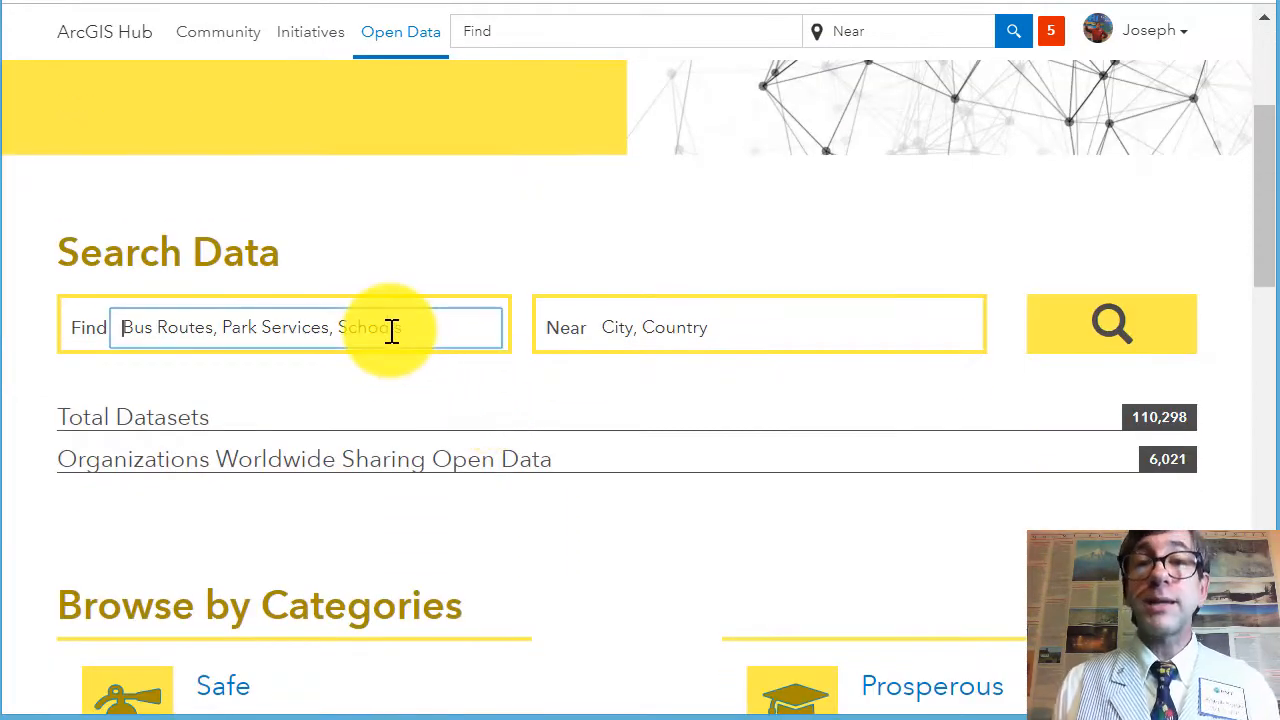
text(riad)
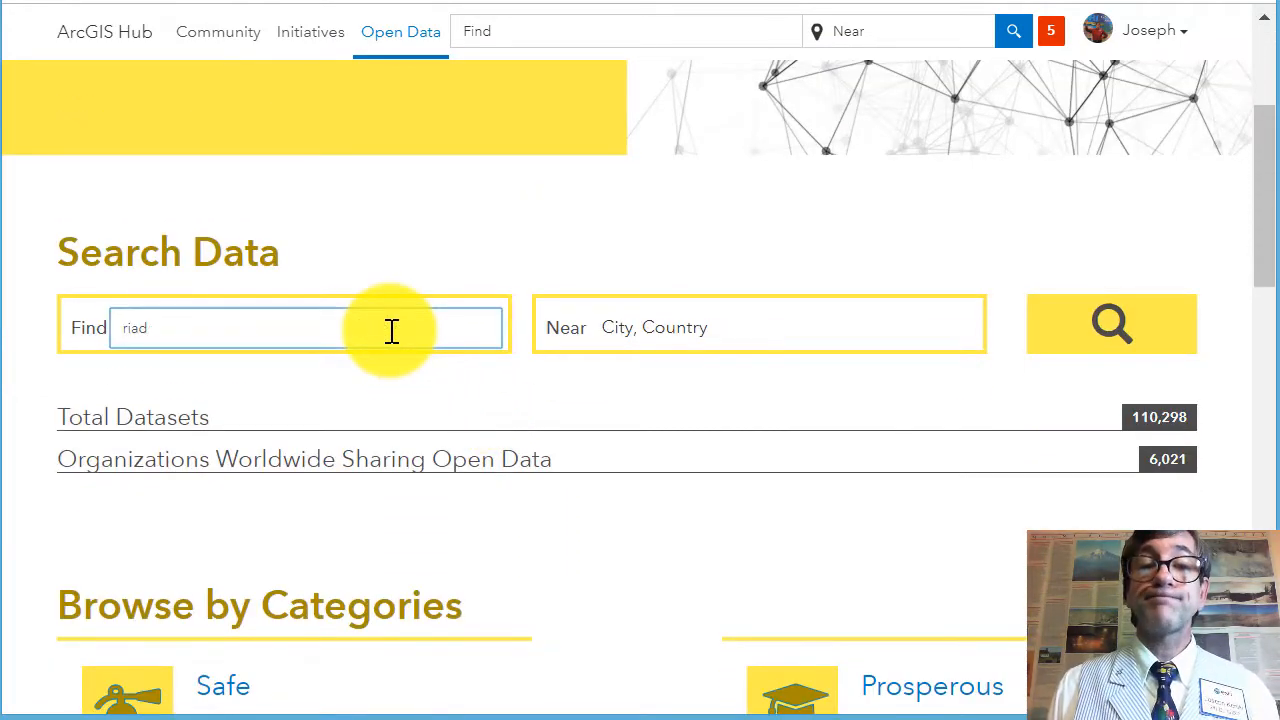
key(BackSpace)
key(BackSpace)
key(BackSpace)
text(oads)
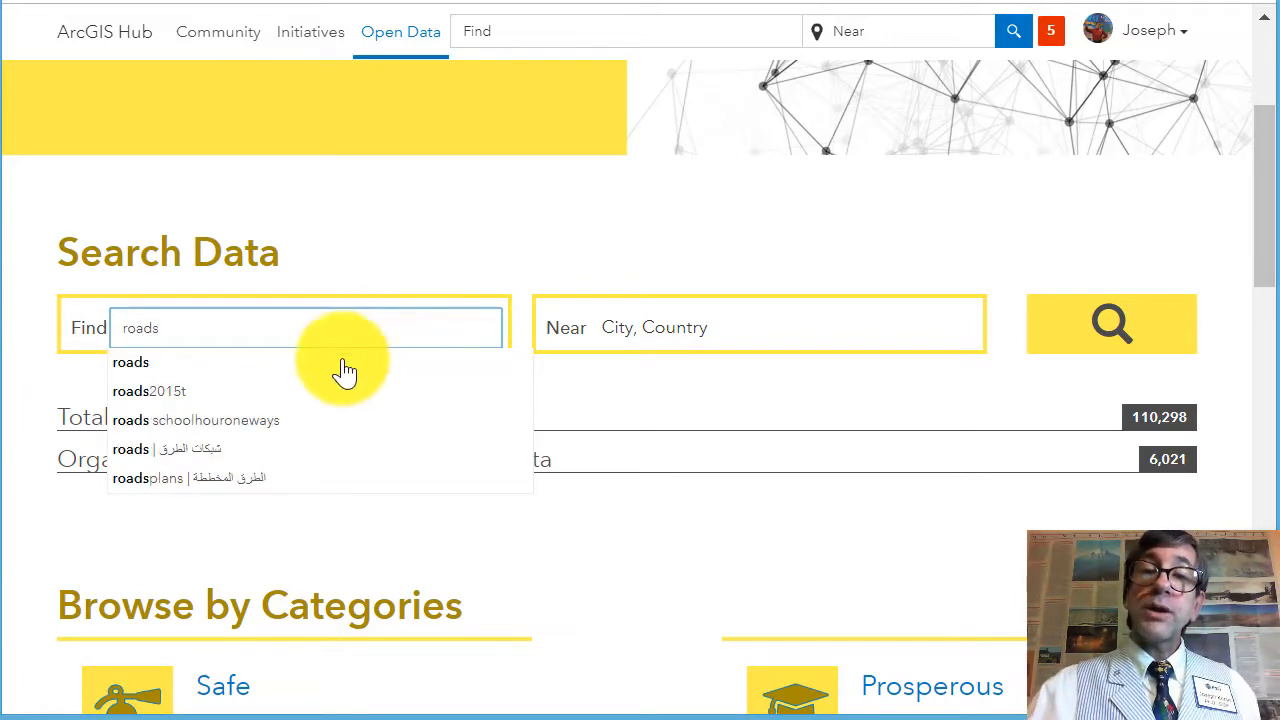
click(200, 368)
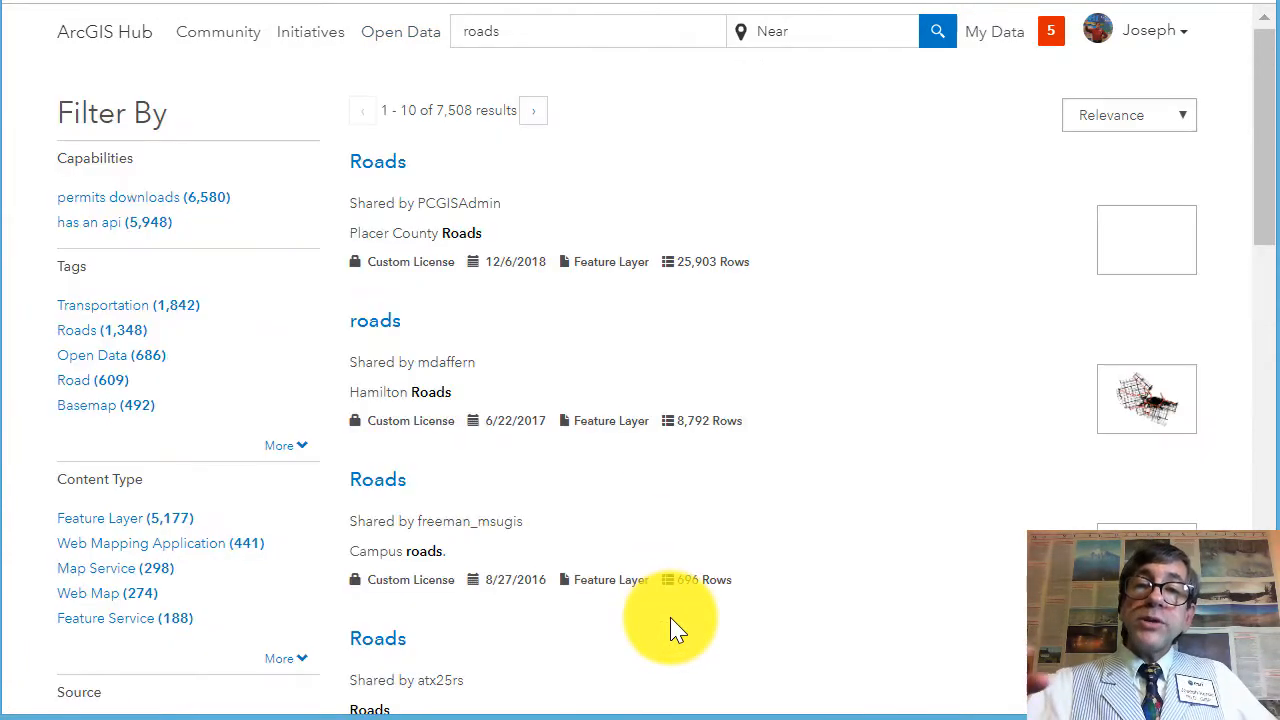
click(796, 30)
text(victoria, )
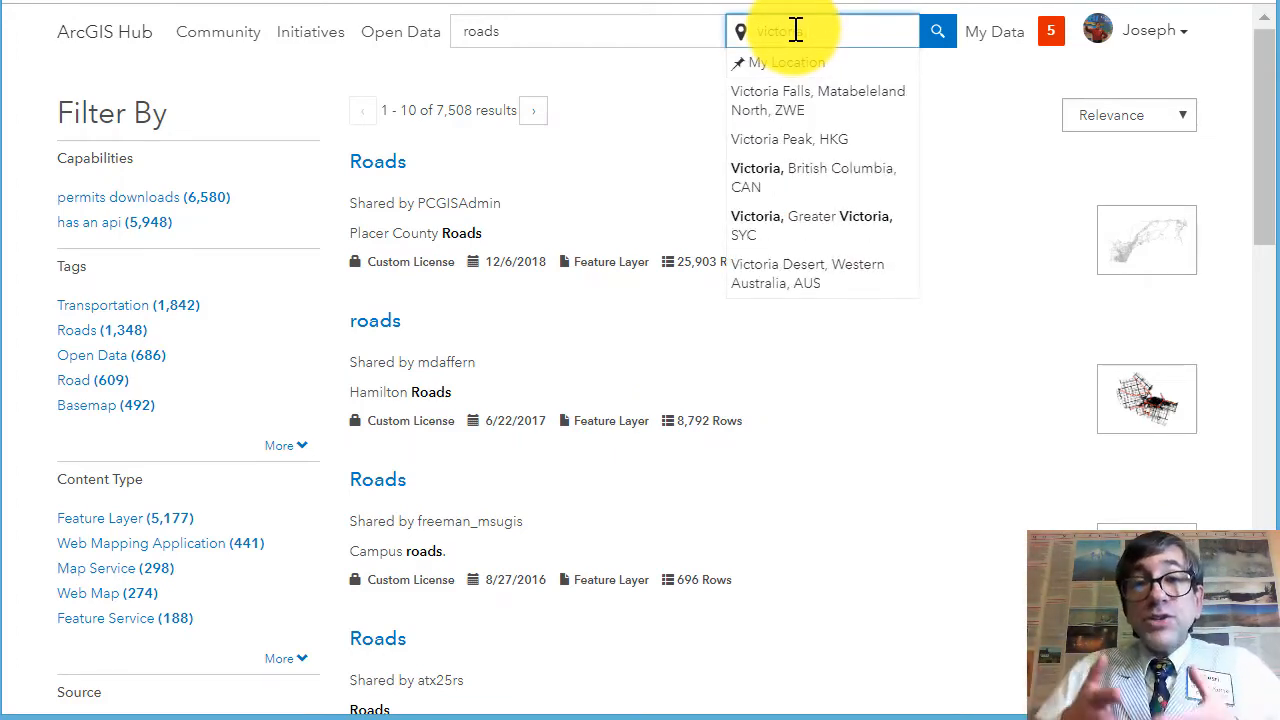
text(aus)
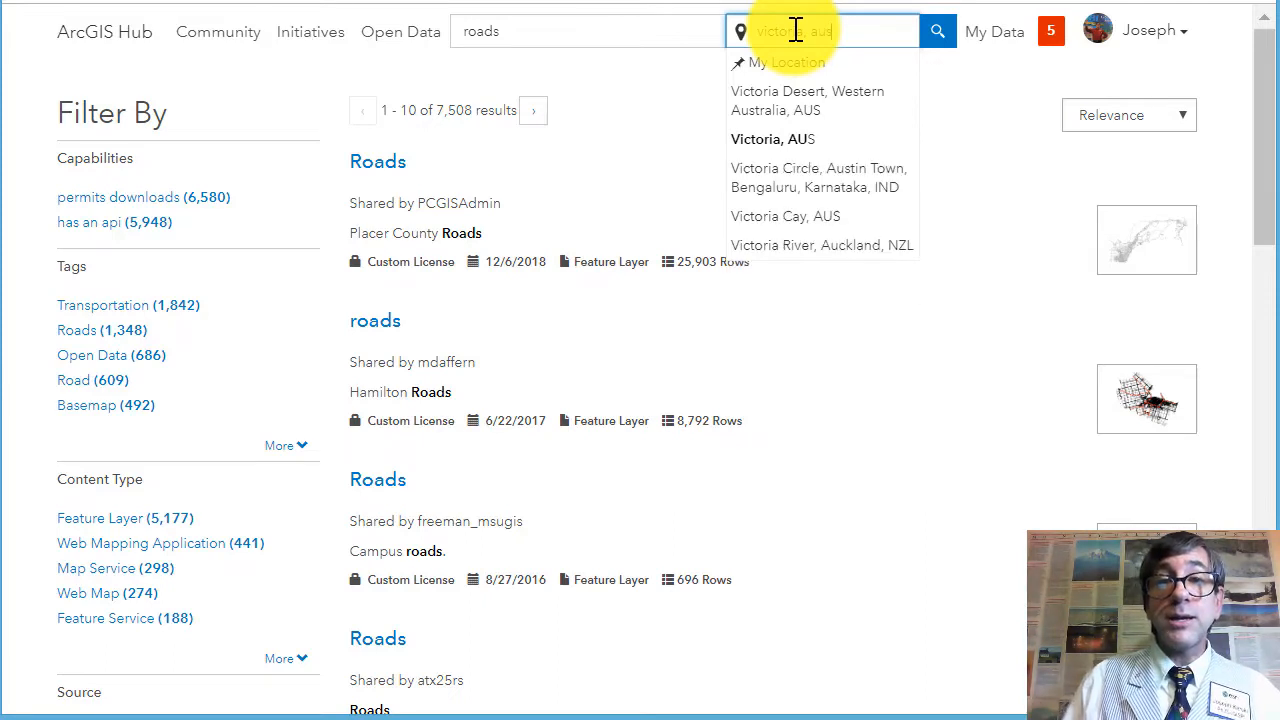
click(782, 118)
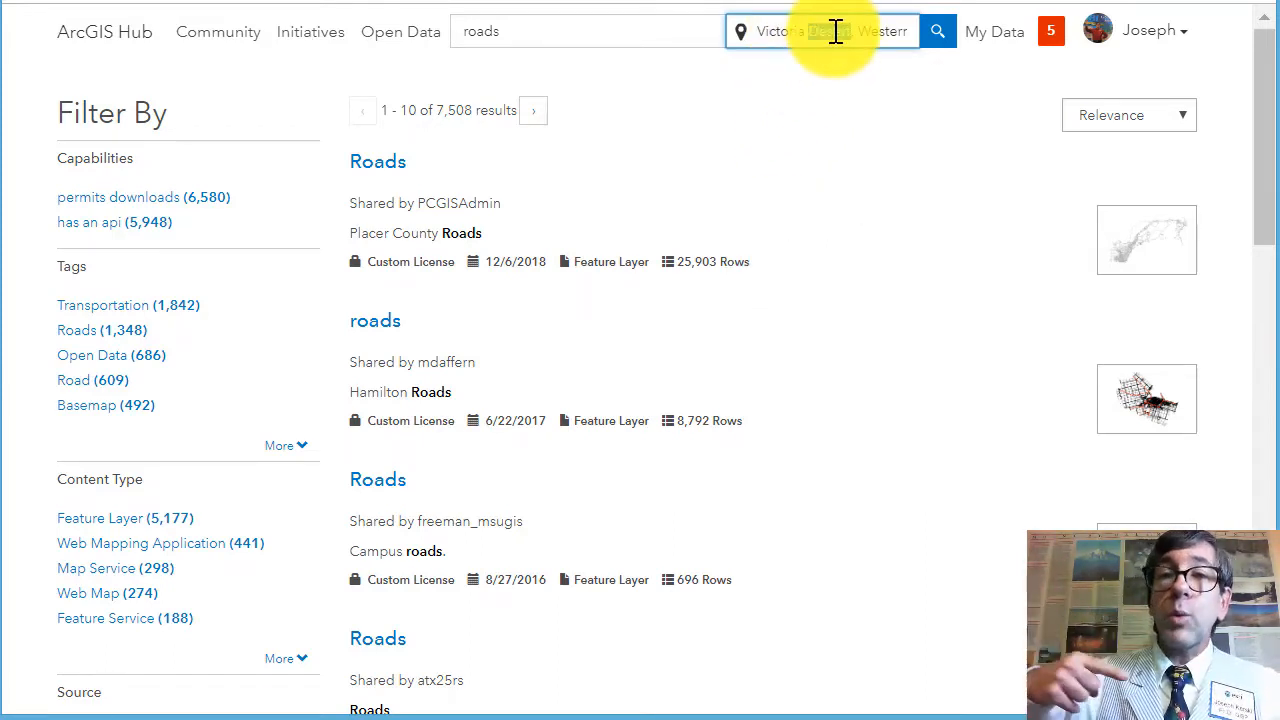
- Restrict the roads search to the location Victoria, AUS and run it
text(vic)
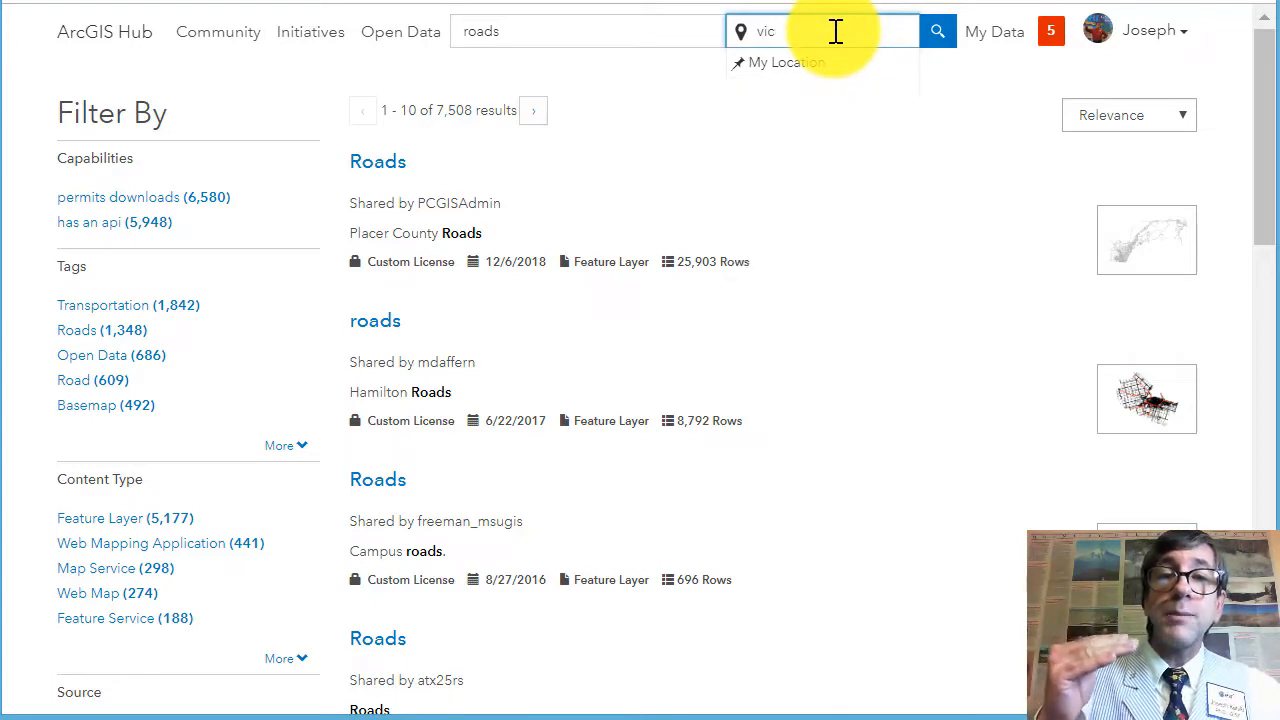
text(toria, aus)
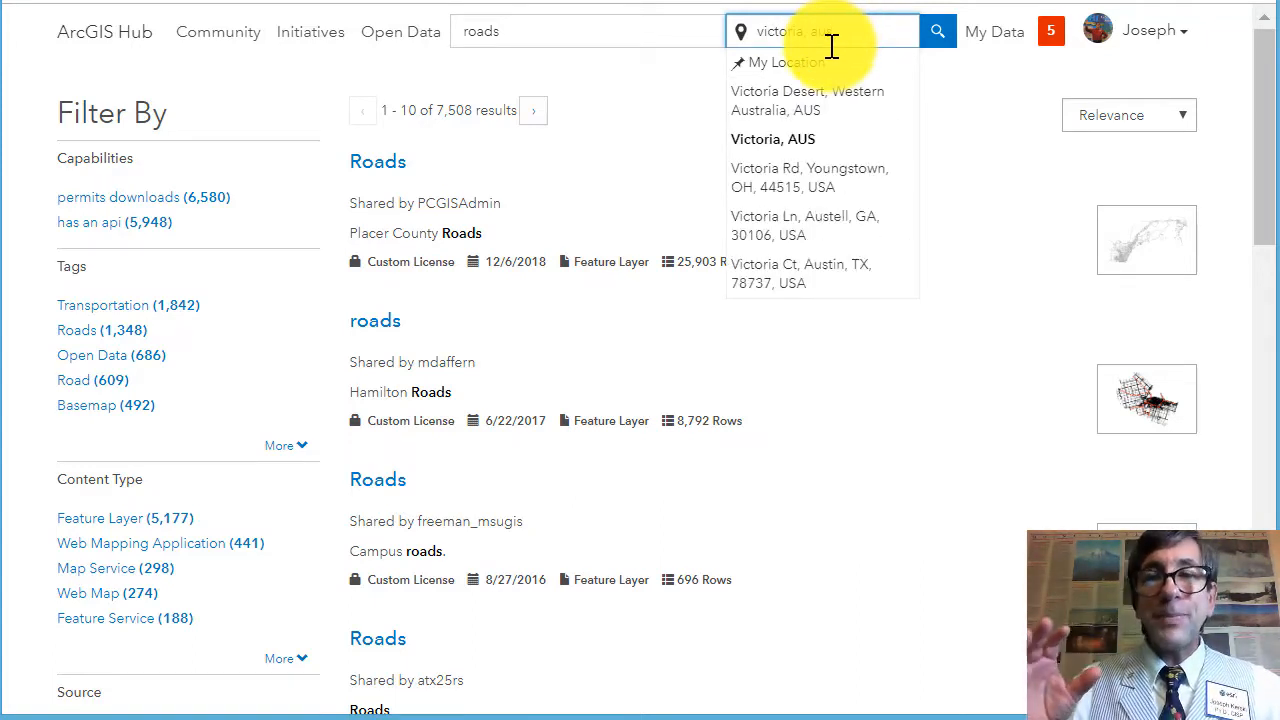
click(780, 143)
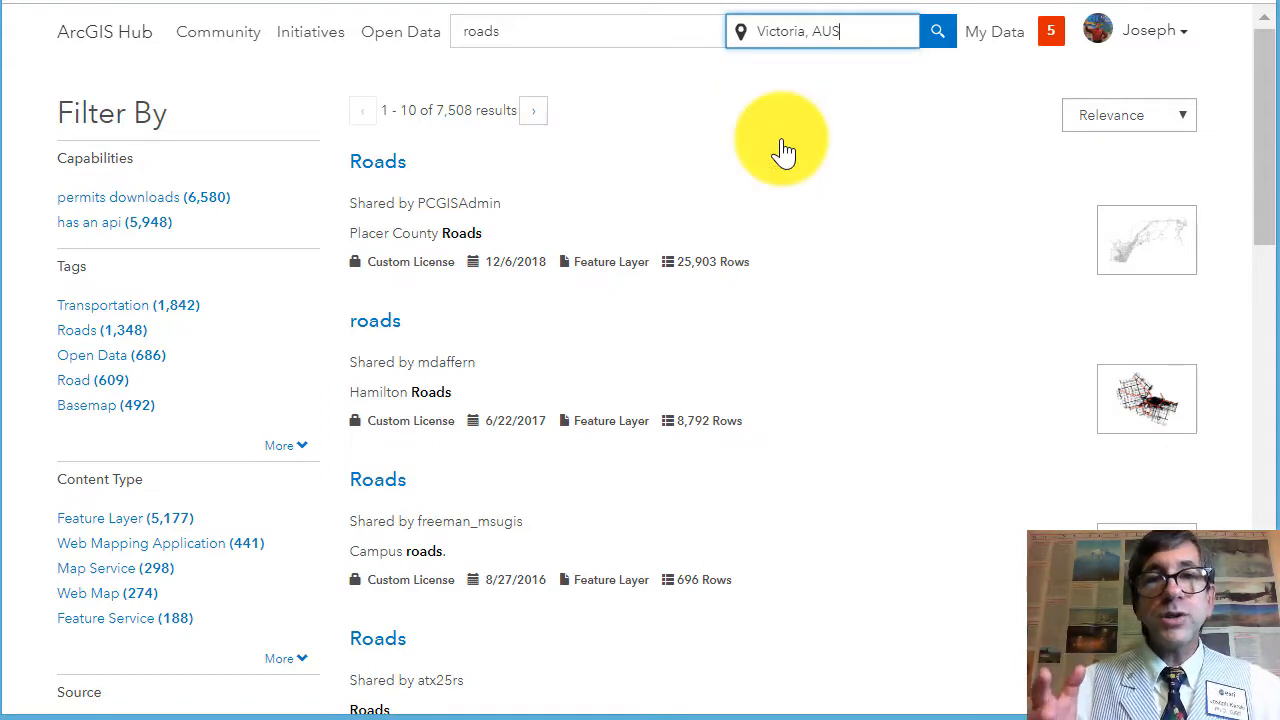
click(938, 33)
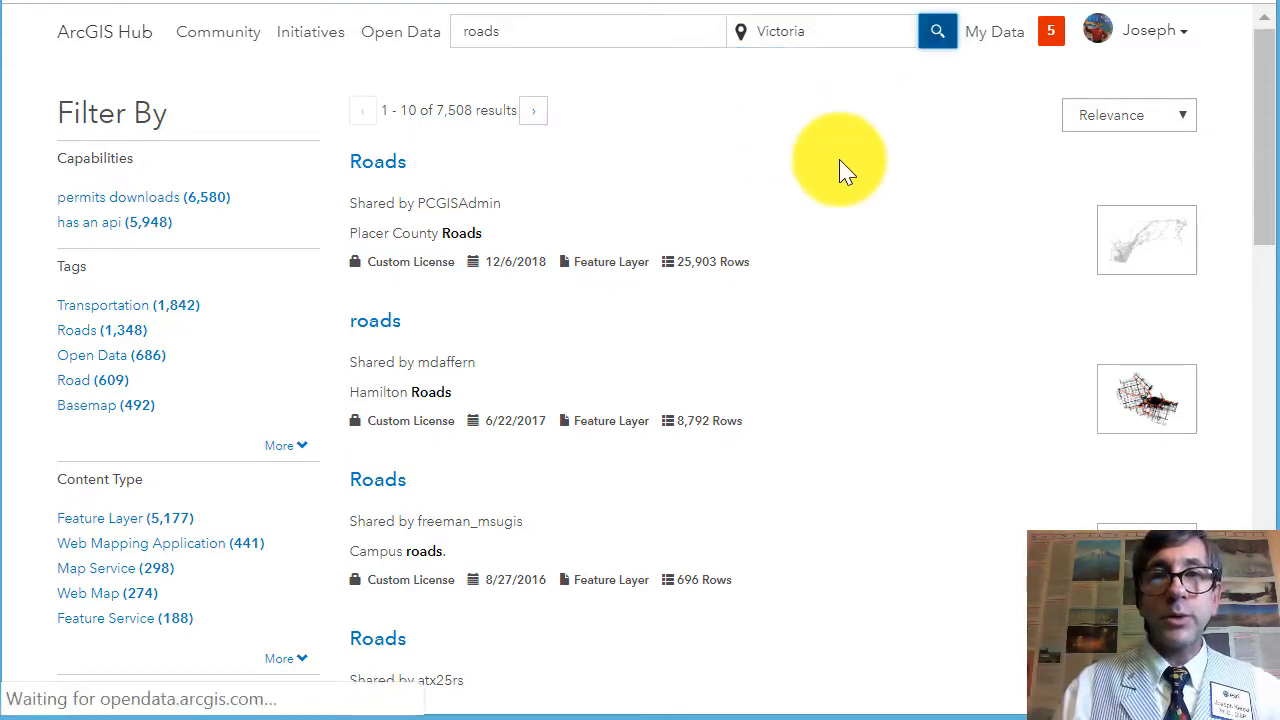
- Browse the Victoria road results, open the Roads 2 dataset from the extent map and examine its overview, attributes and related data
scroll(760, 280, down, 5)
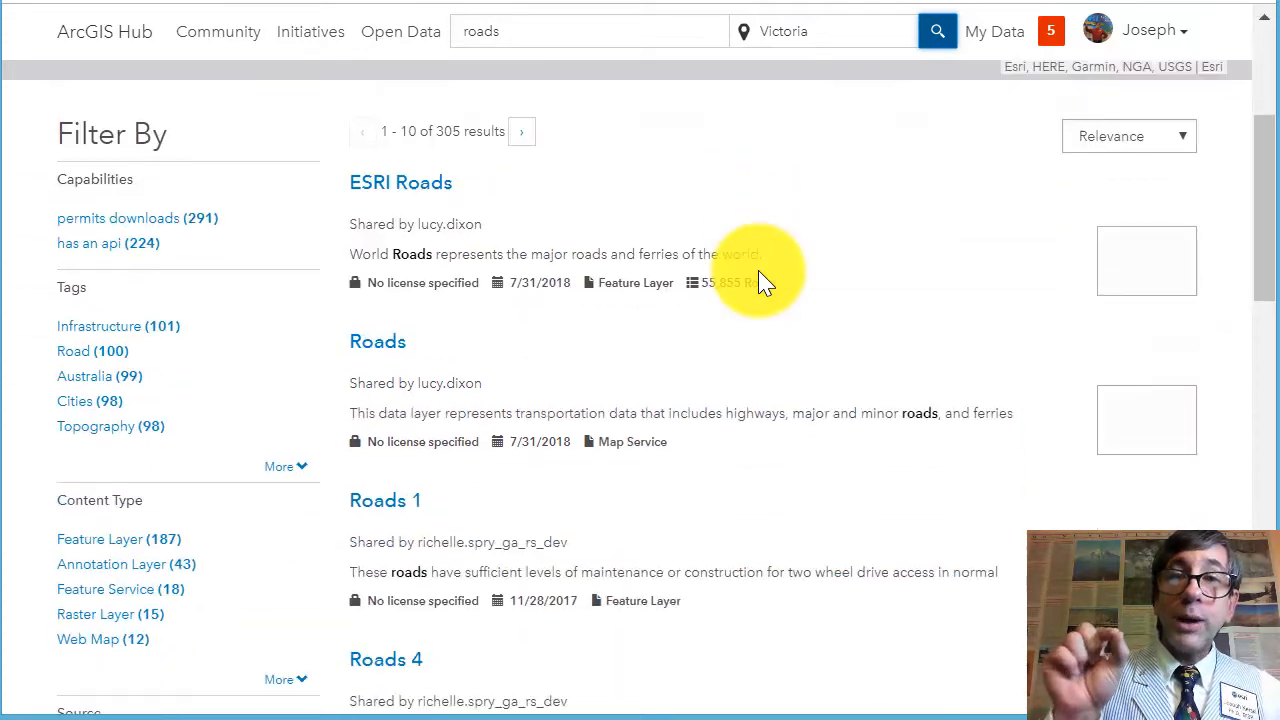
scroll(760, 280, up, 2)
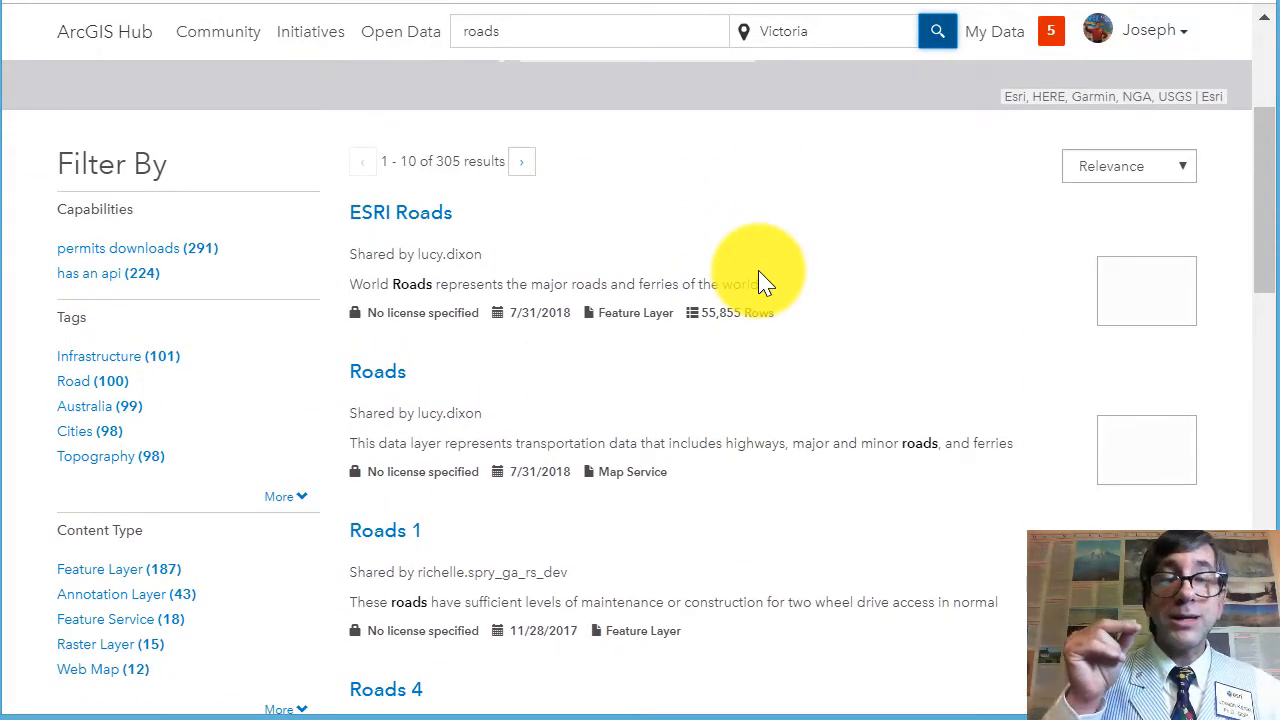
scroll(760, 280, up, 4)
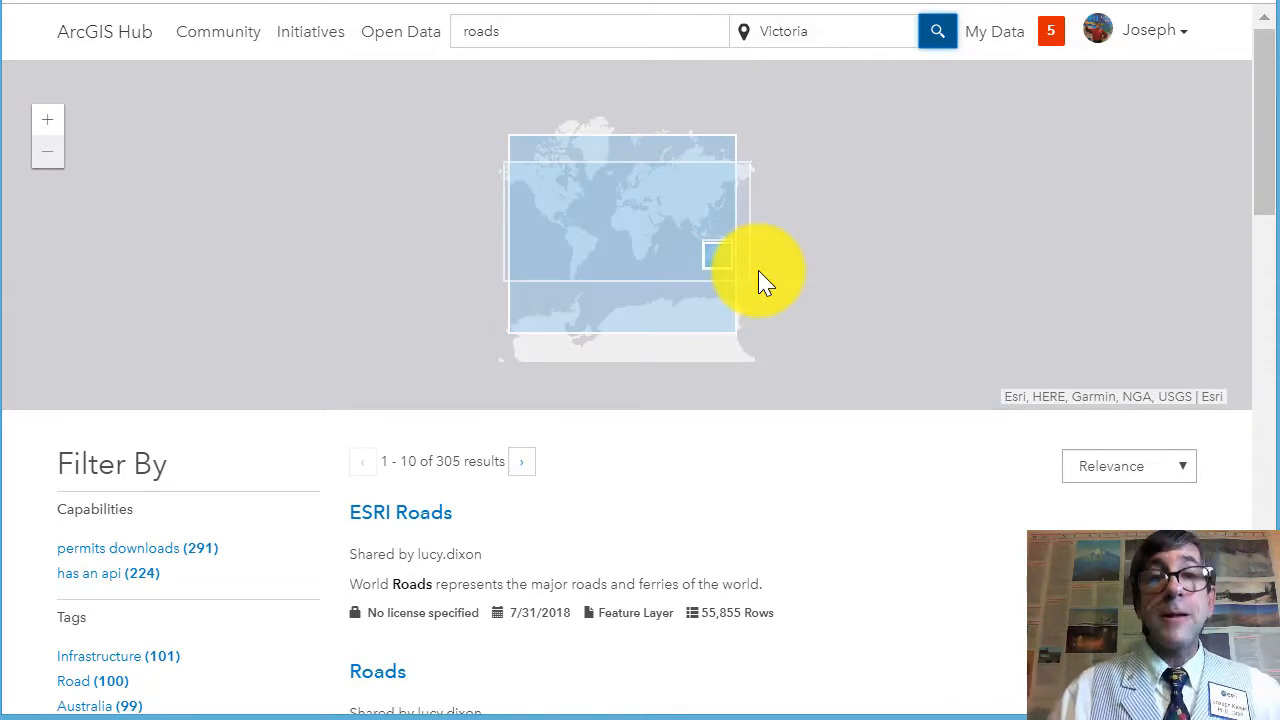
click(726, 268)
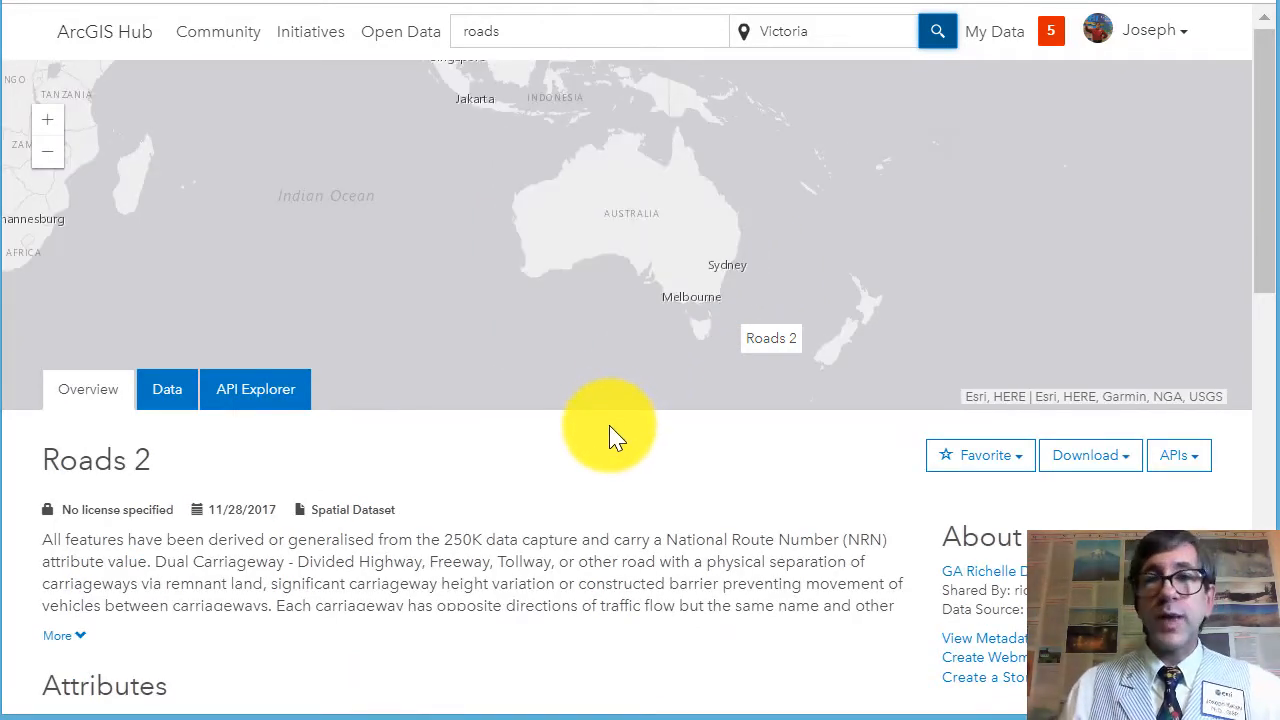
scroll(615, 438, down, 4)
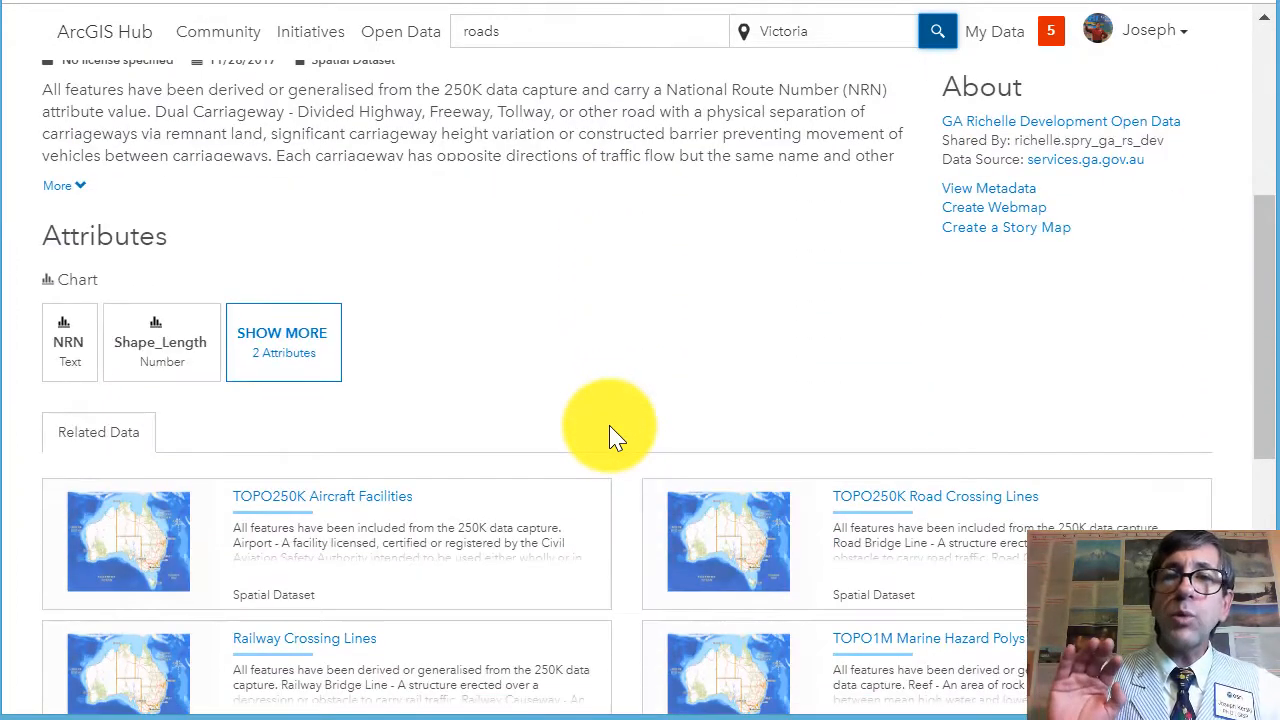
scroll(615, 438, down, 3)
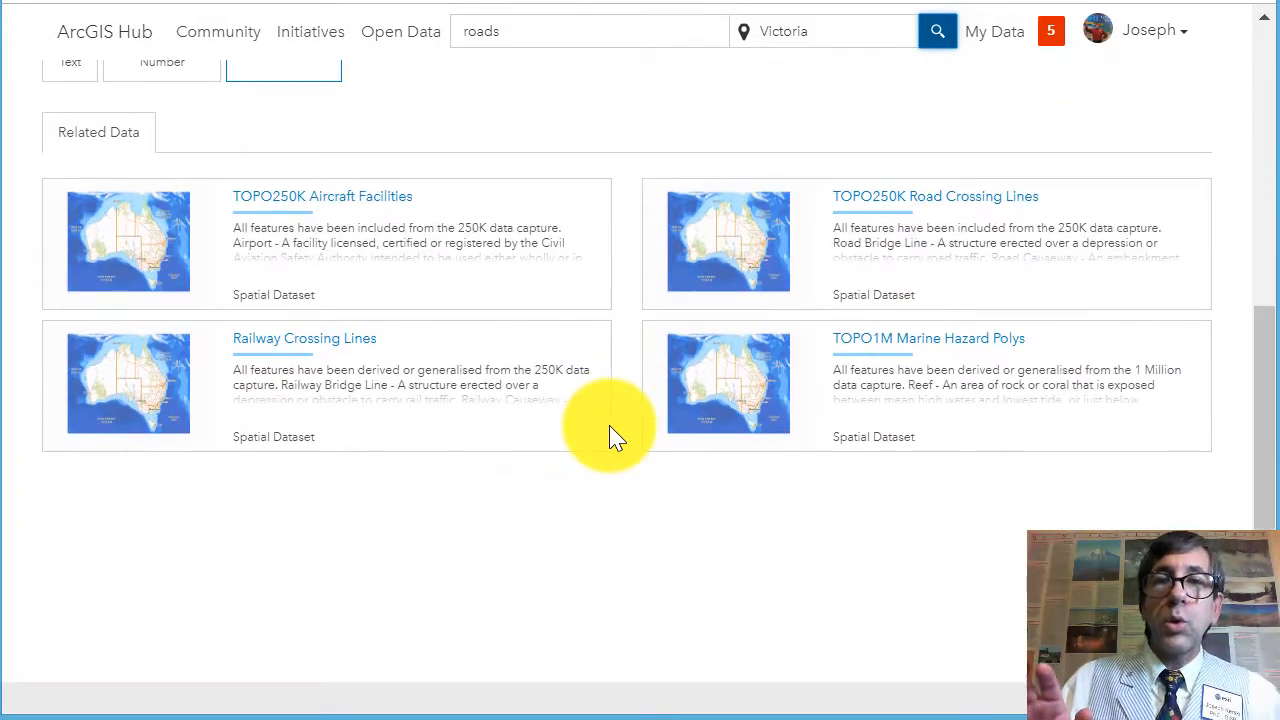